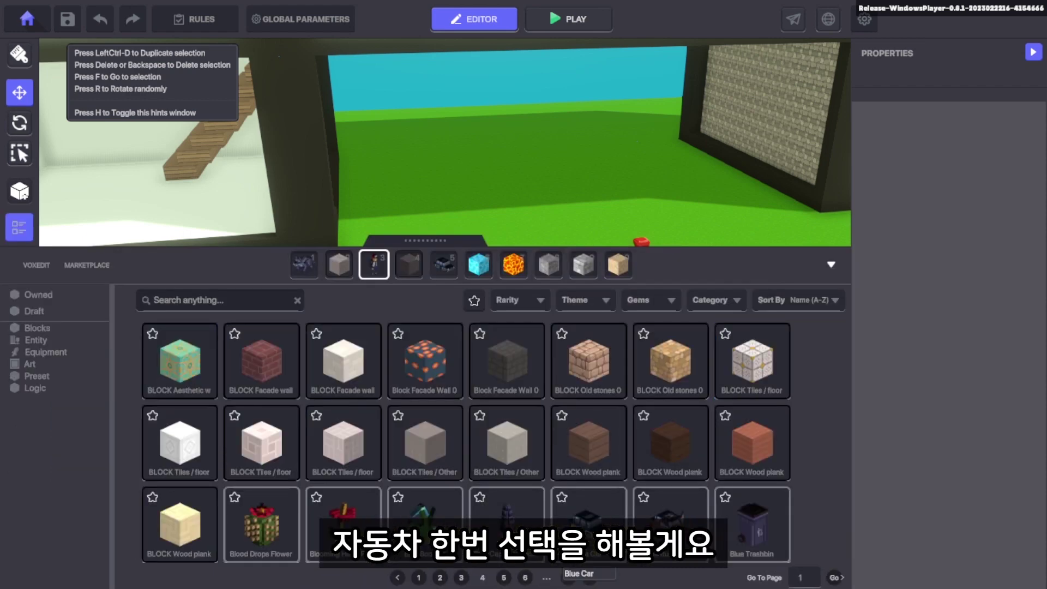
Place a Blue Car from the asset library on the grass in front of the portal and select it.
left_click(569, 558)
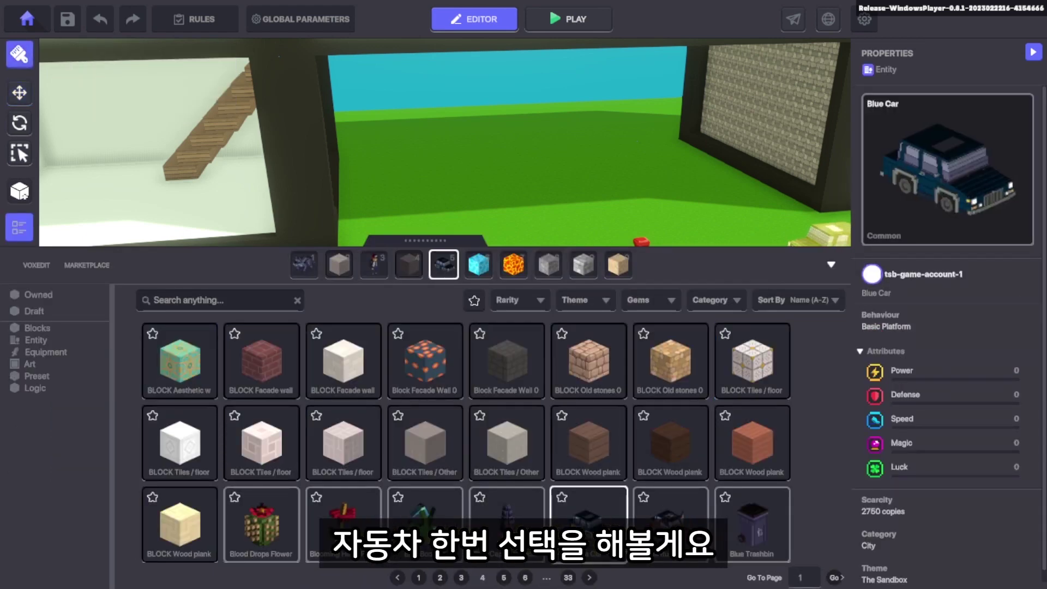
key("Tab")
middle_click_drag(524, 374, 455, 378)
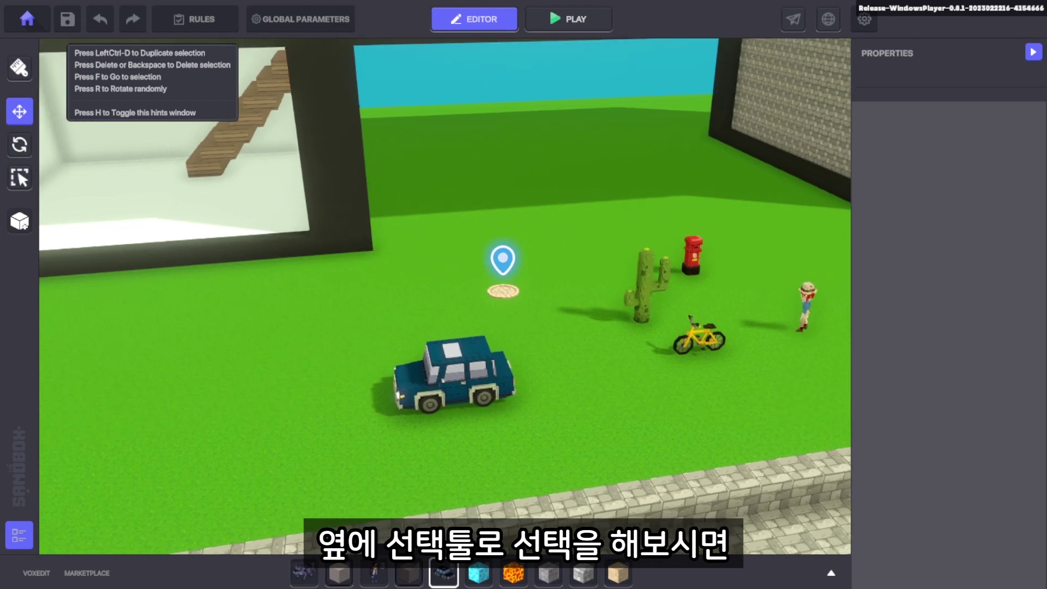
left_click(455, 379)
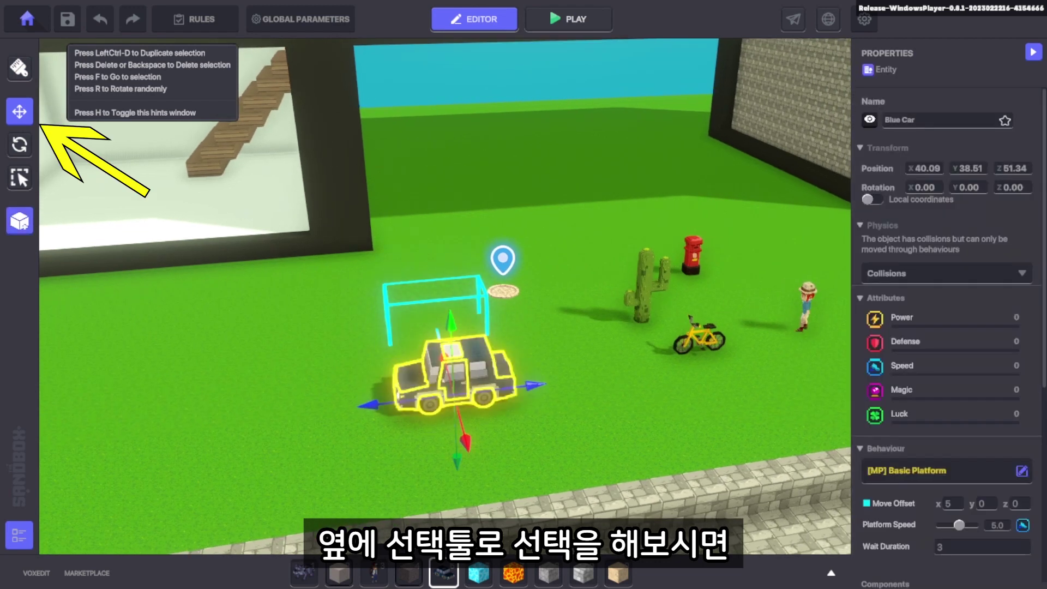
Set the Blue Car's behaviour to None in place of Basic Platform.
scroll(946, 327, "down", 5)
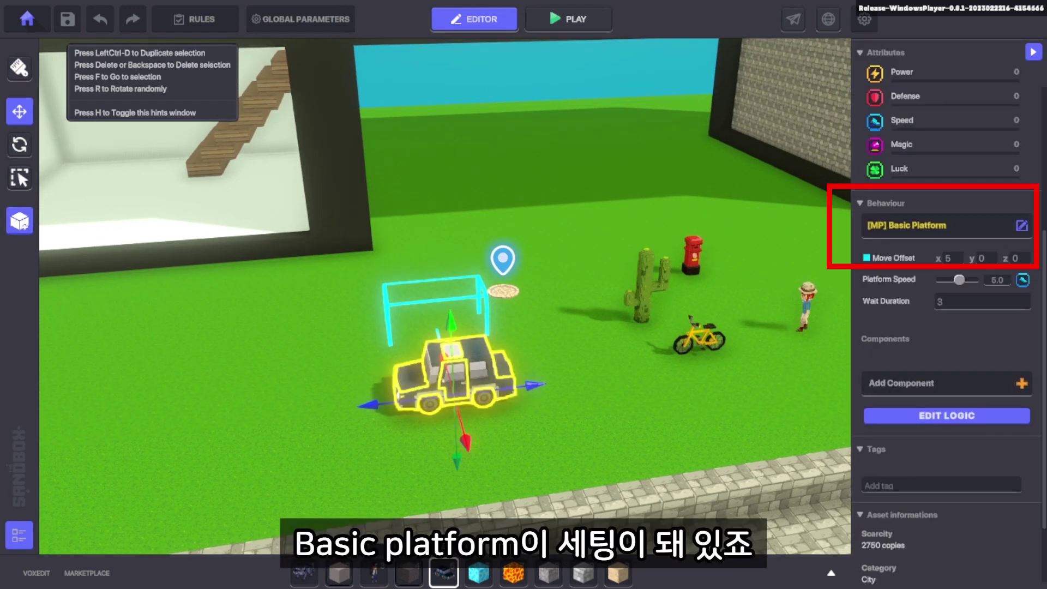
scroll(947, 327, "up", 1)
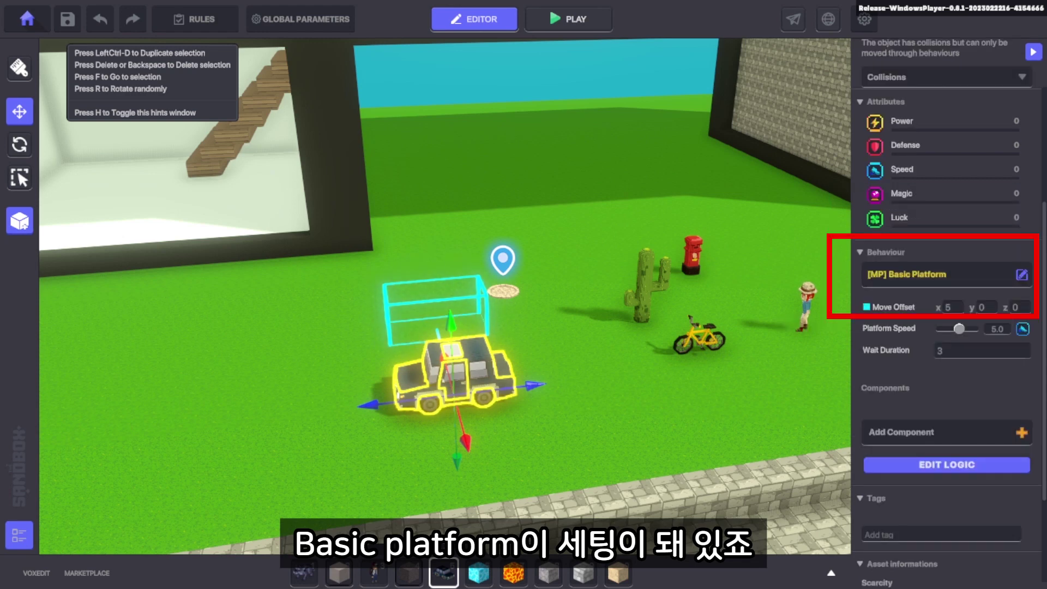
left_click(1021, 274)
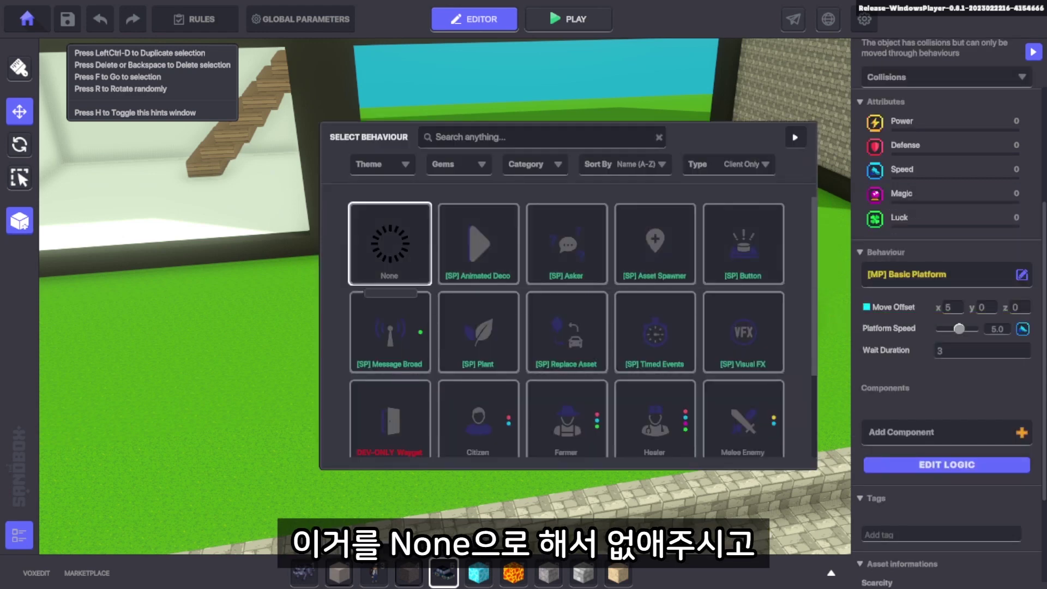
left_click(389, 243)
Assign the Message Broadcaster behaviour to the Blue Car.
key("w")
key("d")
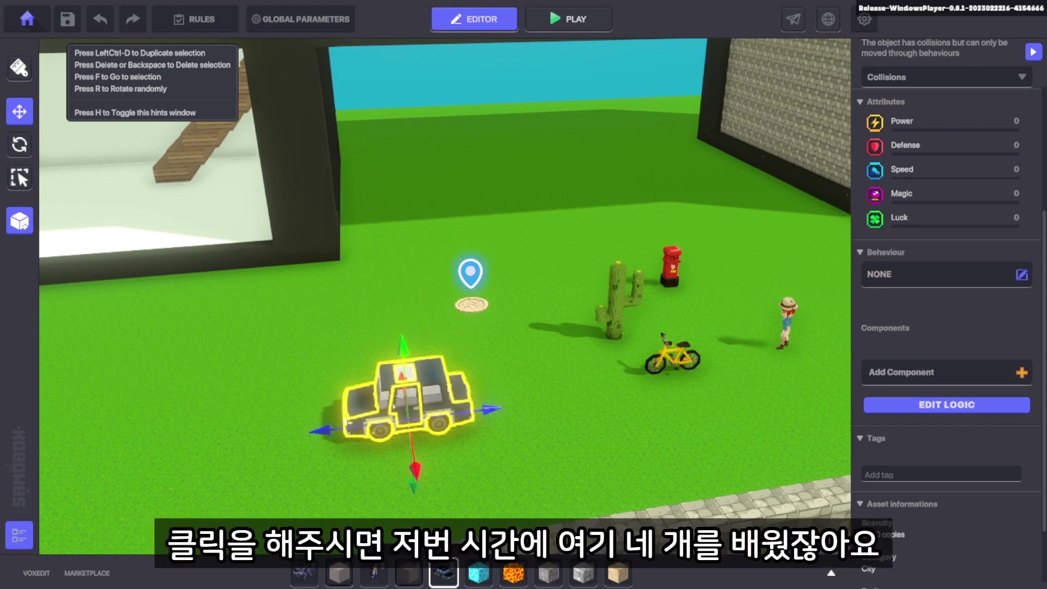
left_click(1022, 274)
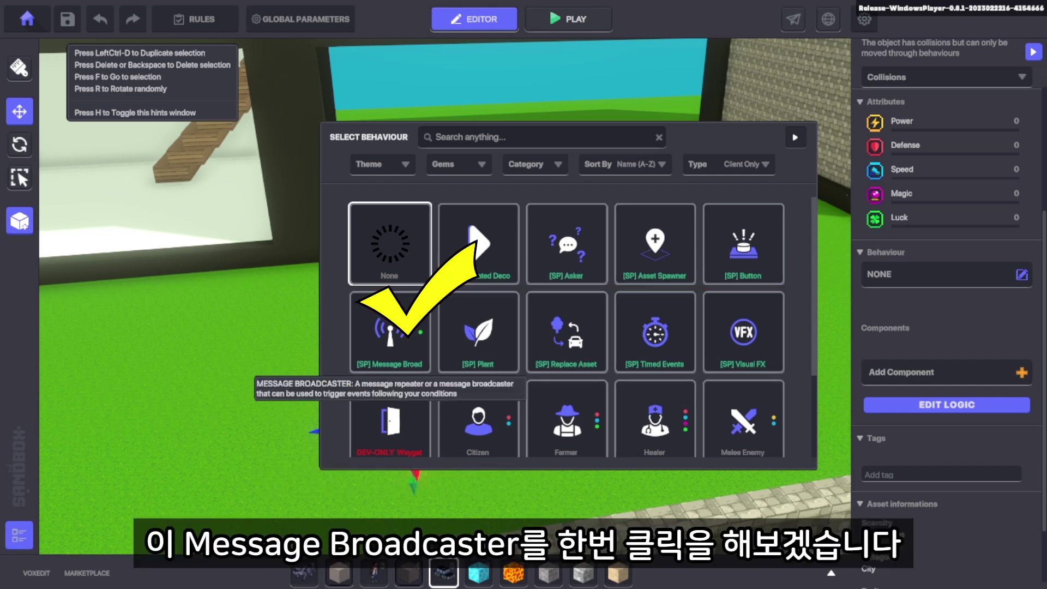
left_click(390, 333)
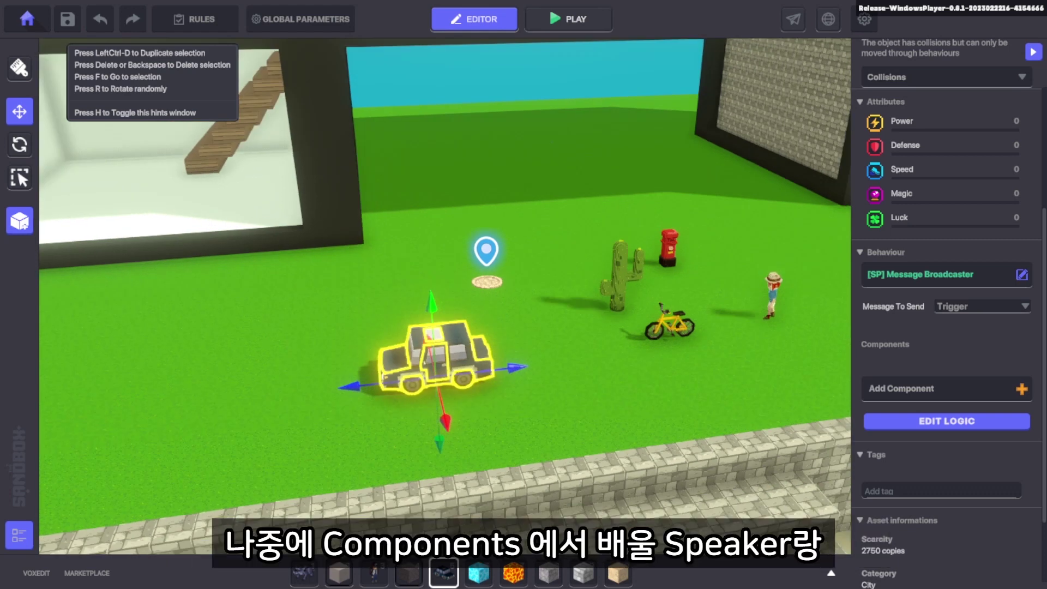
key("a")
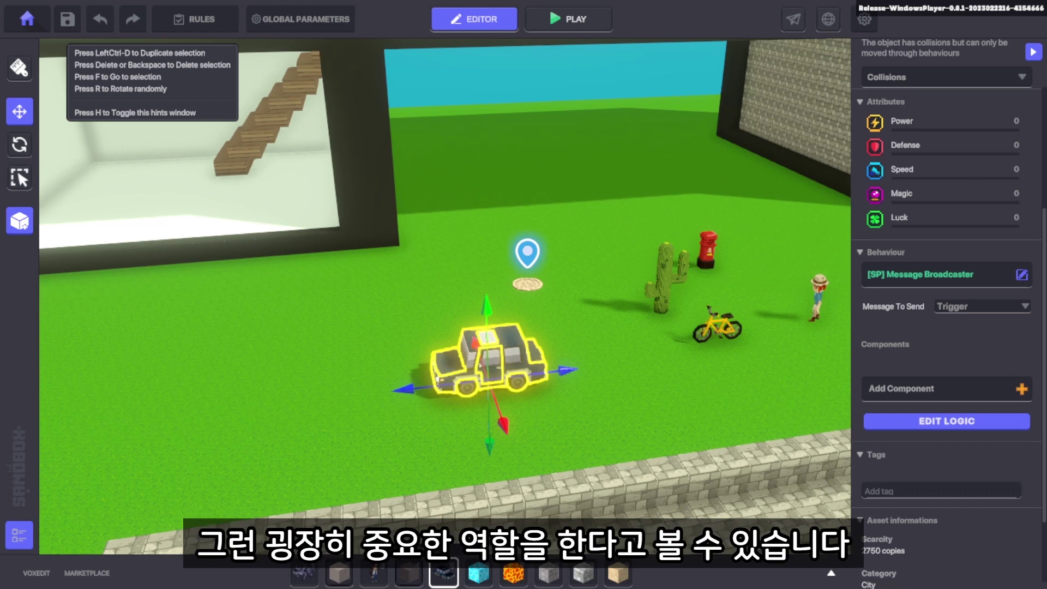
key("q")
key("a")
key("w")
key("d")
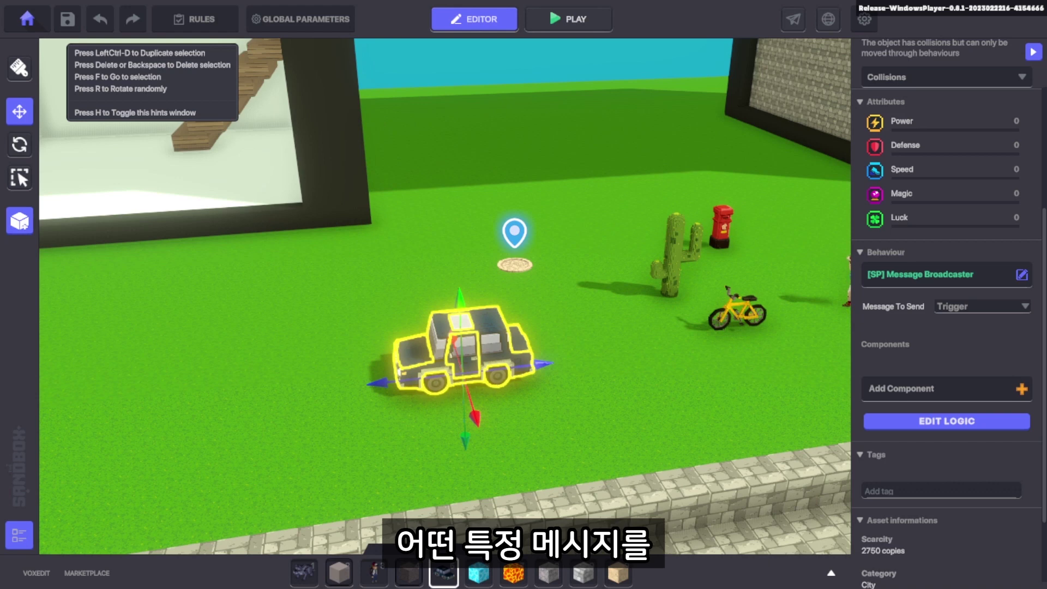
key("s")
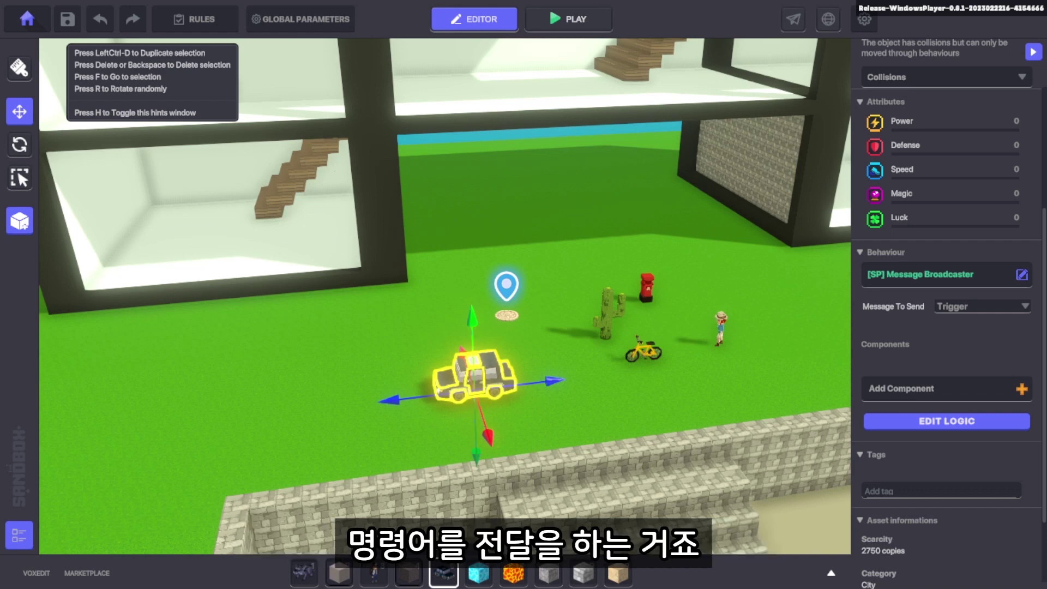
middle_click_drag(693, 341, 720, 318)
scroll(720, 317, "up", 2)
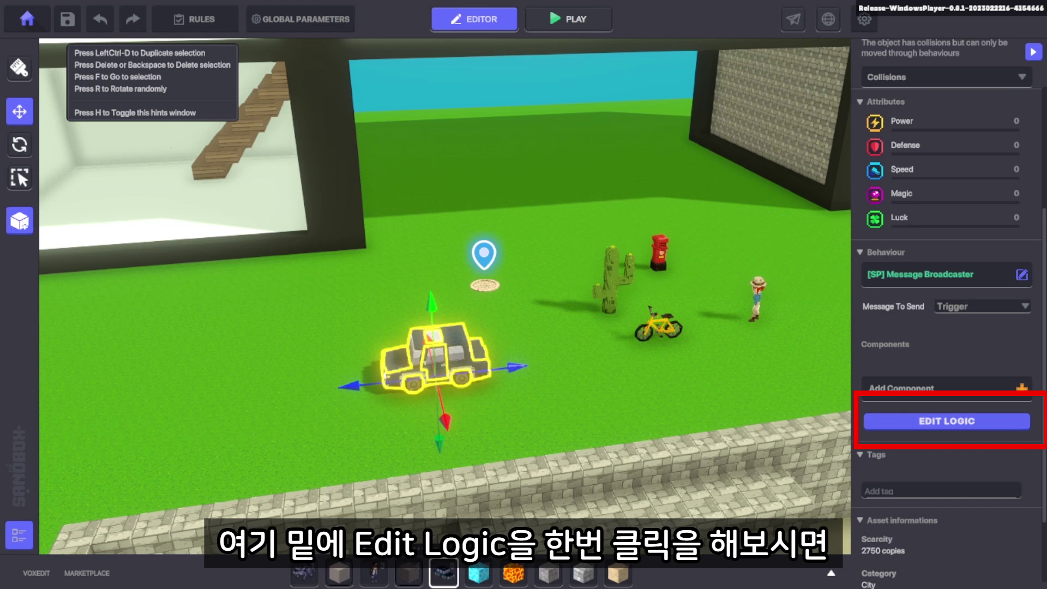
Open the Blue Car's full logic settings and set its Broadcast Type to SelectedActors.
left_click(947, 421)
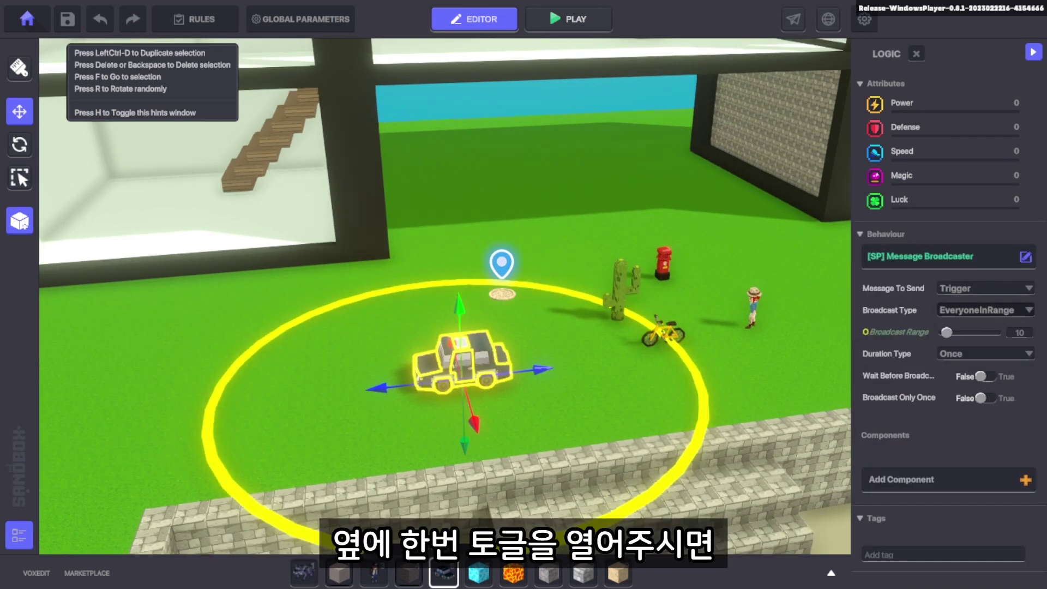
left_click(985, 310)
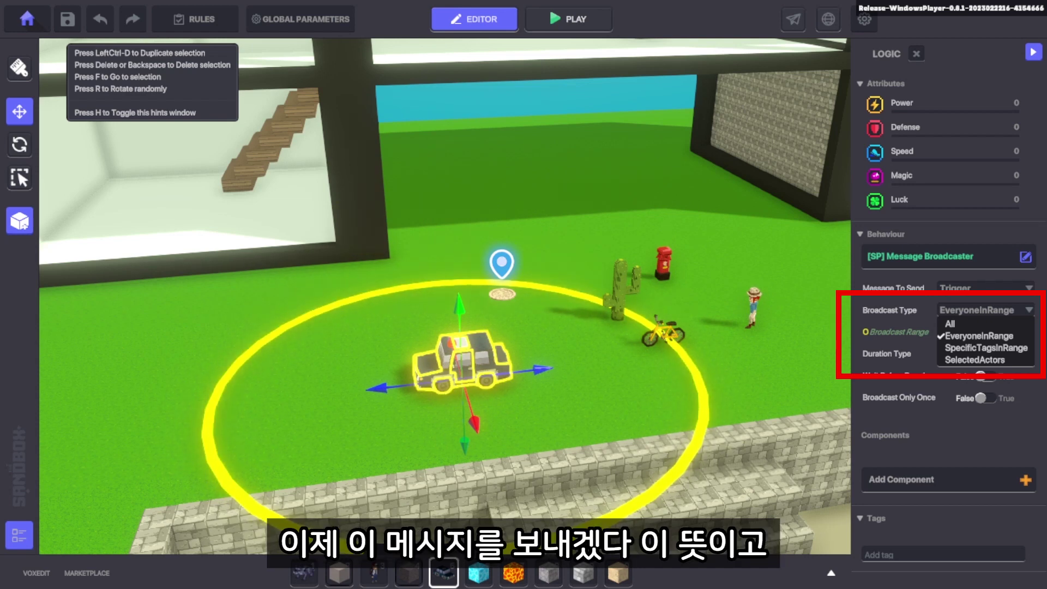
left_click(986, 347)
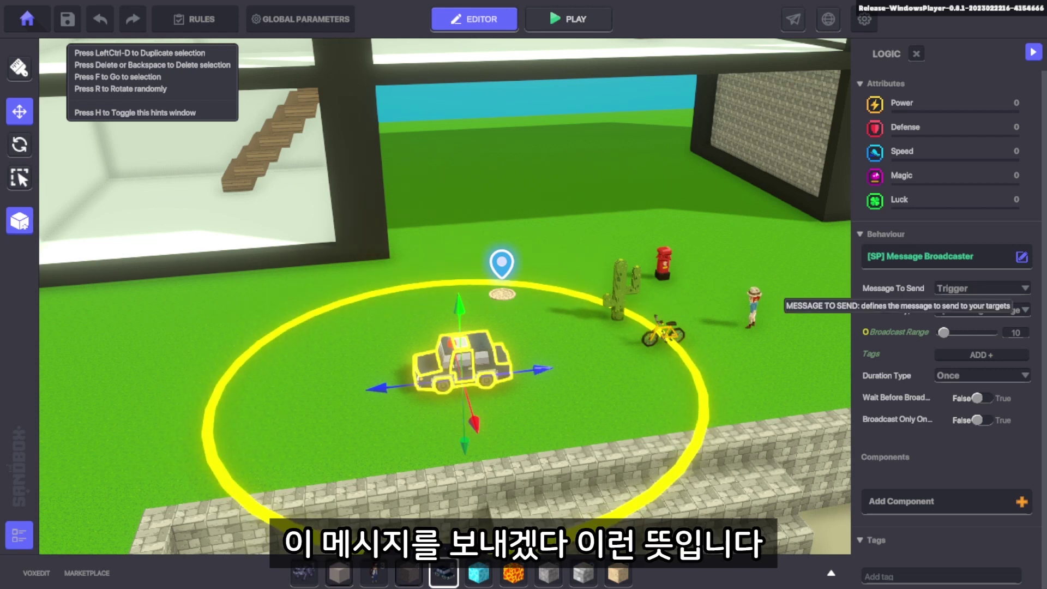
left_click(982, 309)
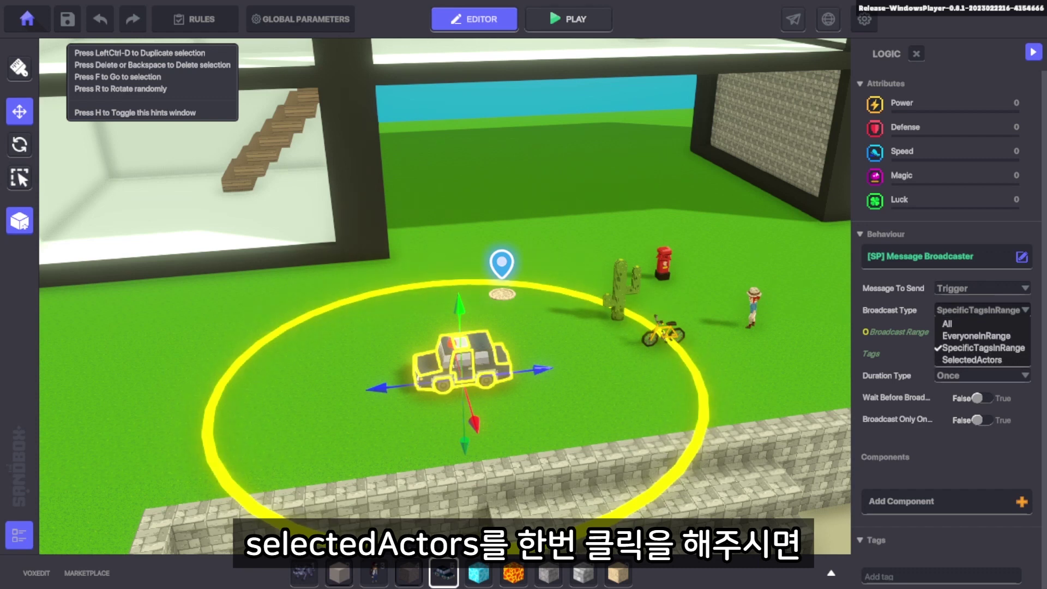
left_click(972, 360)
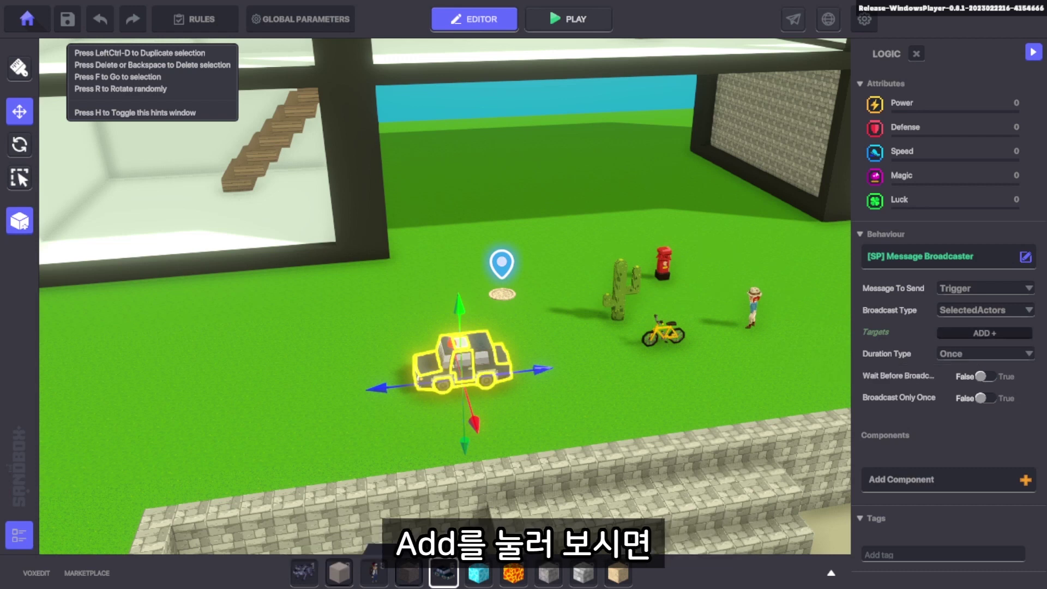
Add a broadcast target to the Blue Car's Message Broadcaster and assign the Bicycle to it.
left_click(984, 333)
left_click(1016, 332)
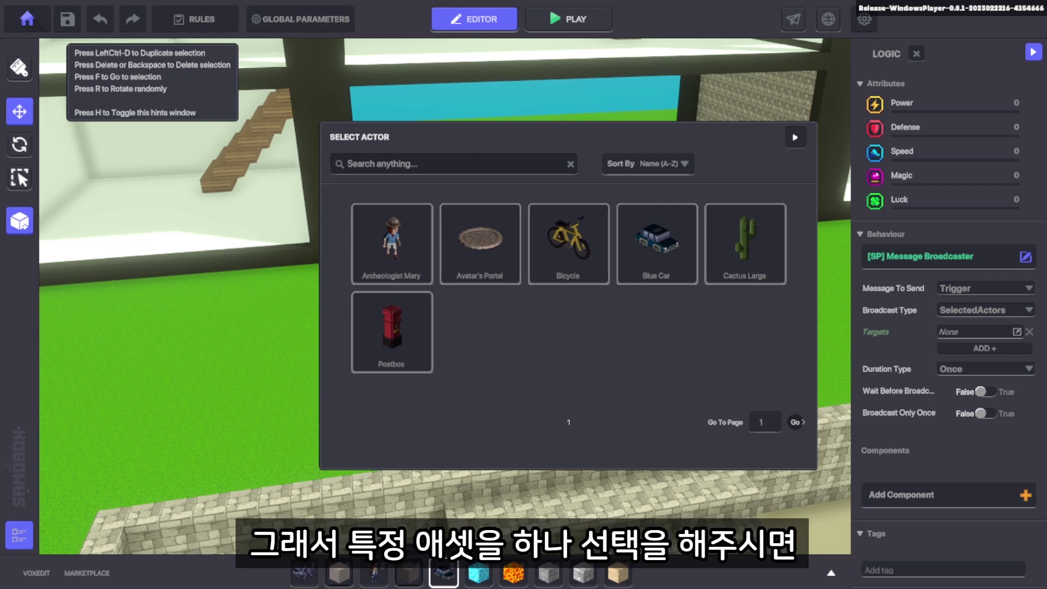
left_click(568, 244)
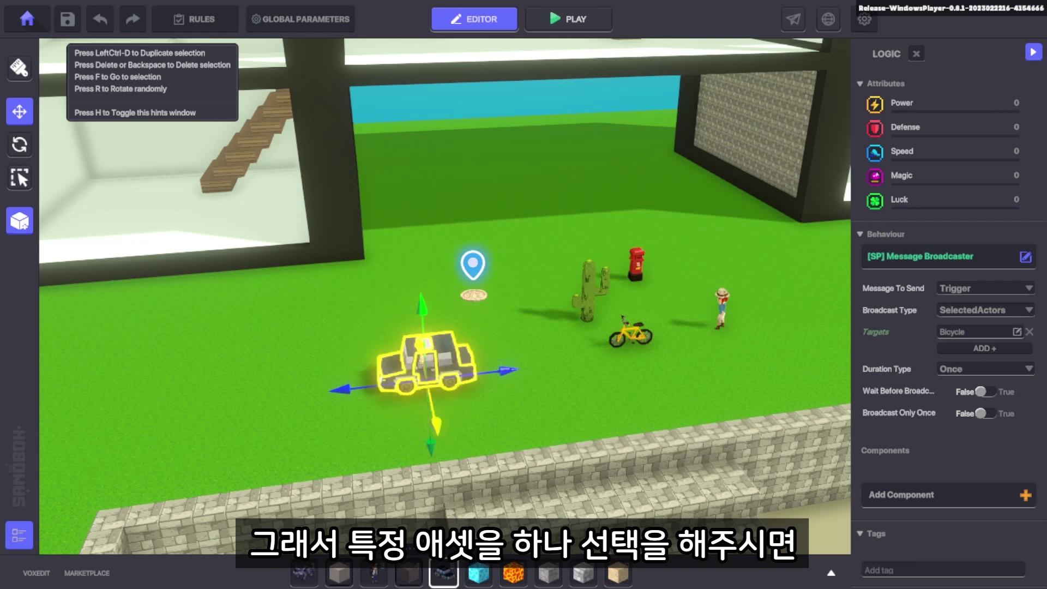
Set the broadcaster's Duration Type to Duration, with a duration of 5.
key("w")
key("d")
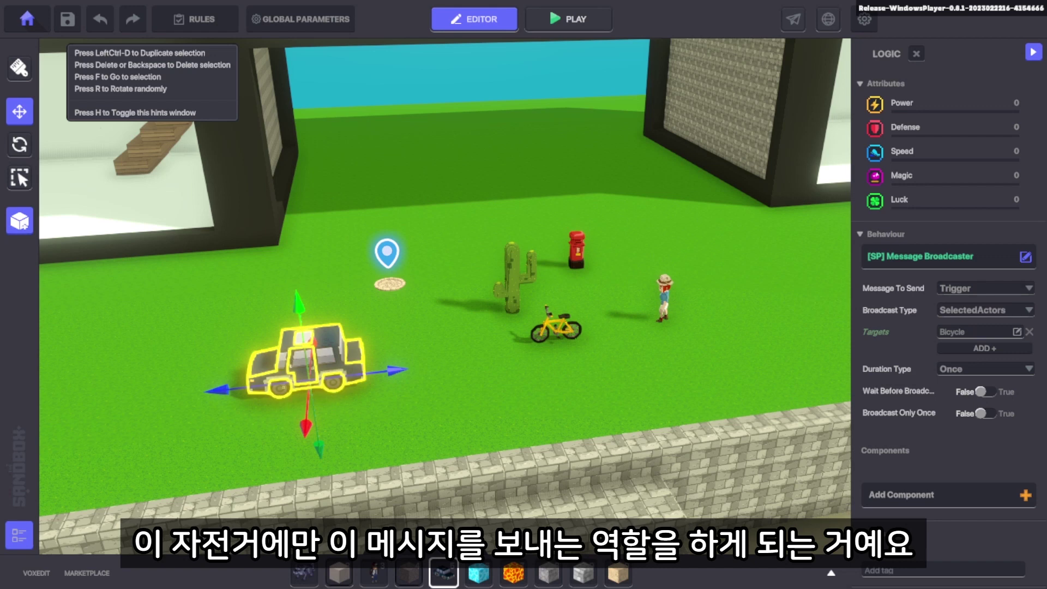
key("a")
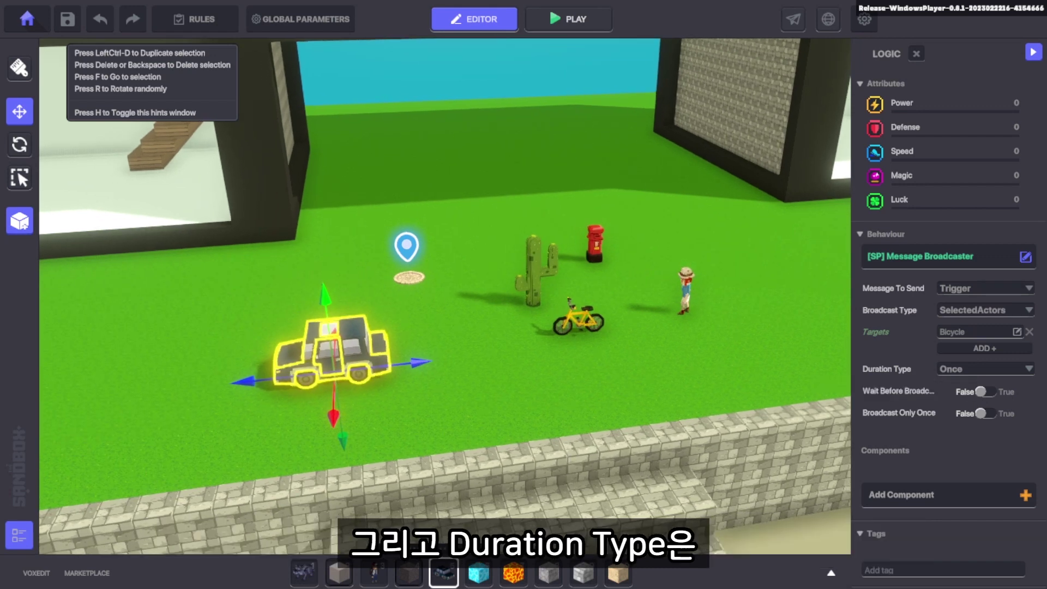
left_click(985, 368)
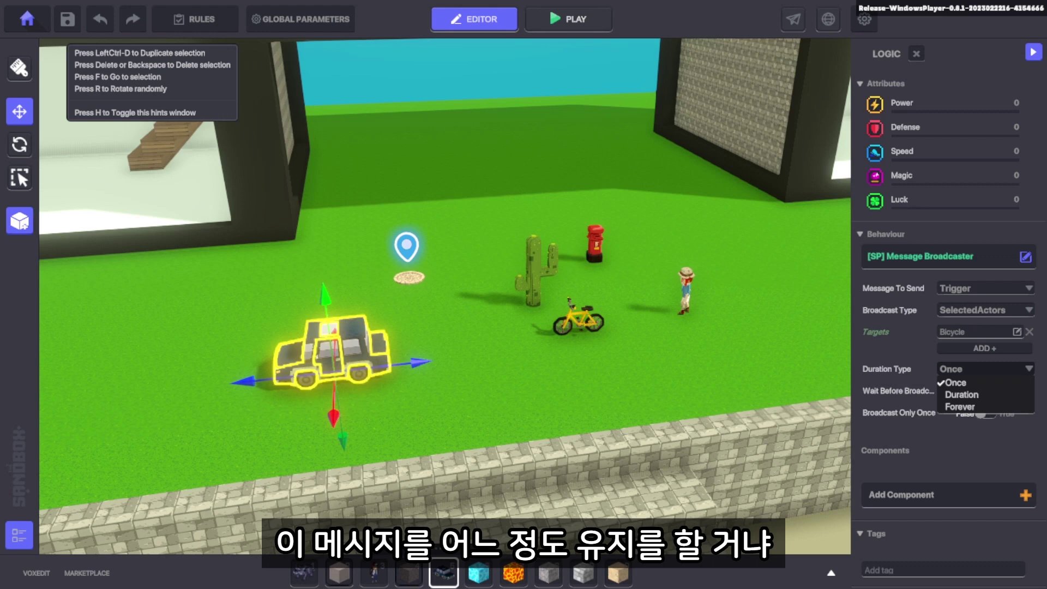
left_click(960, 395)
left_click(982, 391)
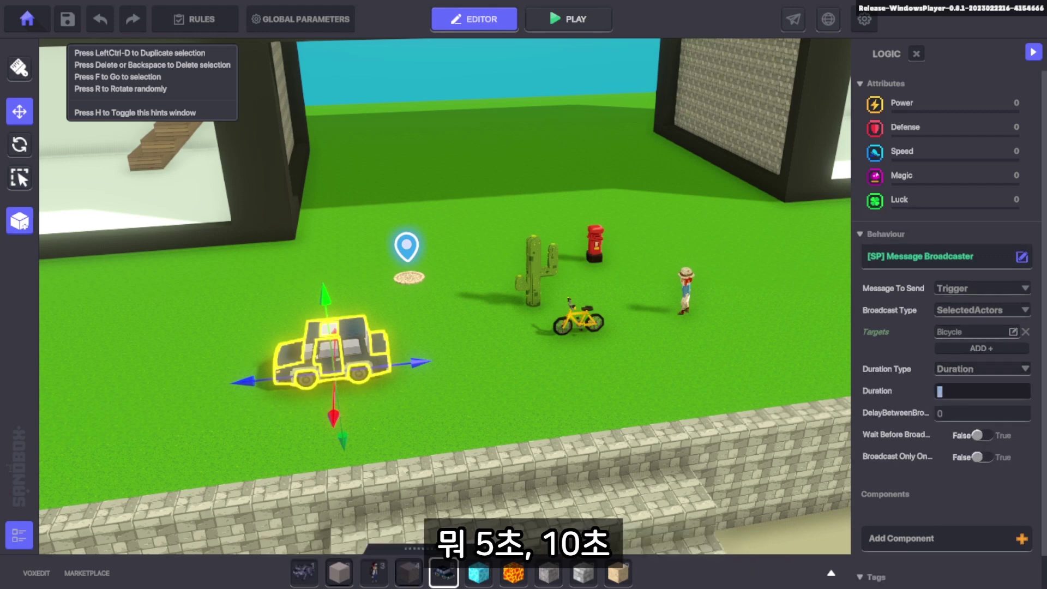
type("5")
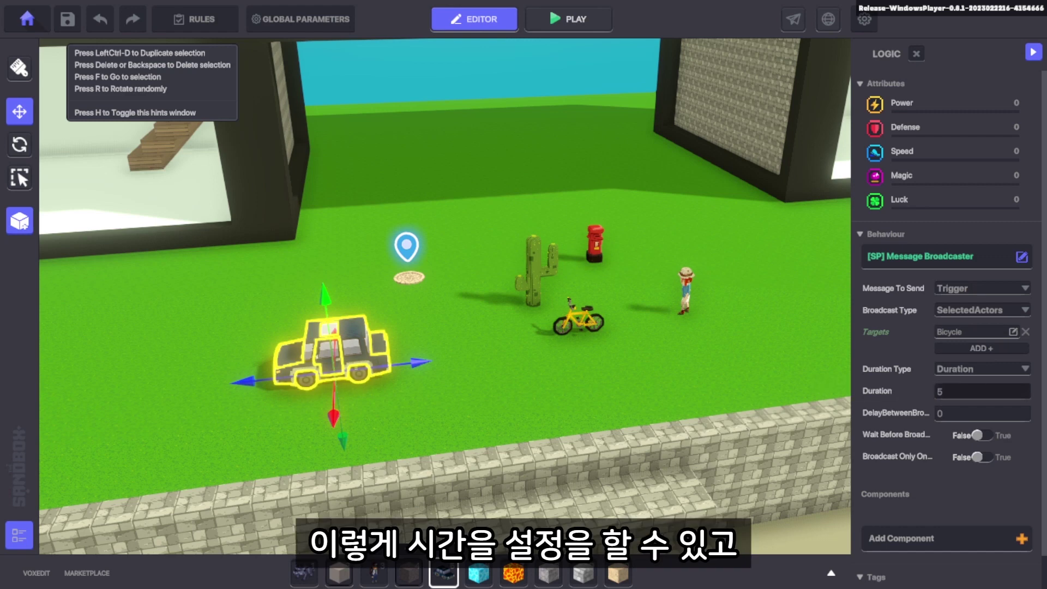
key("Return")
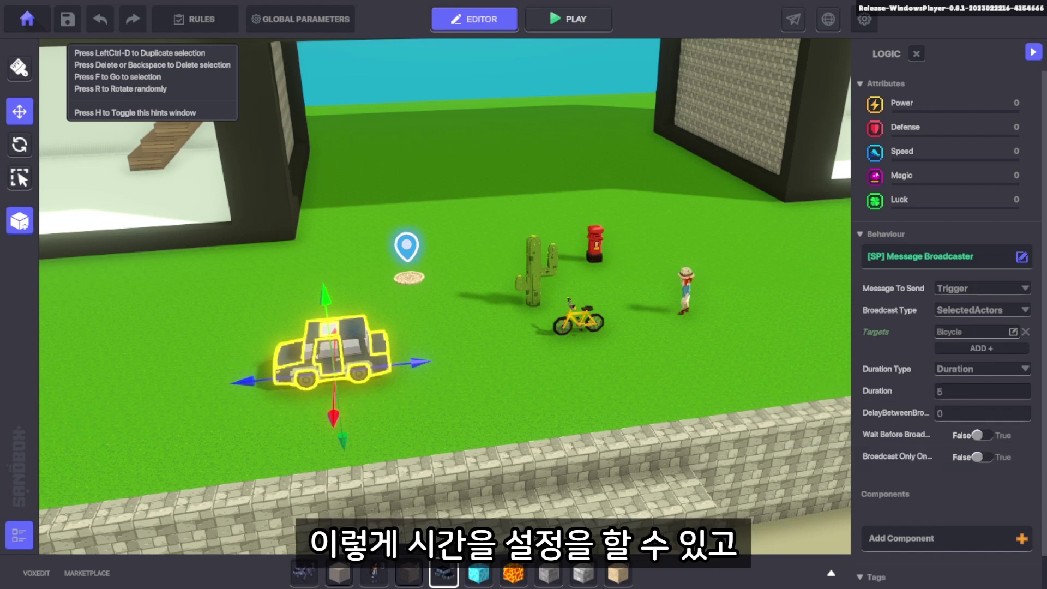
Turn on Wait Before Broadcast for the Blue Car and deselect the car.
scroll(916, 420, "down", 1)
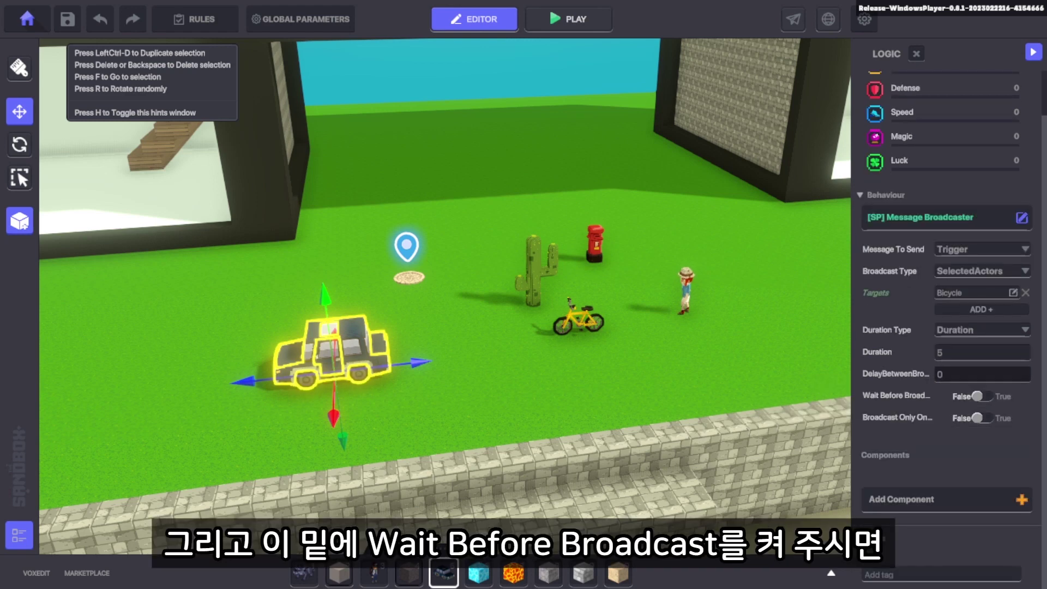
left_click(979, 397)
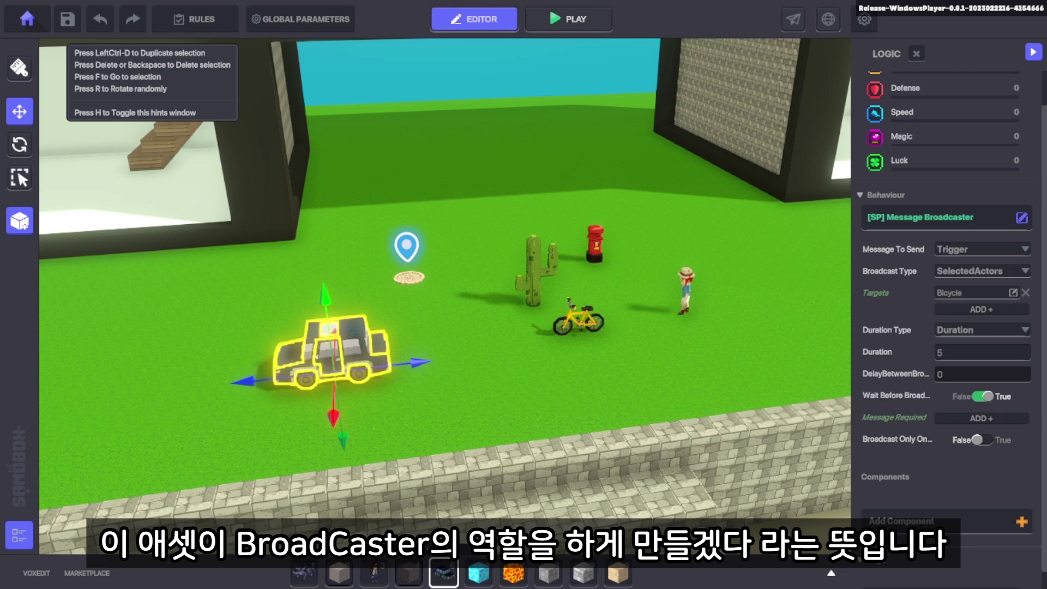
key("Escape")
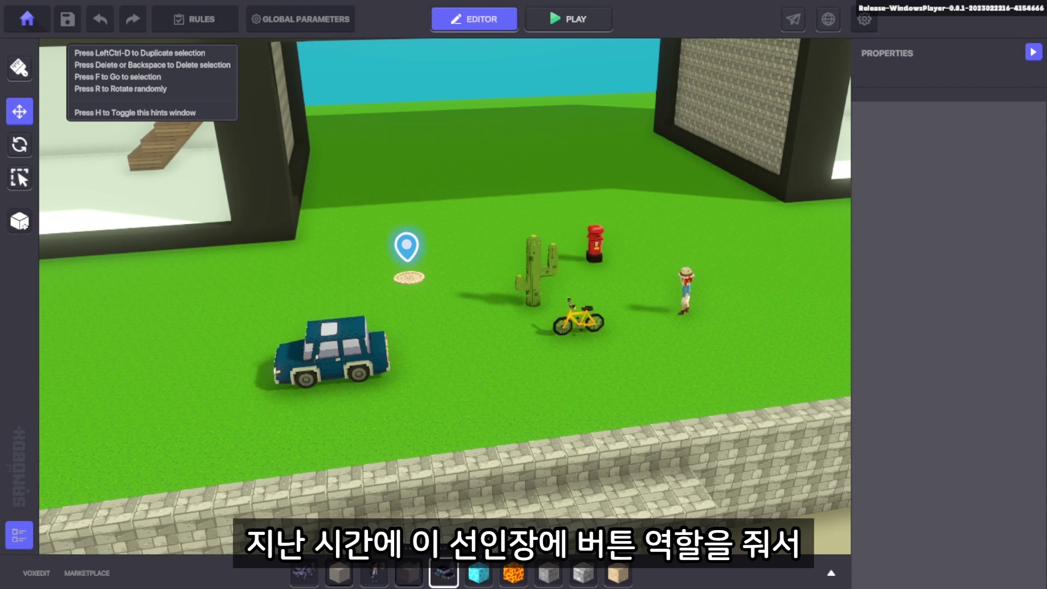
Examine the large cactus's Button behaviour and its full logic settings, including the message it sends.
left_click(533, 271)
scroll(947, 328, "down", 4)
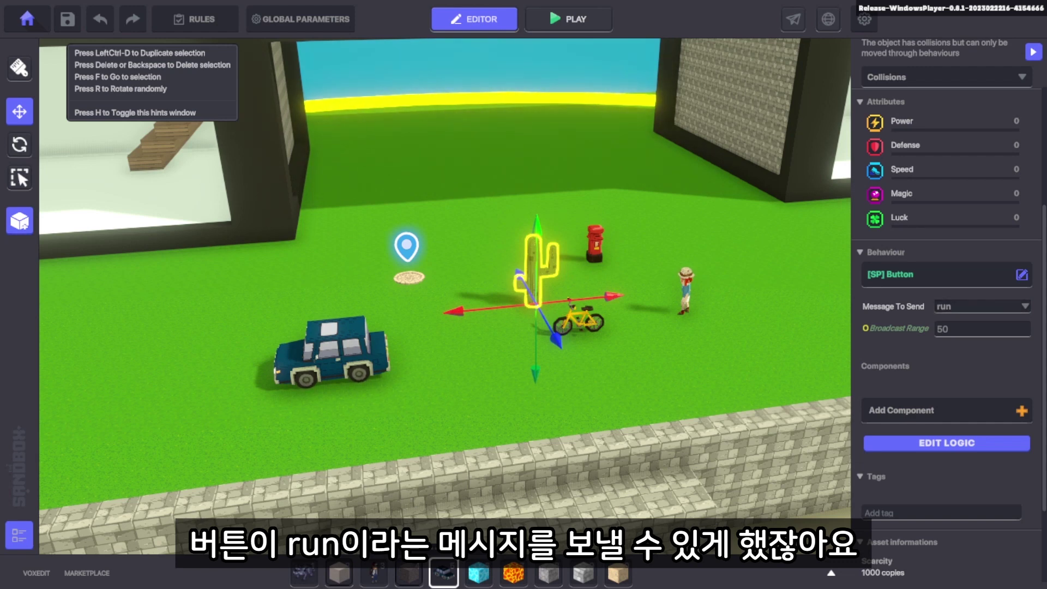
left_click(947, 442)
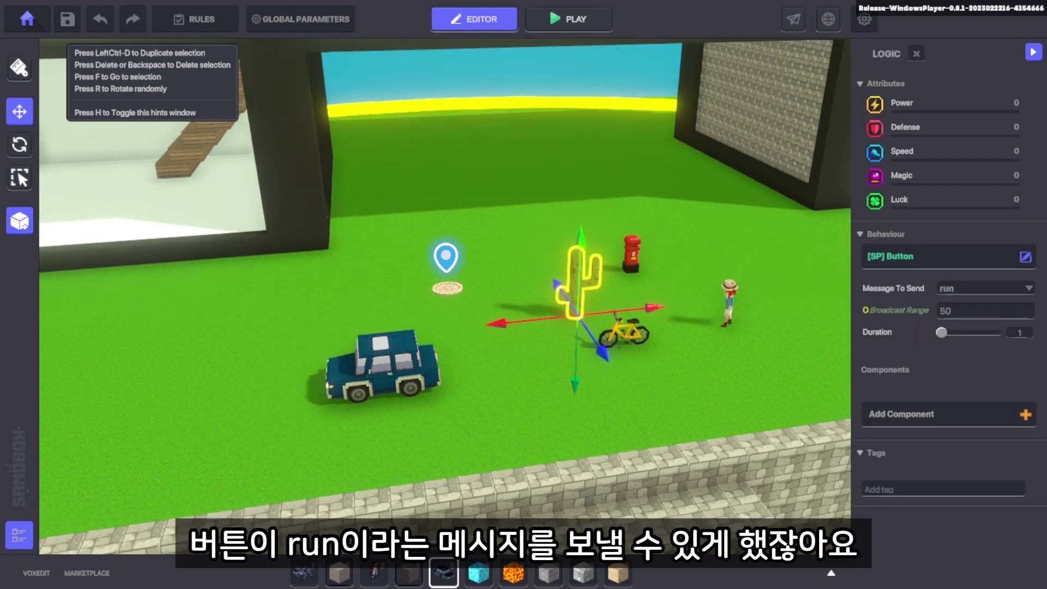
Reopen the Blue Car's full logic settings and turn off Wait Before Broadcast.
left_click(383, 364)
left_click(947, 442)
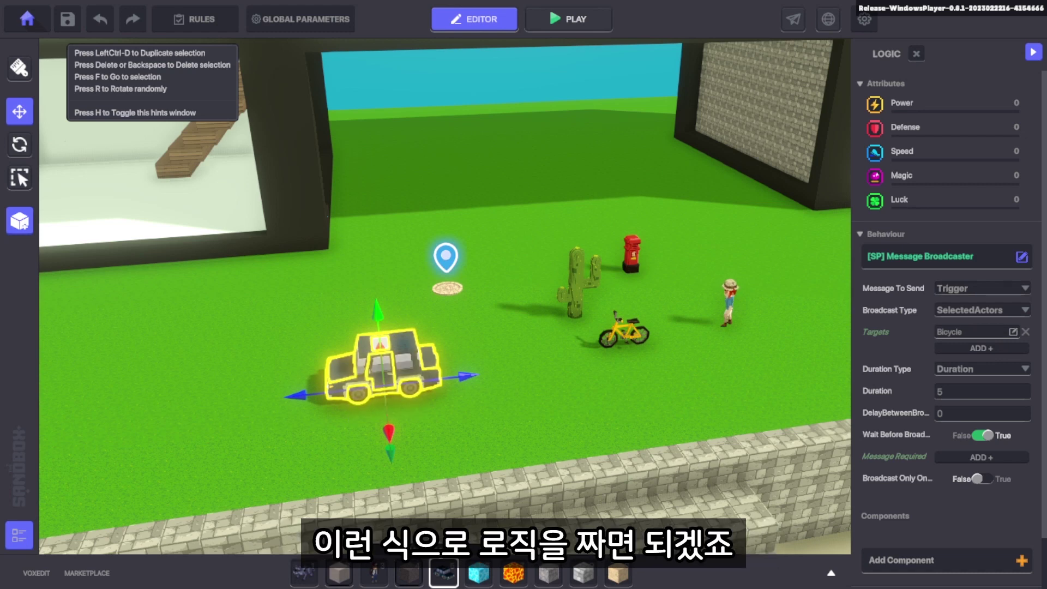
left_click(982, 435)
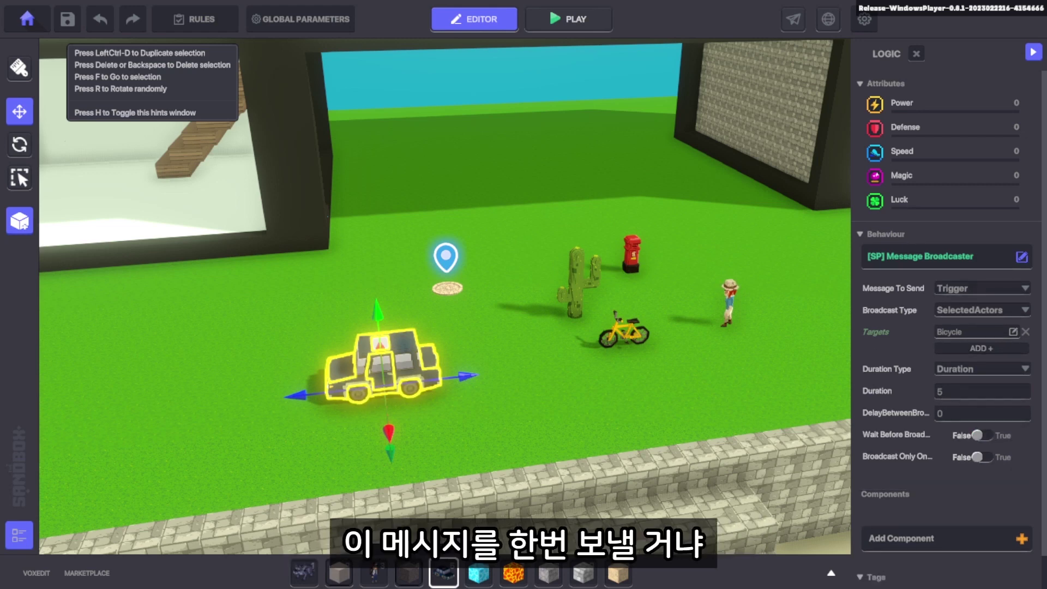
Try out Broadcast Only Once on the Blue Car's broadcaster and switch it back off.
left_click(982, 457)
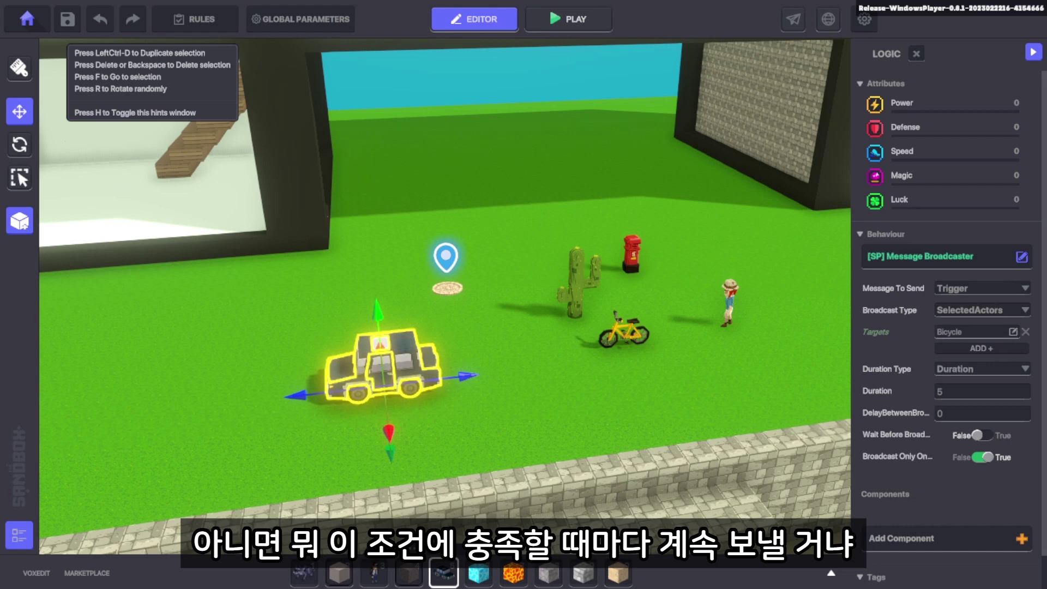
left_click(982, 457)
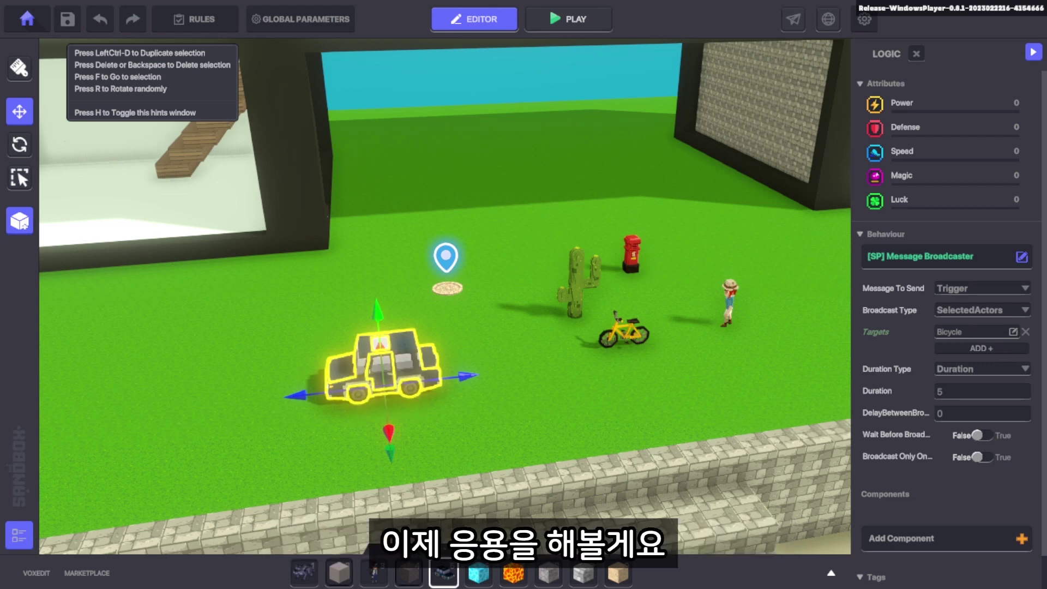
Set the Blue Car's Message To Send to a newly added message named fly.
scroll(445, 296, "down", 1)
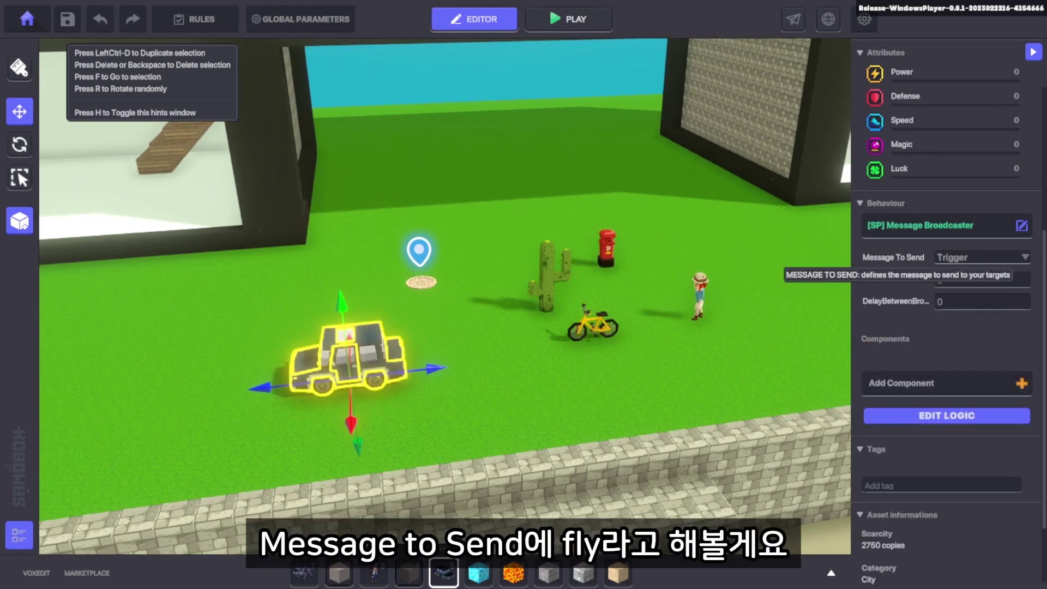
left_click(982, 257)
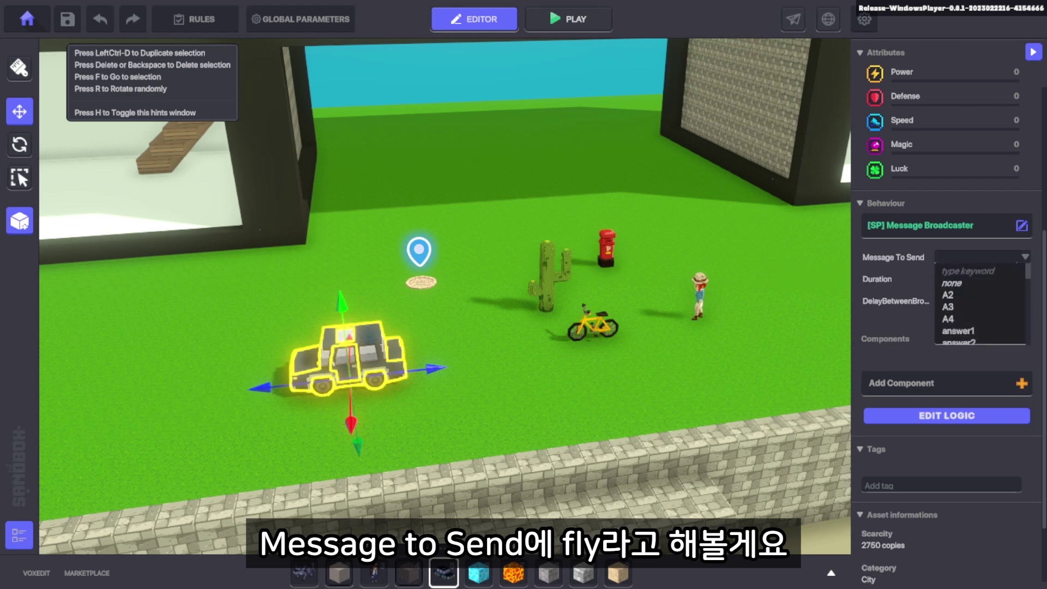
type("fly")
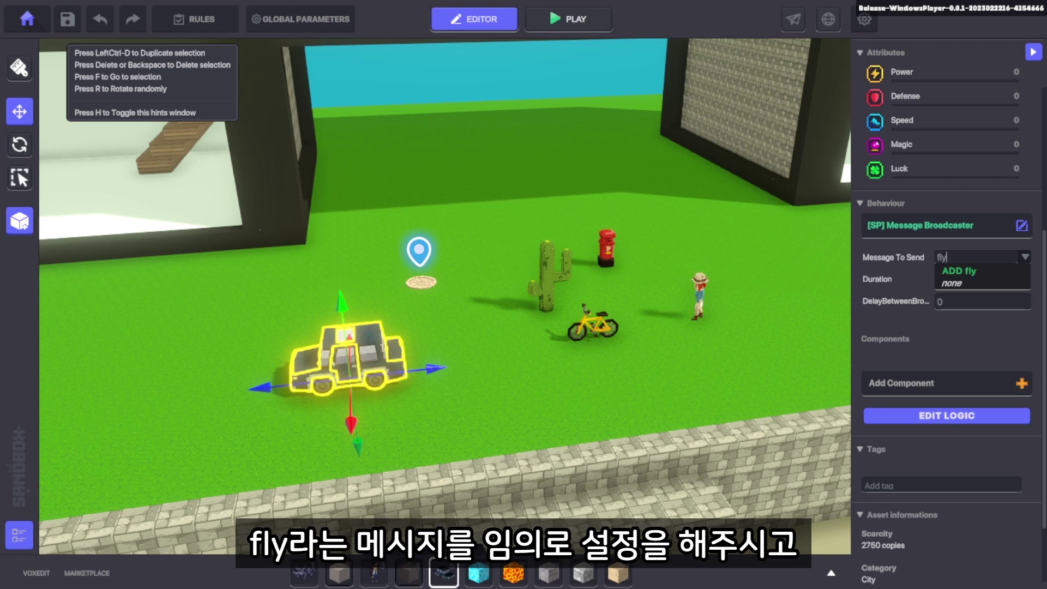
key("Return")
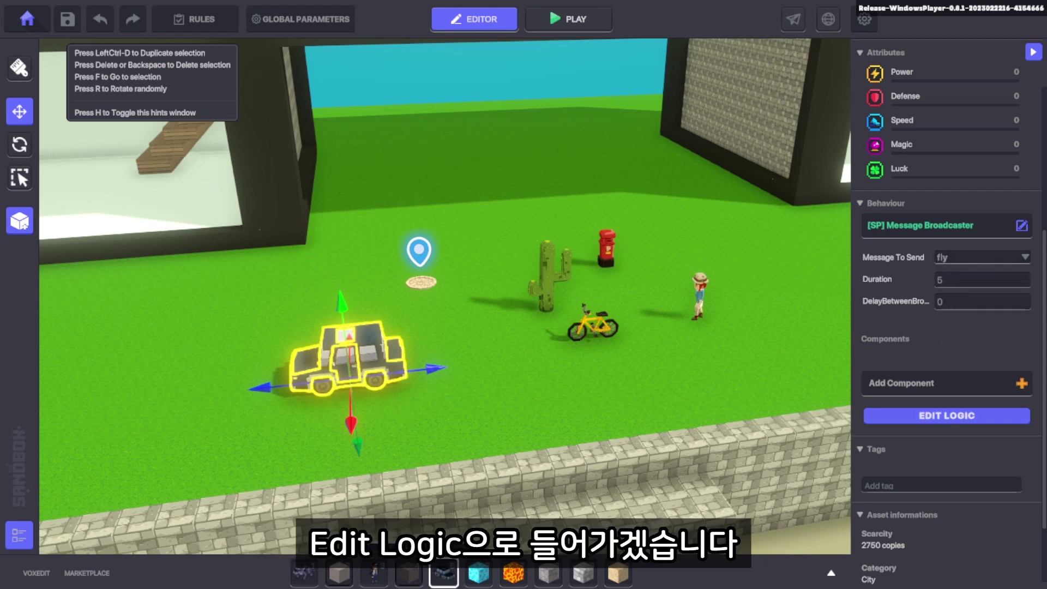
Open the Blue Car's full logic settings and set the Broadcast Type to SpecificTagsInRange.
left_click(947, 415)
scroll(947, 349, "down", 2)
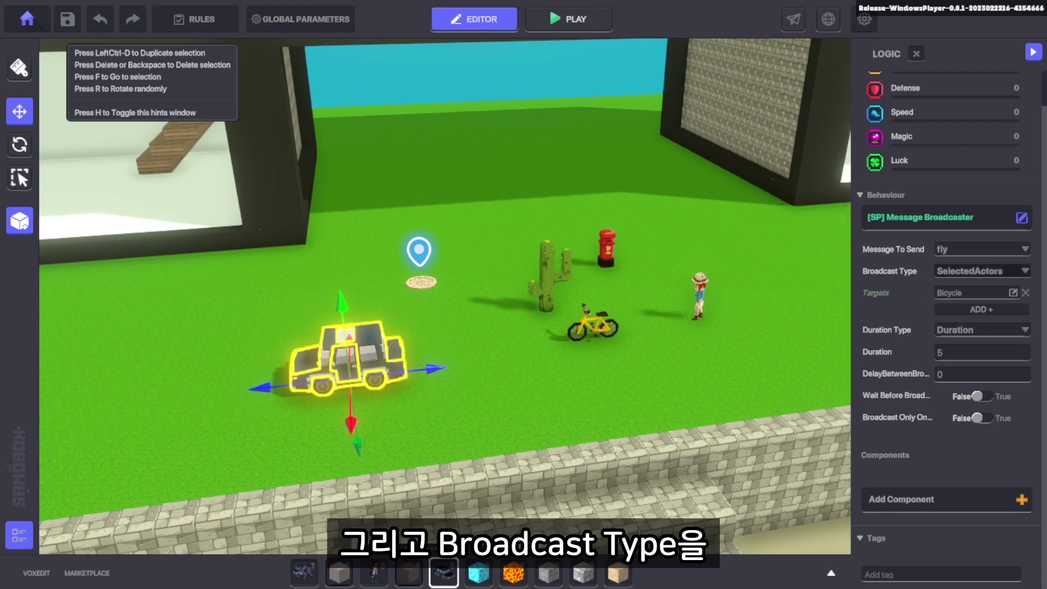
left_click(979, 271)
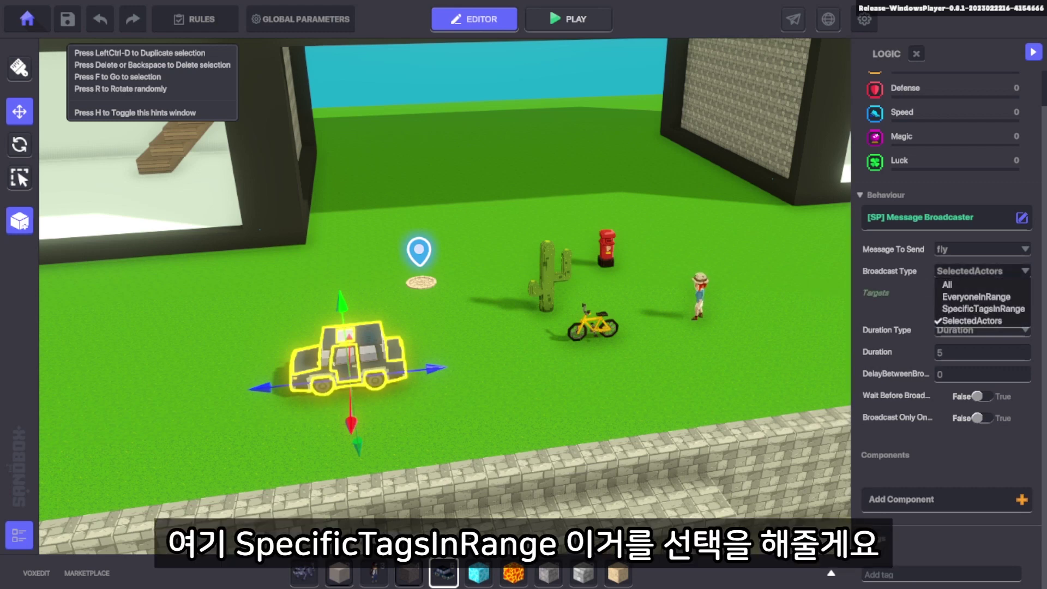
left_click(983, 309)
scroll(831, 159, "down", 3)
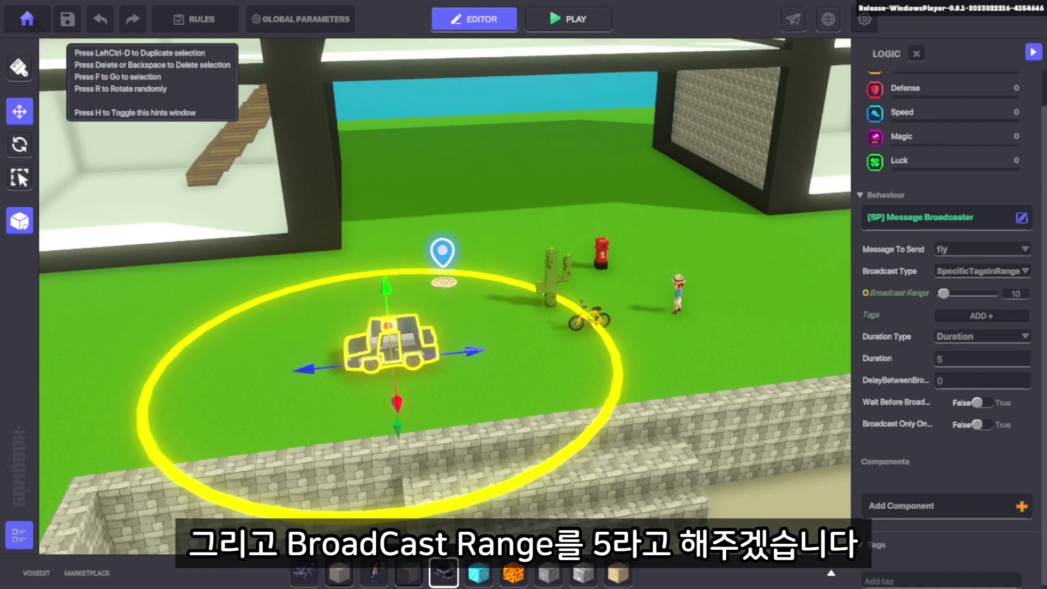
Set the Blue Car's Broadcast Range to 5.
left_click(1015, 293)
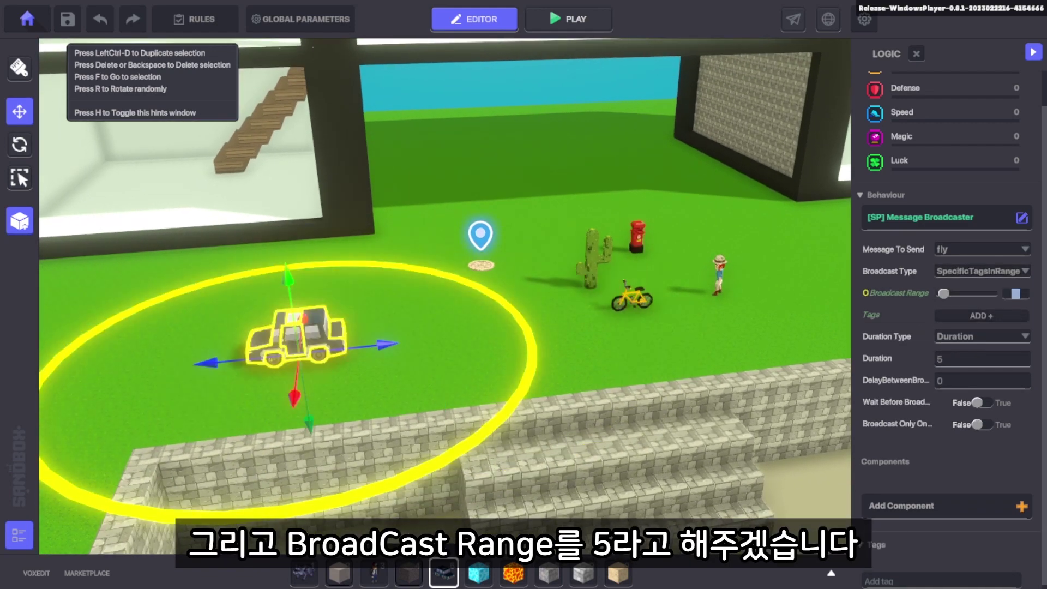
type("5")
key("Return")
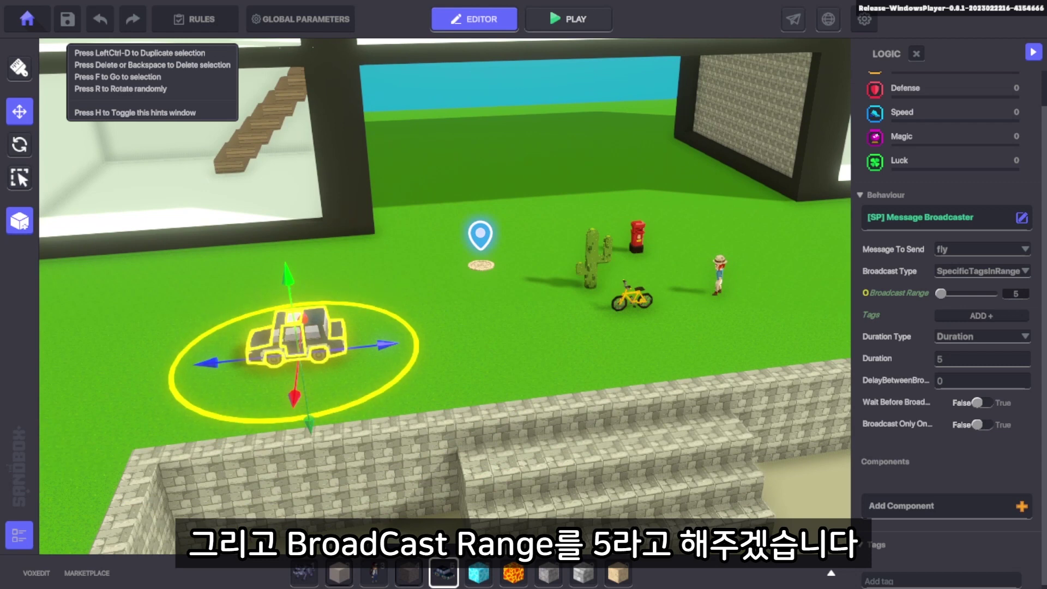
left_click_drag(313, 395, 316, 360)
middle_click_drag(316, 361, 360, 364)
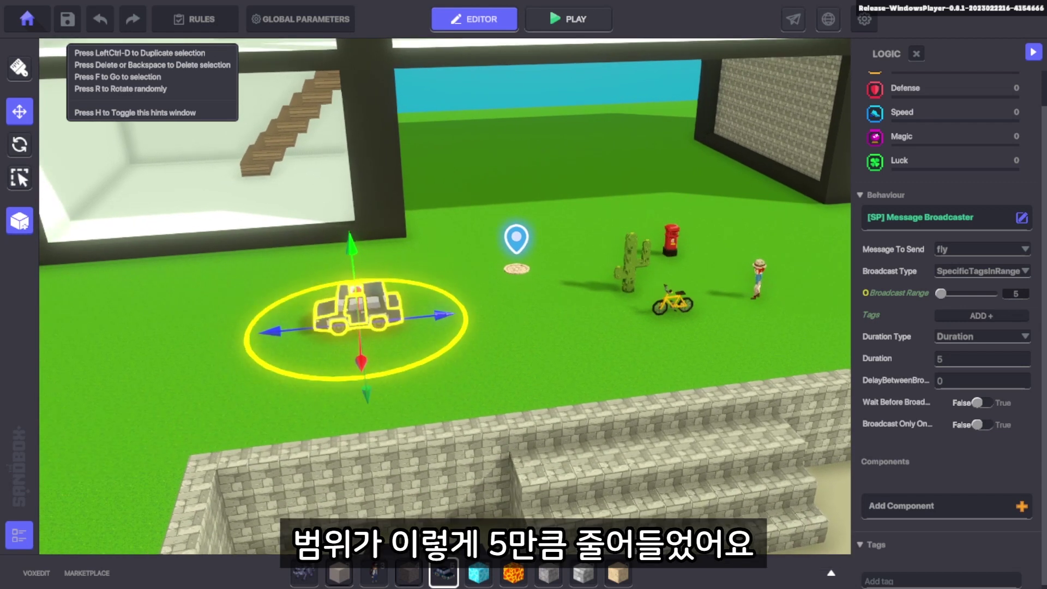
Add the target tag fly1 to the Blue Car's broadcaster.
left_click(981, 316)
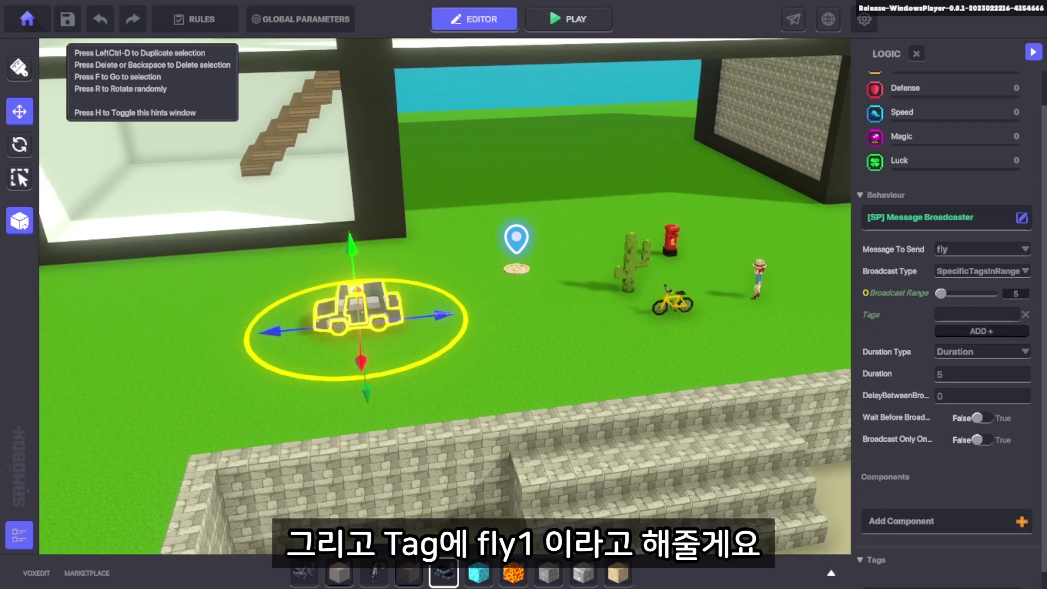
left_click(977, 315)
type("fl")
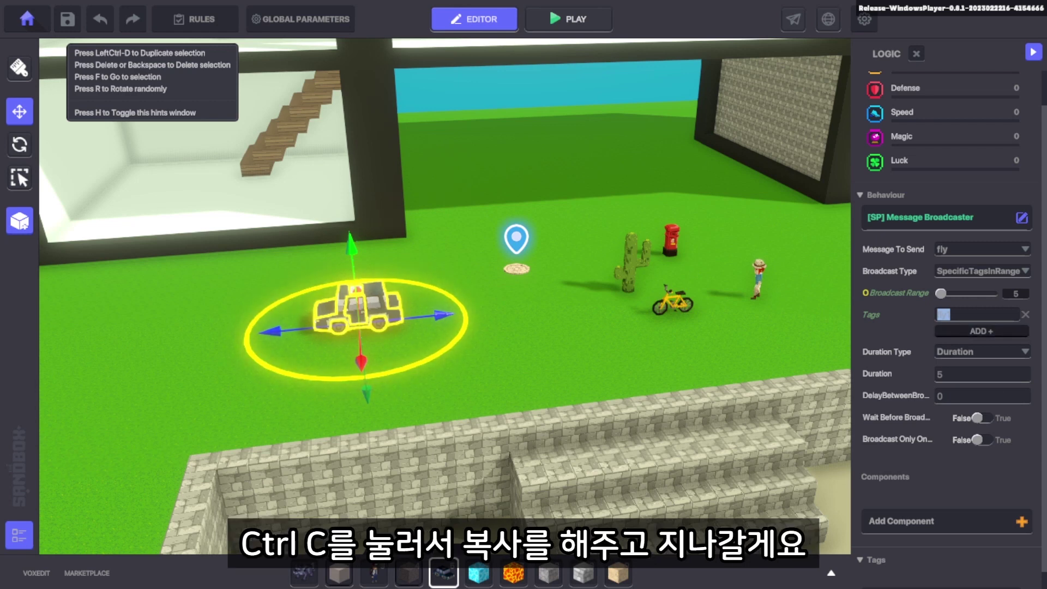
key("Return")
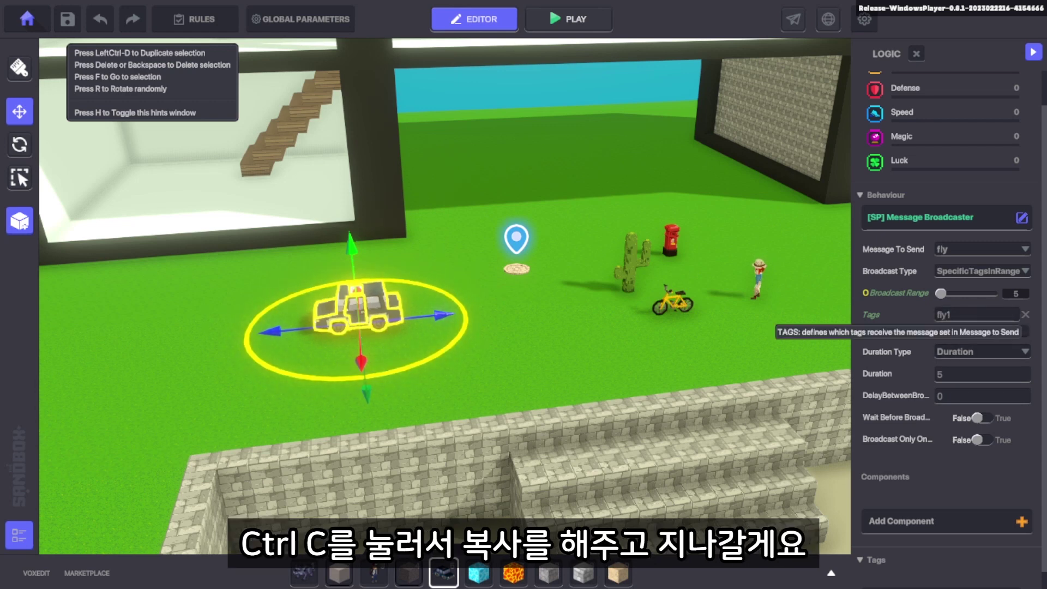
Set the broadcaster's Duration Type to Forever and turn on Wait Before Broadcast.
scroll(895, 355, "down", 1)
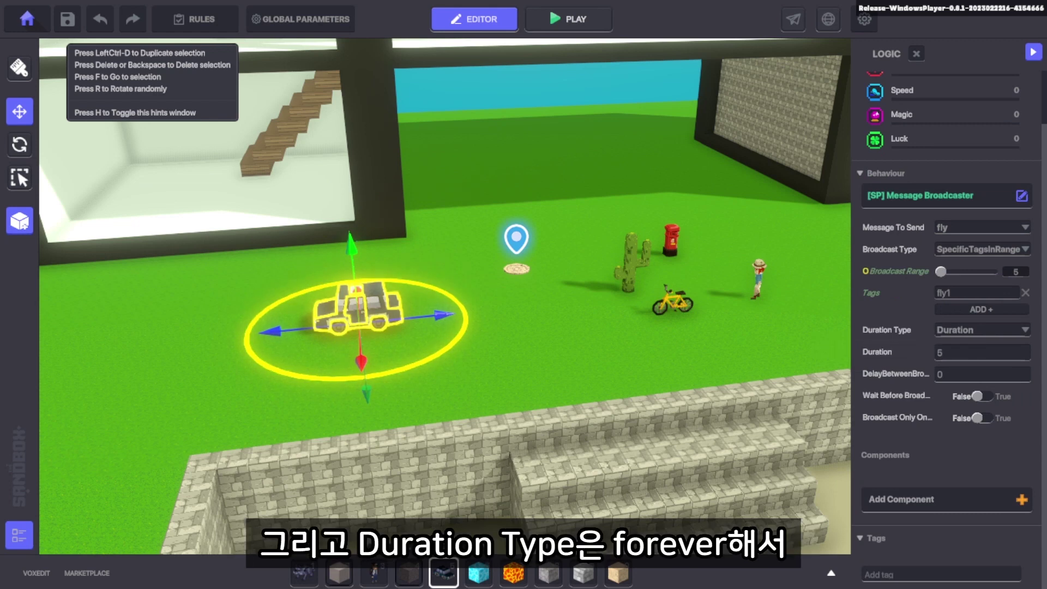
left_click(979, 330)
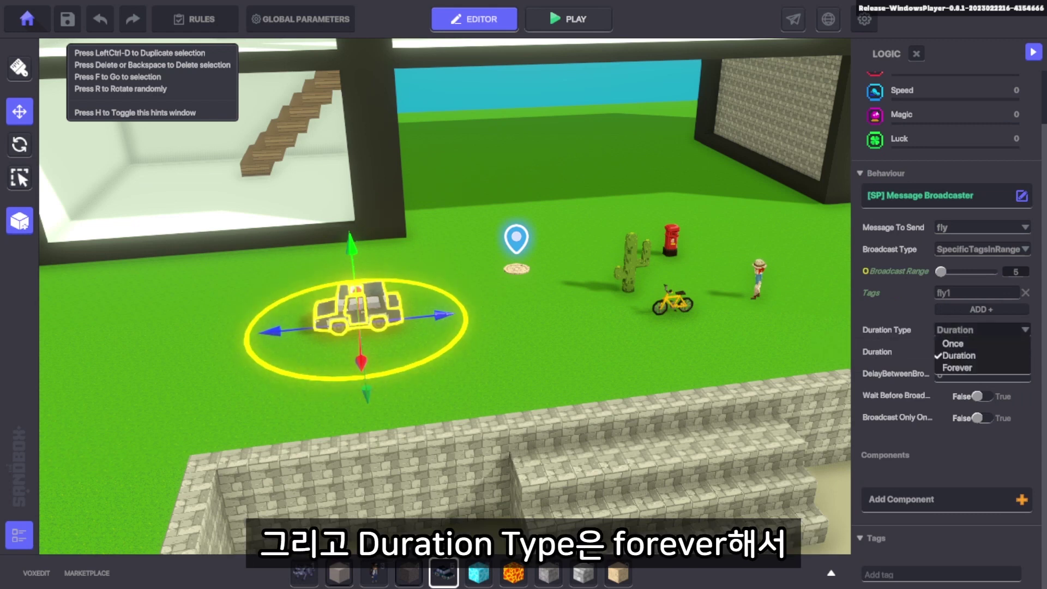
left_click(957, 367)
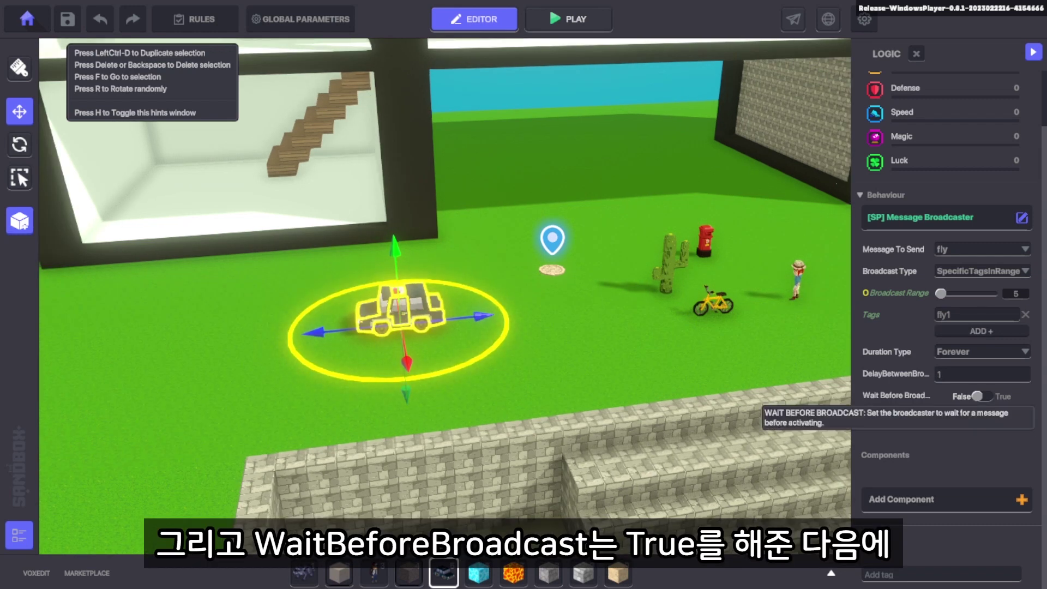
left_click(982, 396)
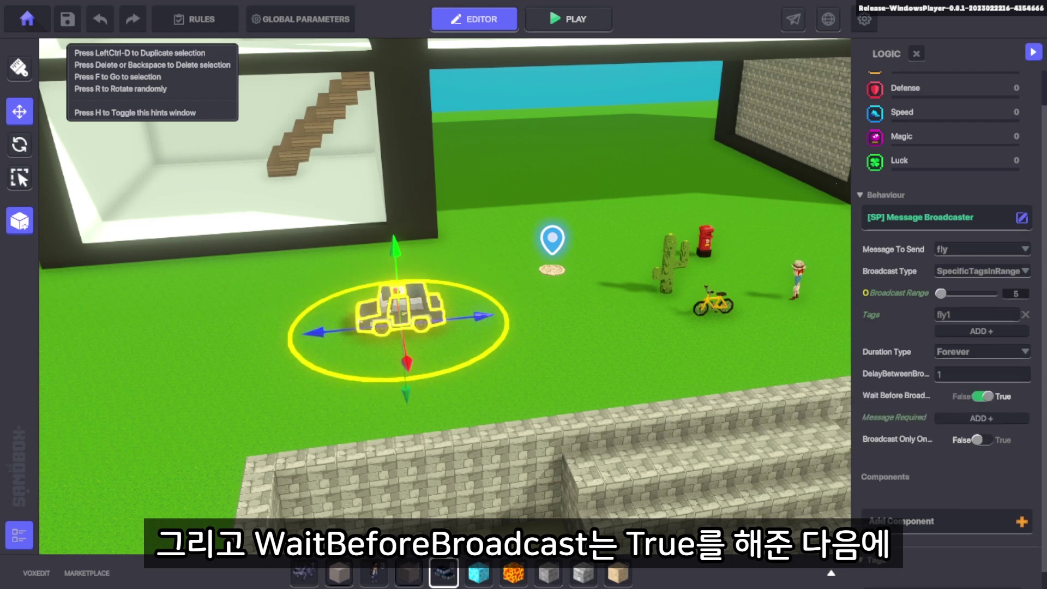
Check which message the large cactus's Button behaviour sends.
key("d")
key("w")
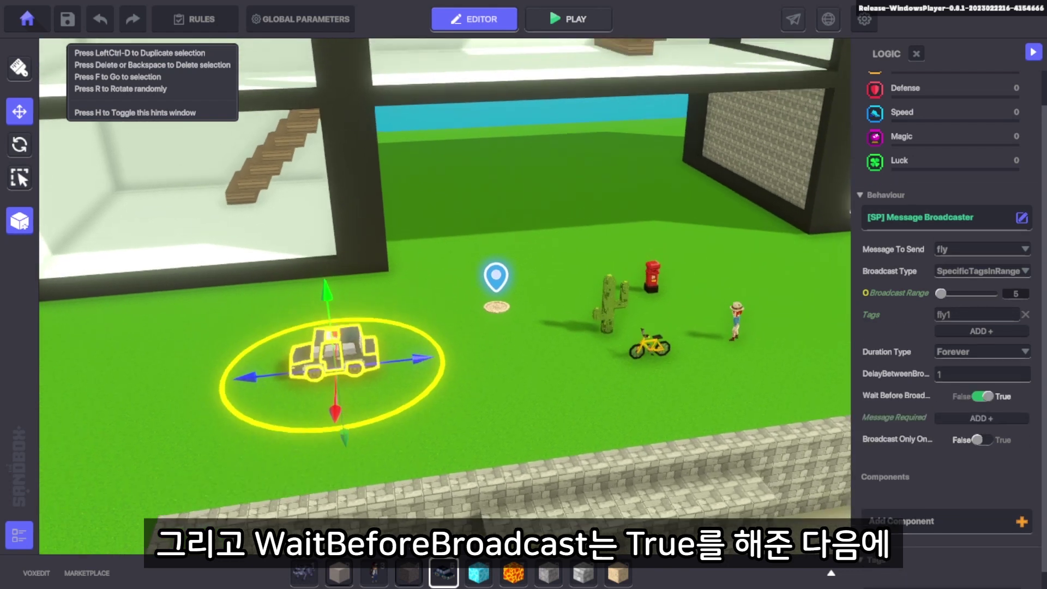
left_click(605, 311)
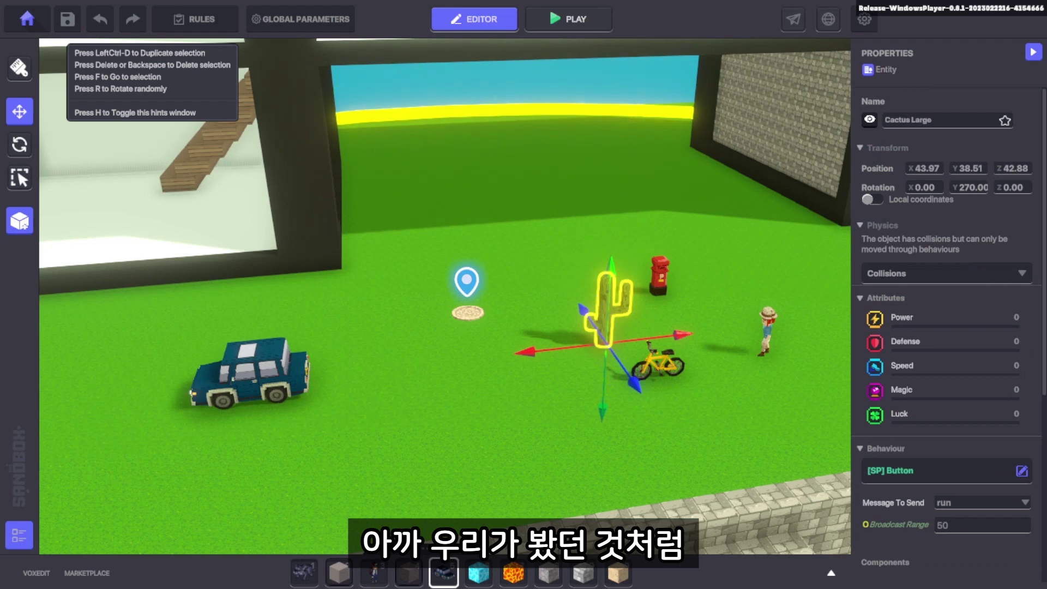
scroll(949, 272, "down", 4)
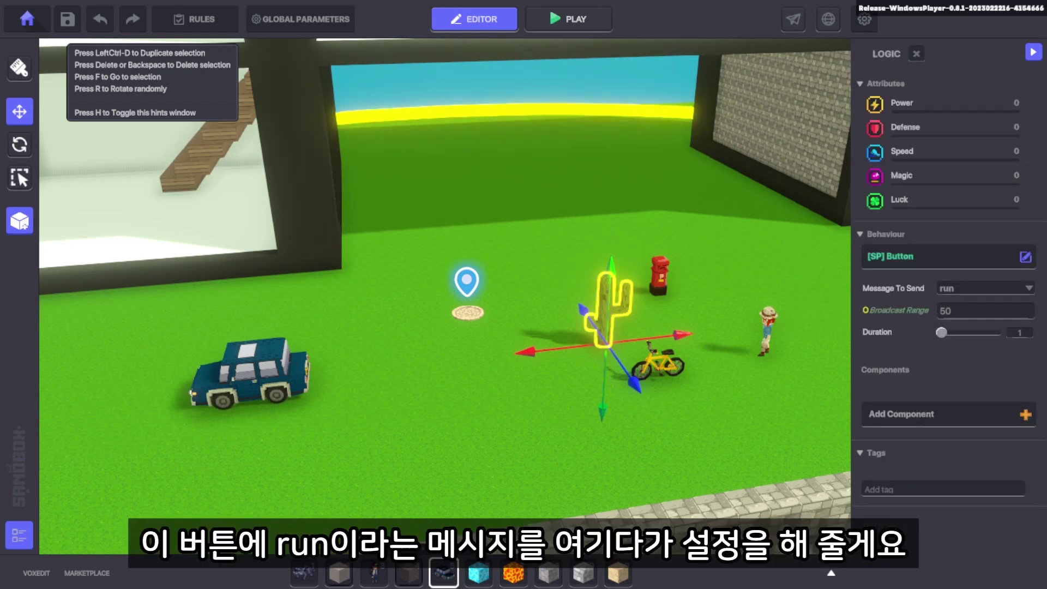
Add run as the Message Required in the Blue Car's full logic settings.
left_click(250, 374)
left_click(947, 395)
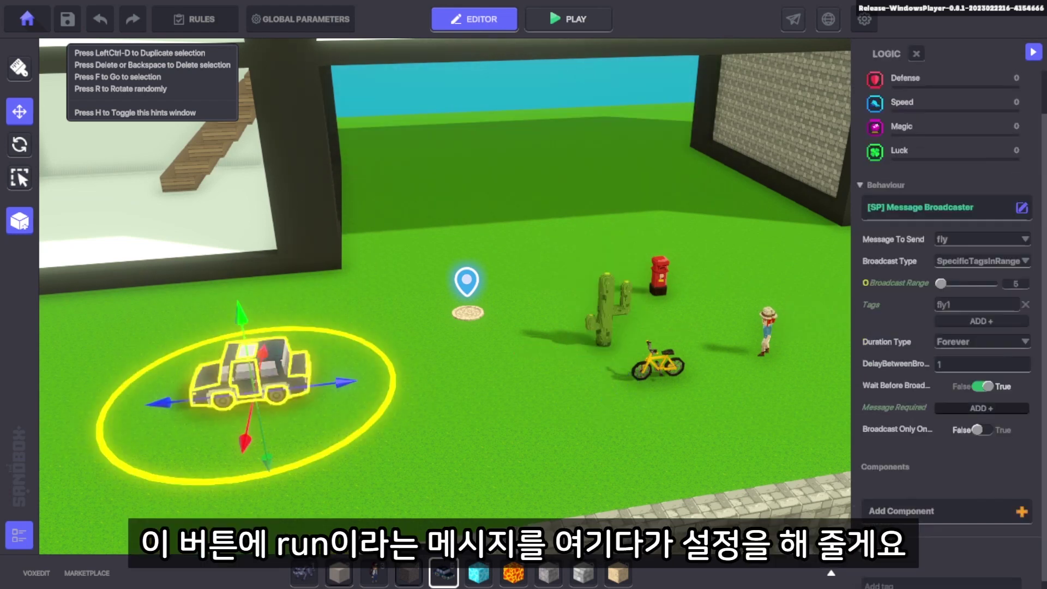
left_click(981, 397)
left_click(976, 395)
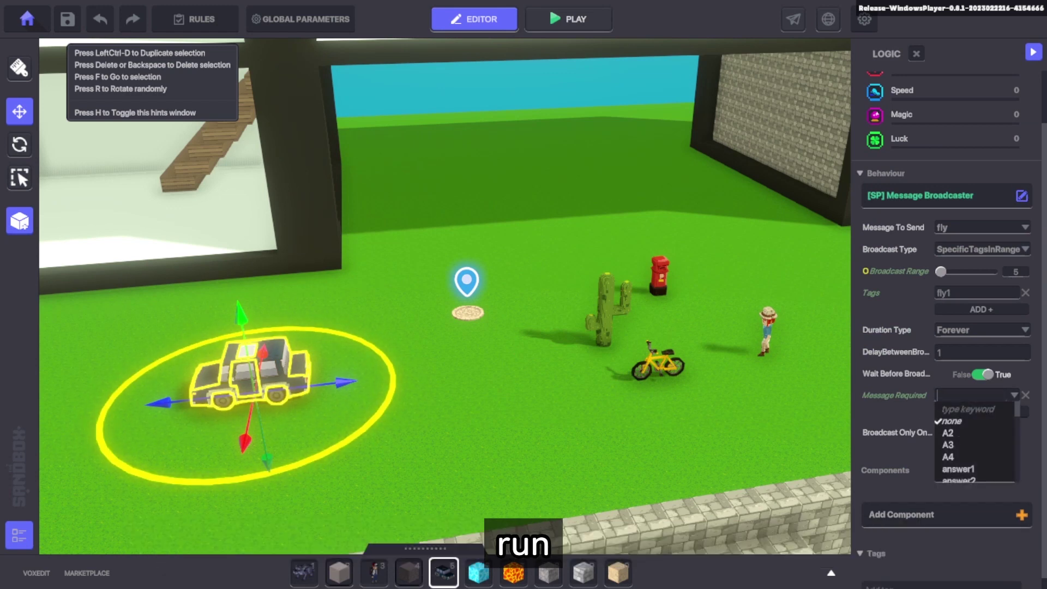
type("run")
key("Return")
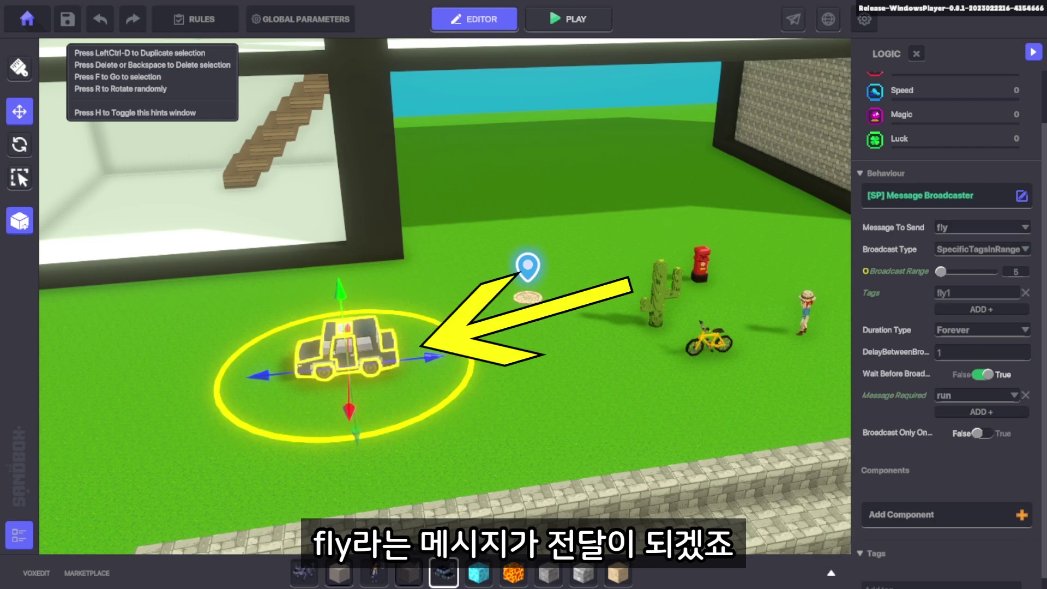
Find the Camel in the asset library and place it on the grass beside the Blue Car, within its broadcast range.
key("f")
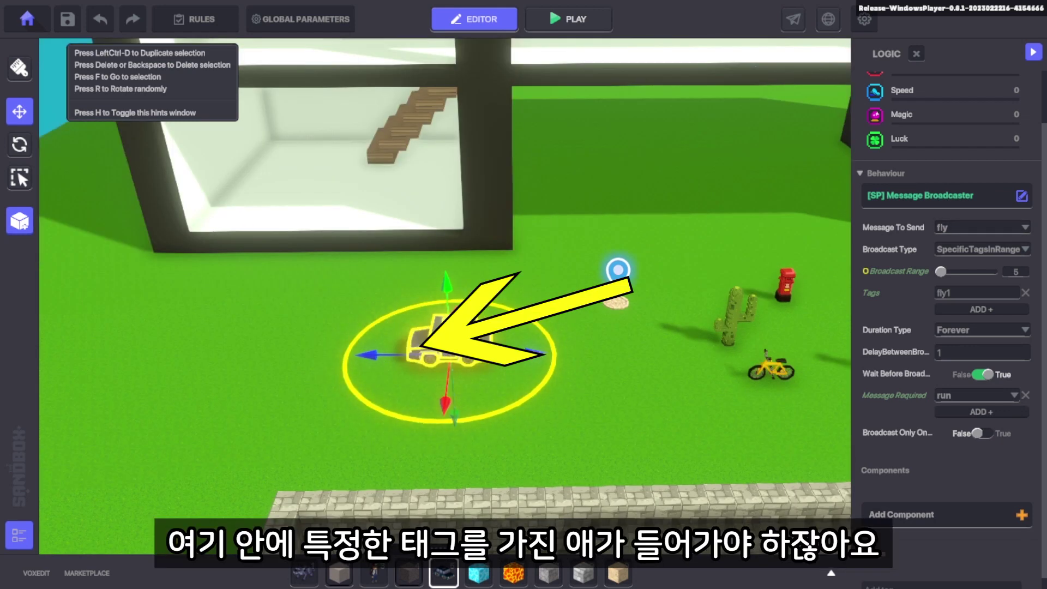
scroll(275, 414, "up", 1)
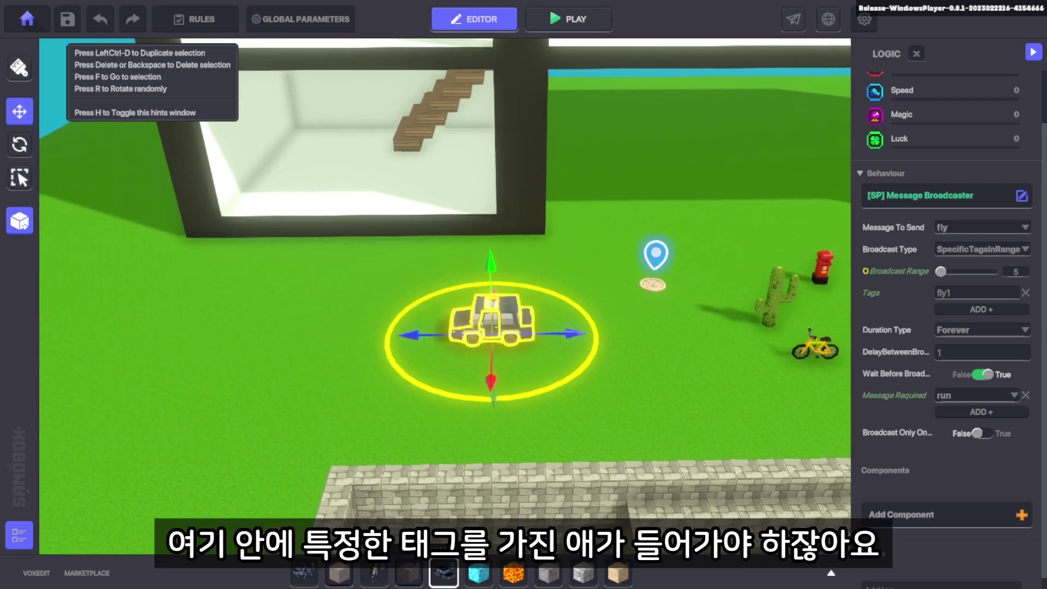
scroll(444, 297, "up", 1)
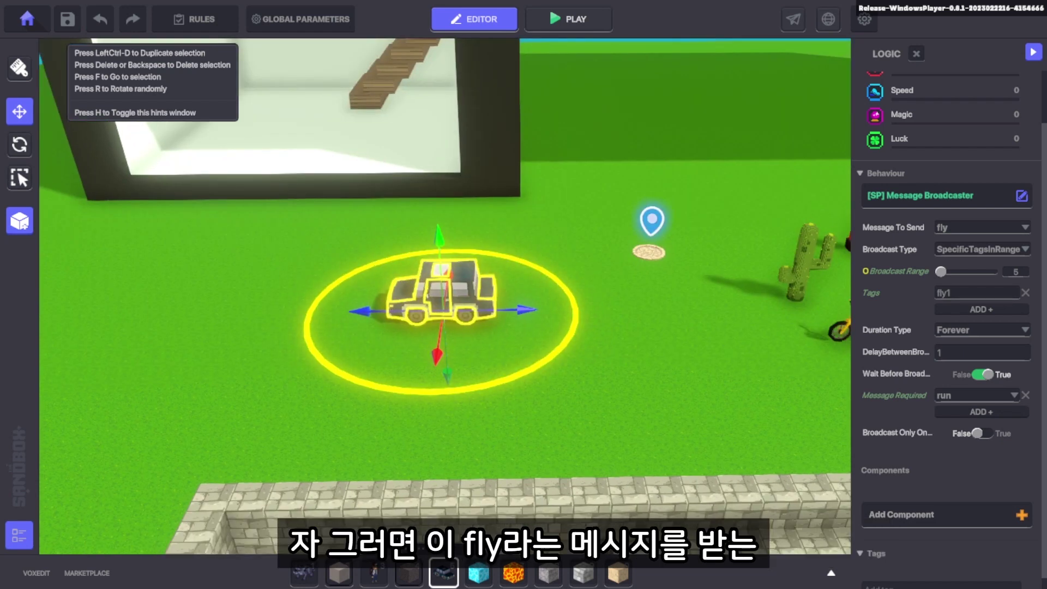
key("a")
key("d")
key("e")
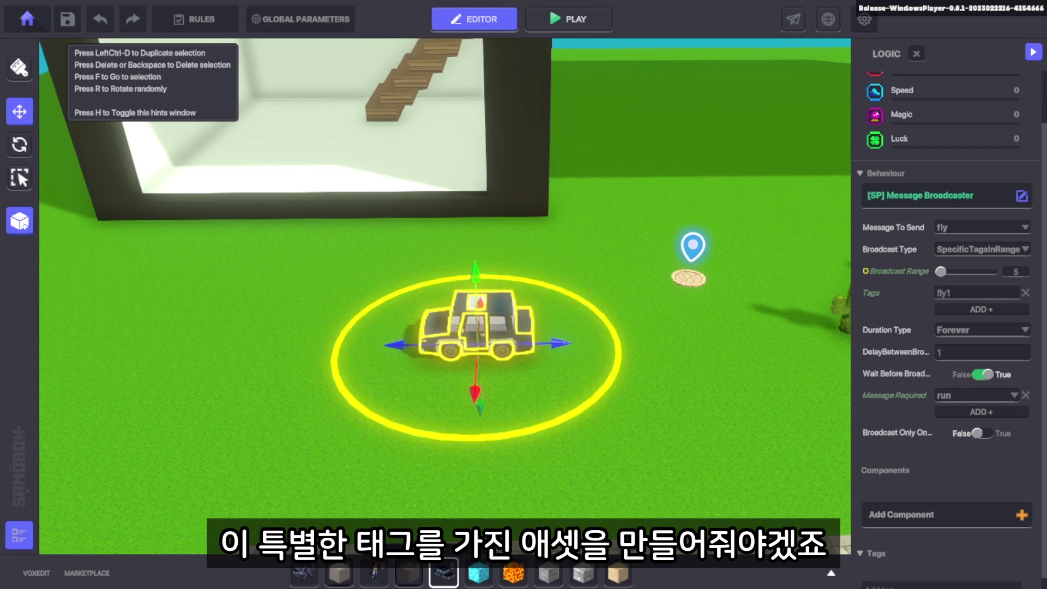
left_click(831, 573)
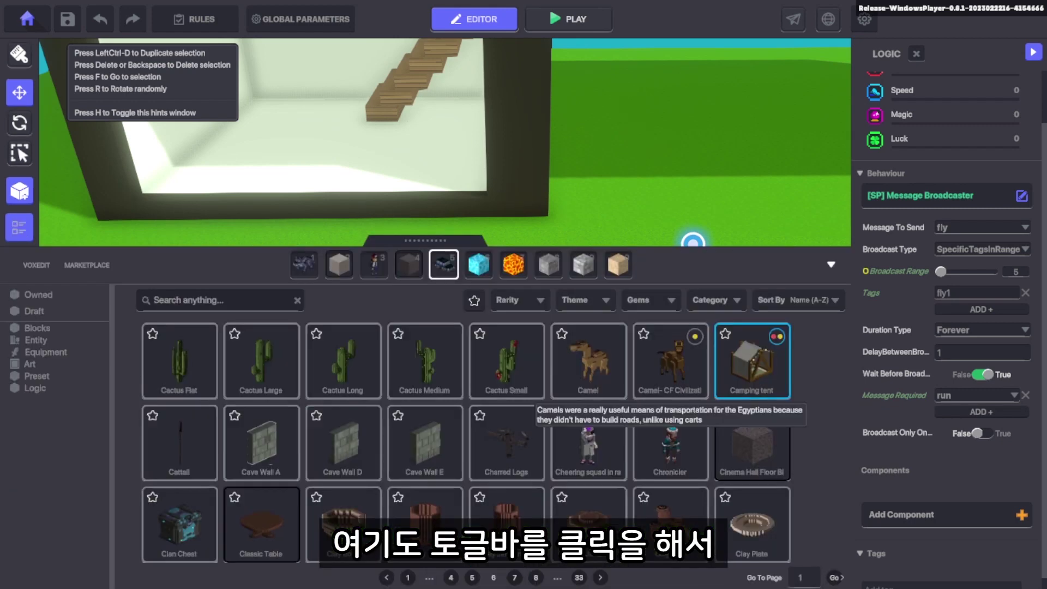
left_click(472, 577)
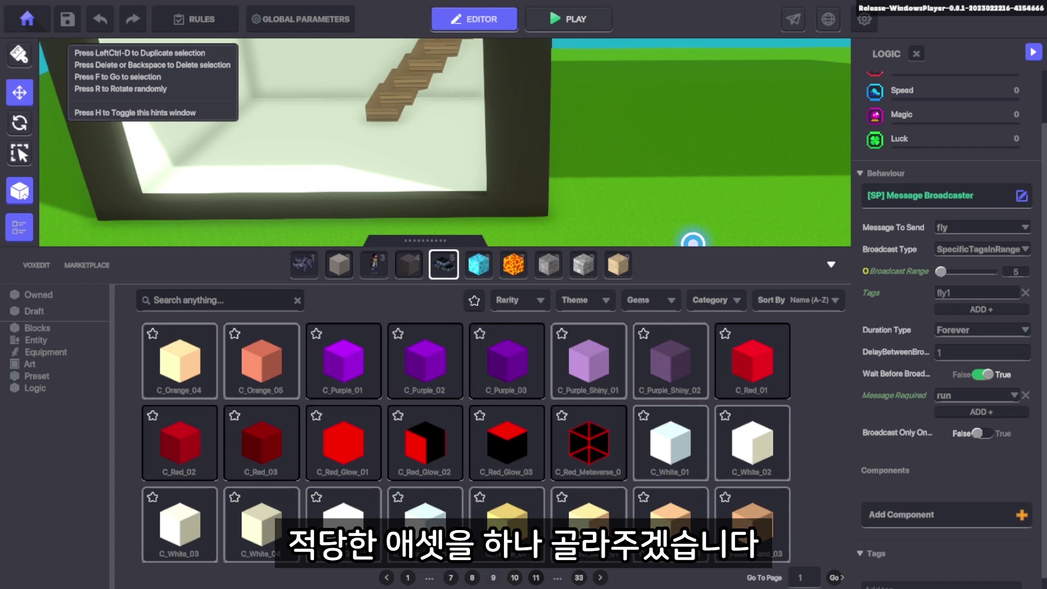
left_click(536, 578)
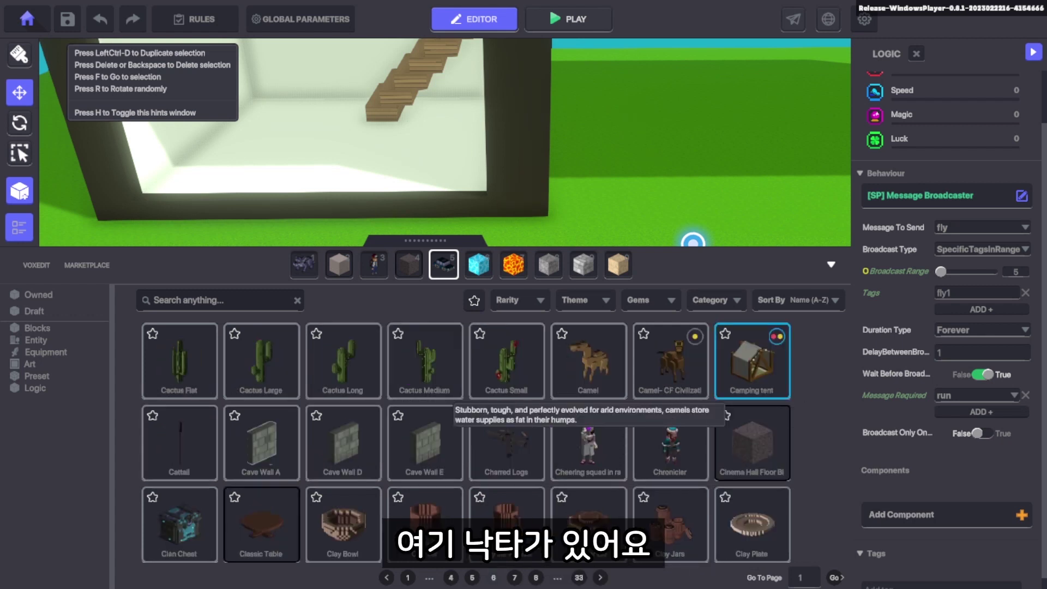
left_click(588, 360)
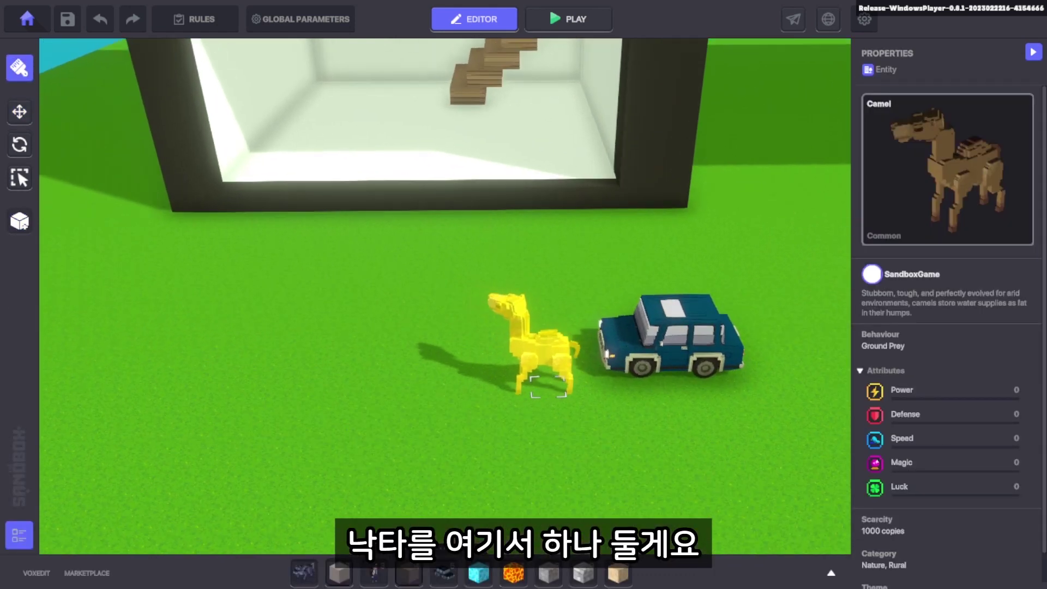
left_click(527, 377)
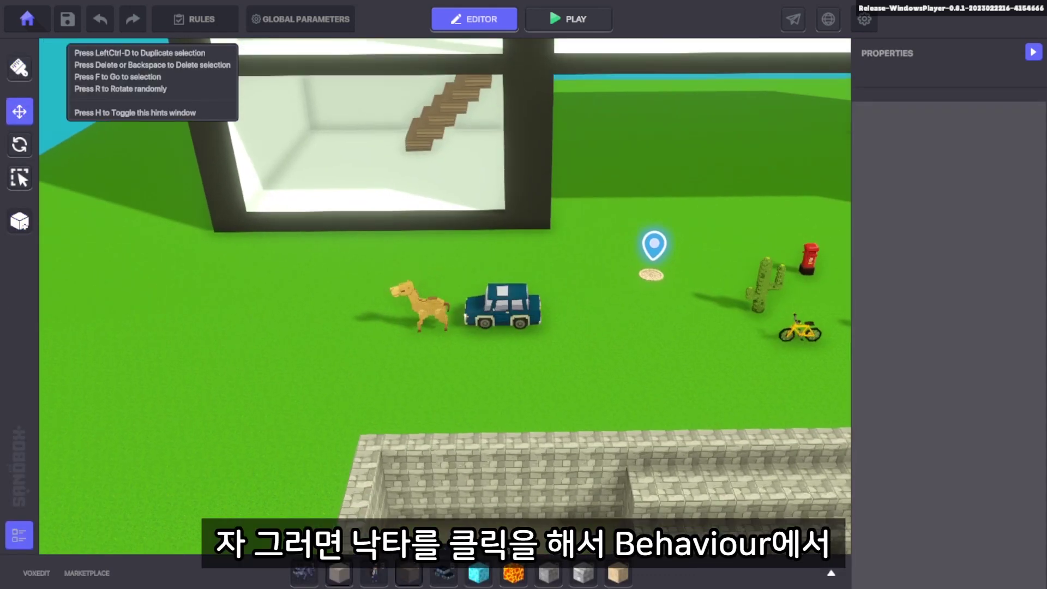
Assign the Asset Spawner behaviour to the camel.
left_click(423, 309)
scroll(946, 327, "down", 4)
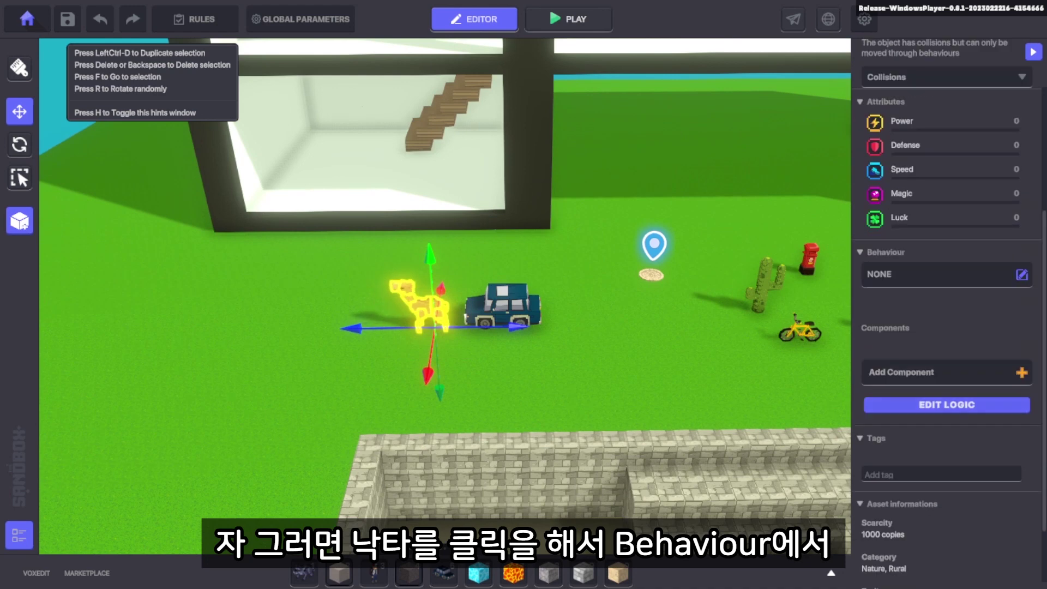
left_click(1022, 275)
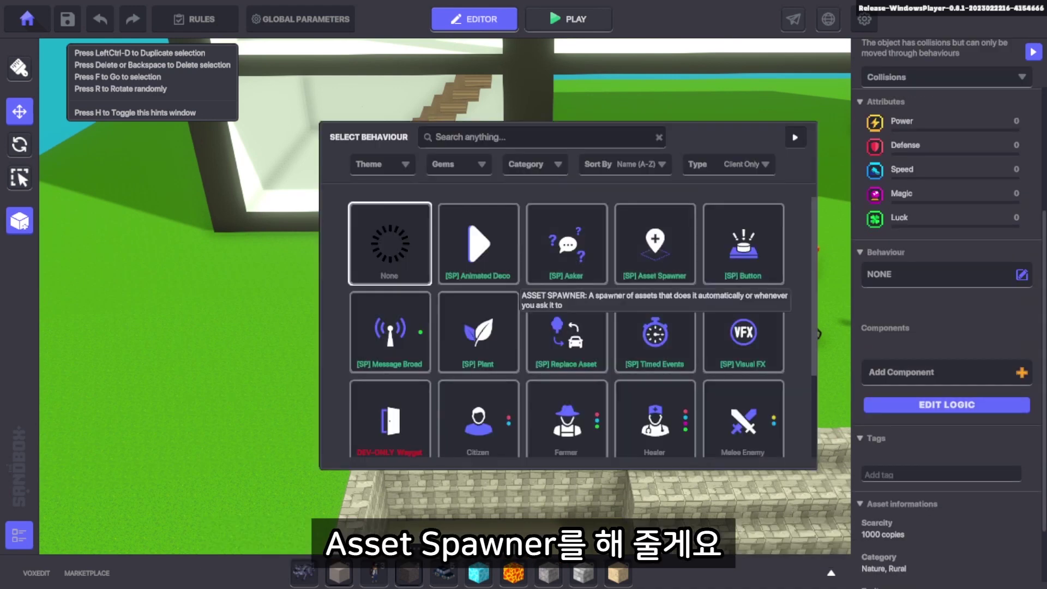
left_click(654, 242)
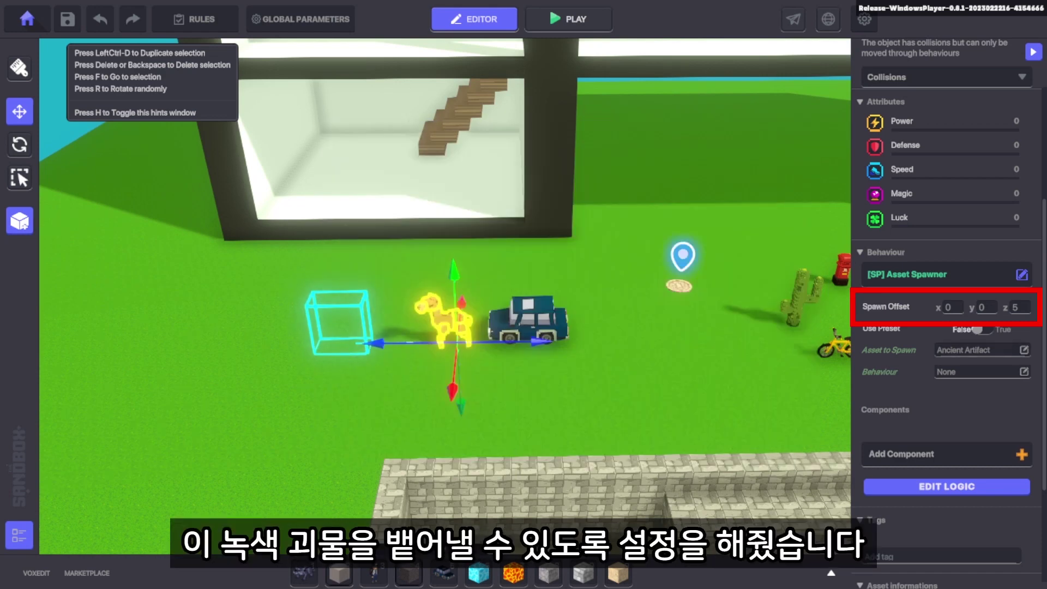
Add fly as the Message Required in the camel's full Asset Spawner logic settings.
scroll(451, 349, "down", 2)
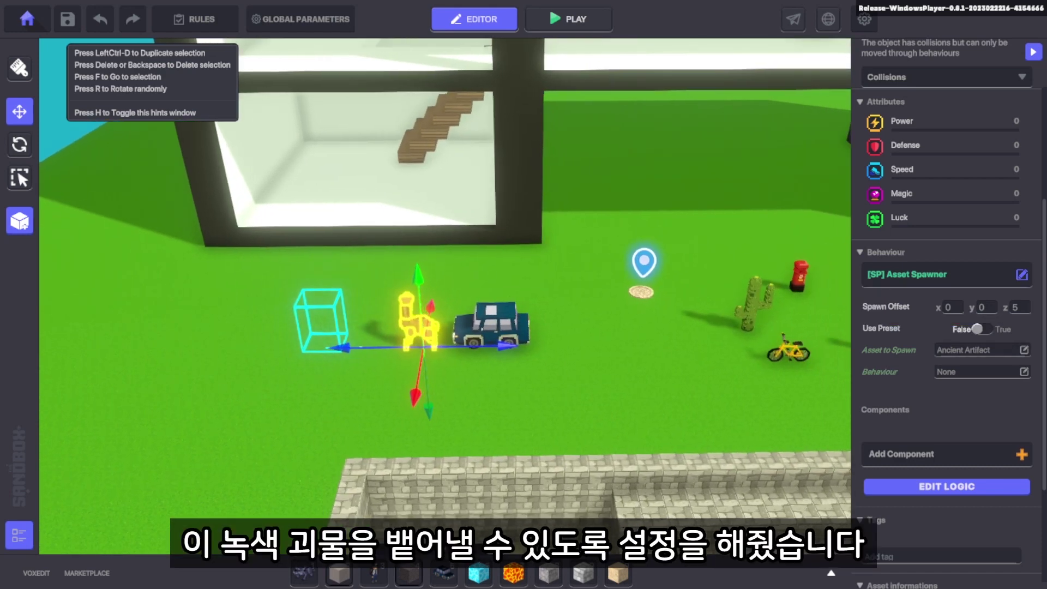
left_click(946, 487)
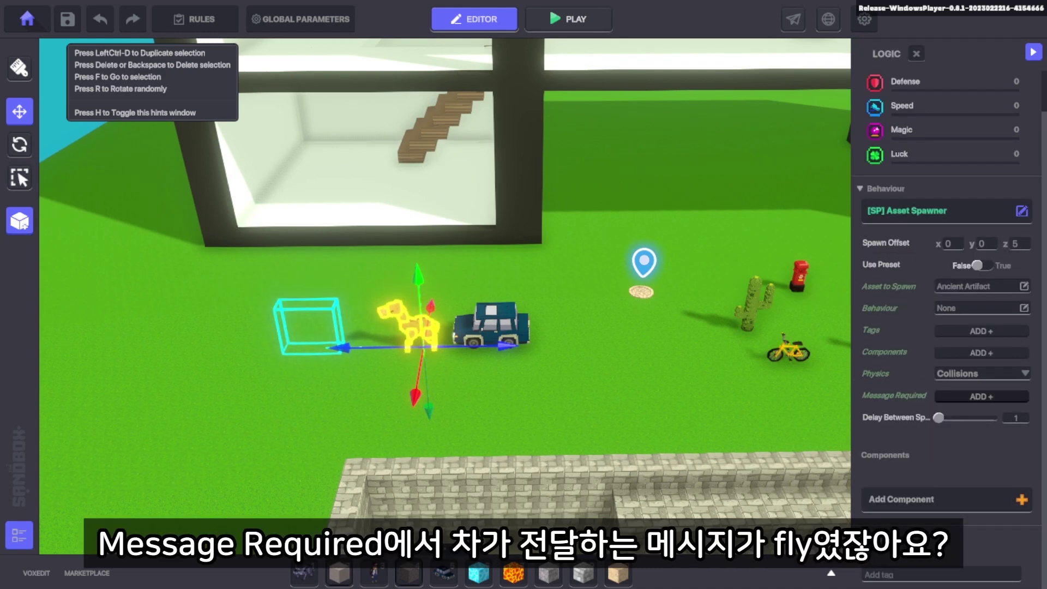
left_click(981, 396)
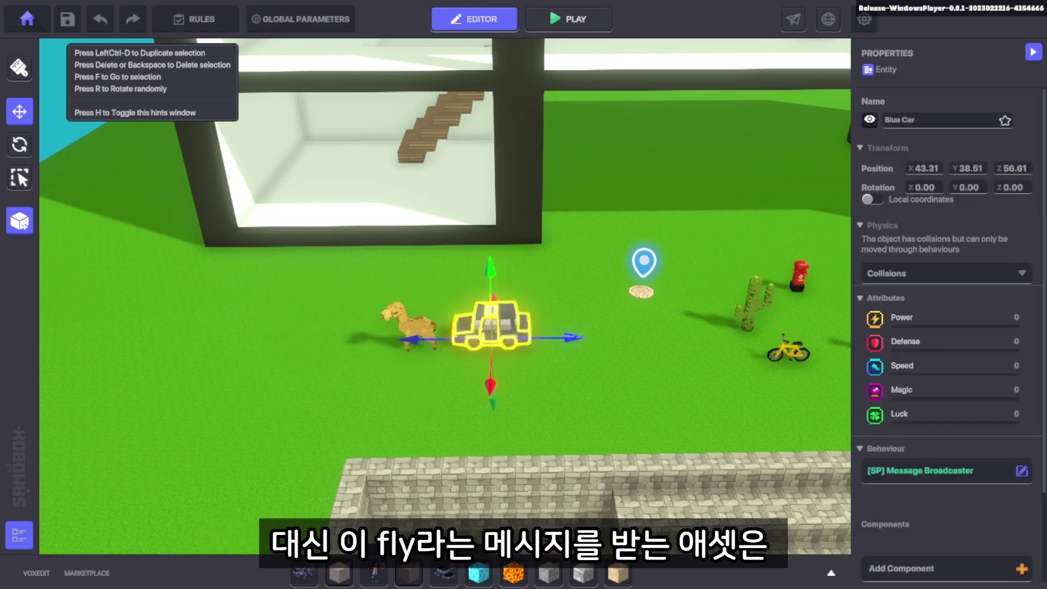
Copy the fly1 tag from the Blue Car's Message Broadcaster settings and add it to the camel's own tags.
scroll(949, 327, "down", 5)
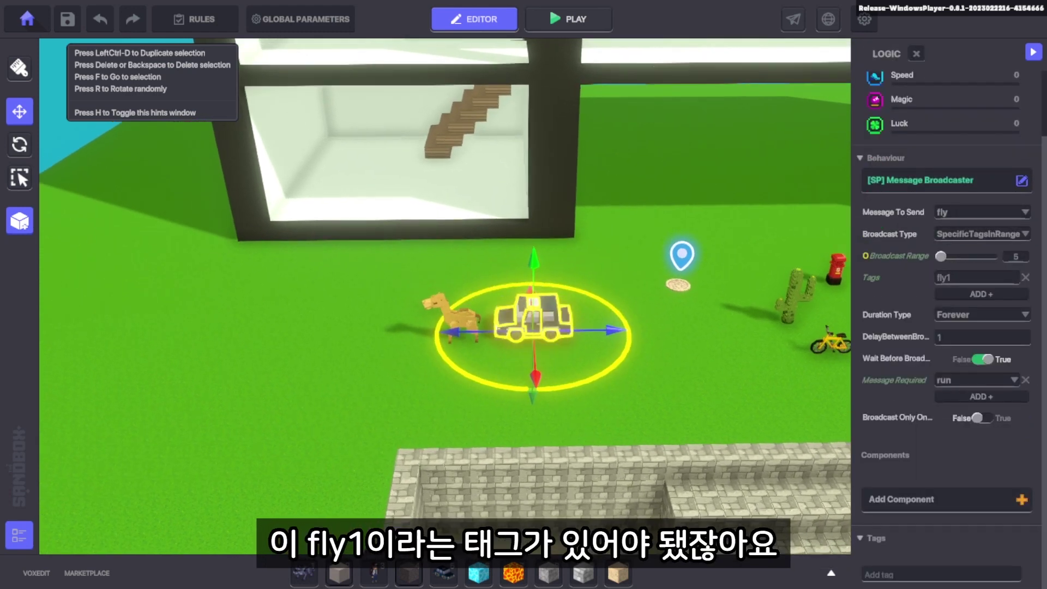
left_click(977, 277)
key("ctrl+c")
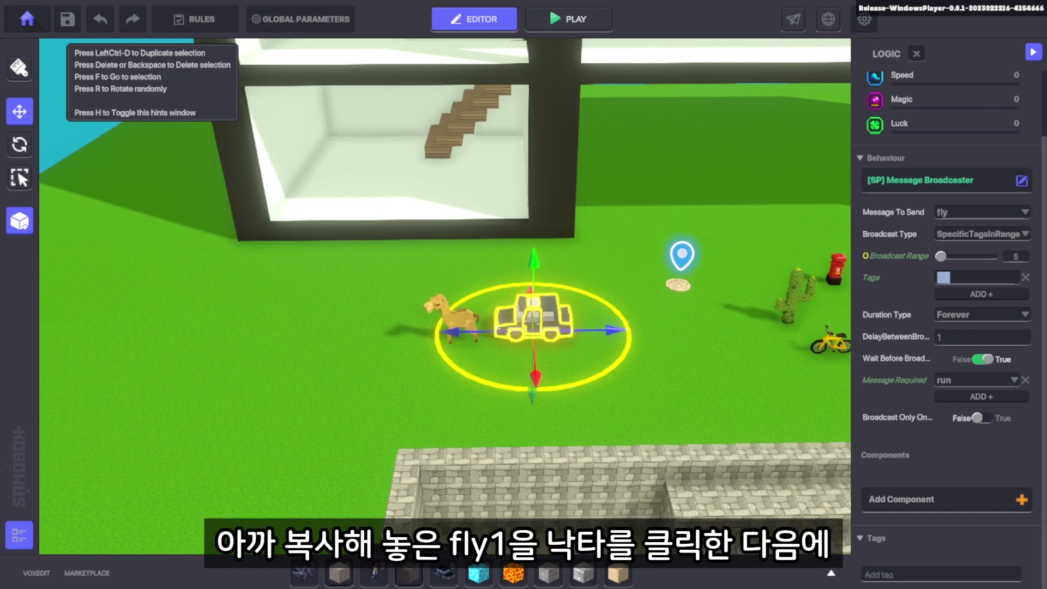
left_click(455, 316)
scroll(946, 305, "down", 2)
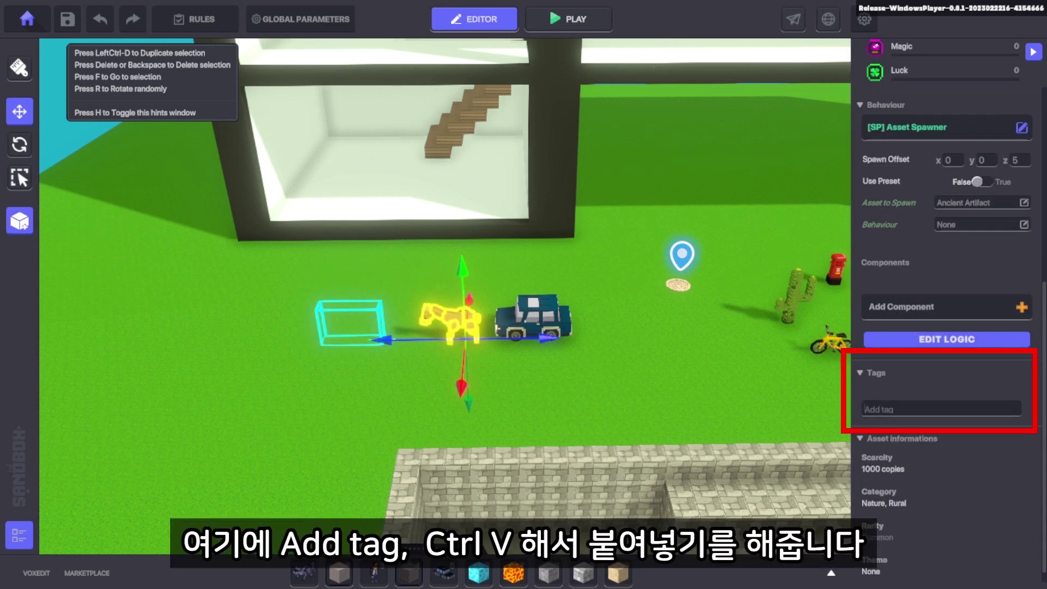
left_click(922, 409)
key("ctrl+v")
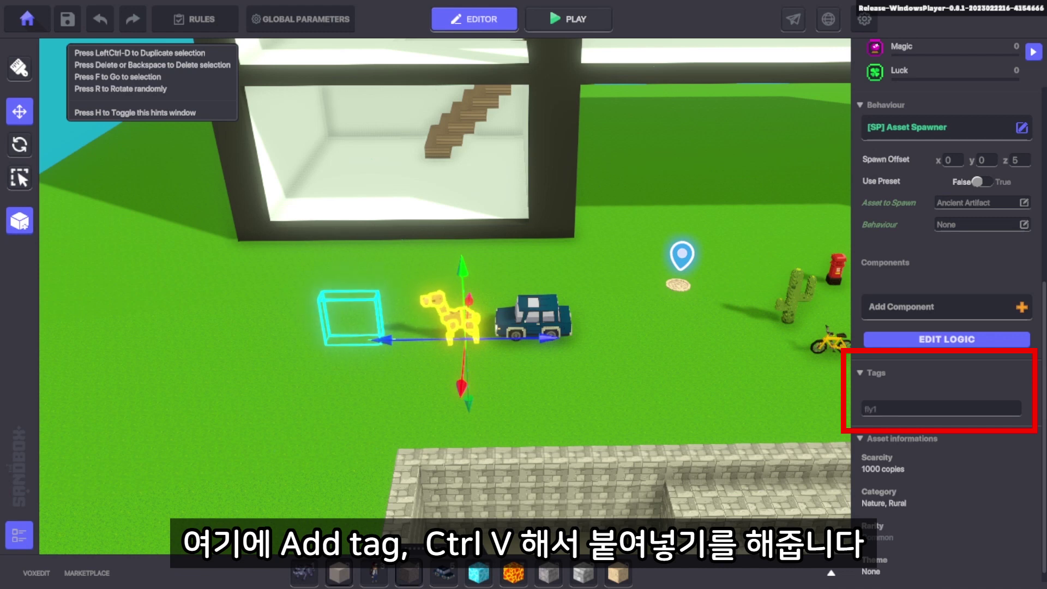
key("Return")
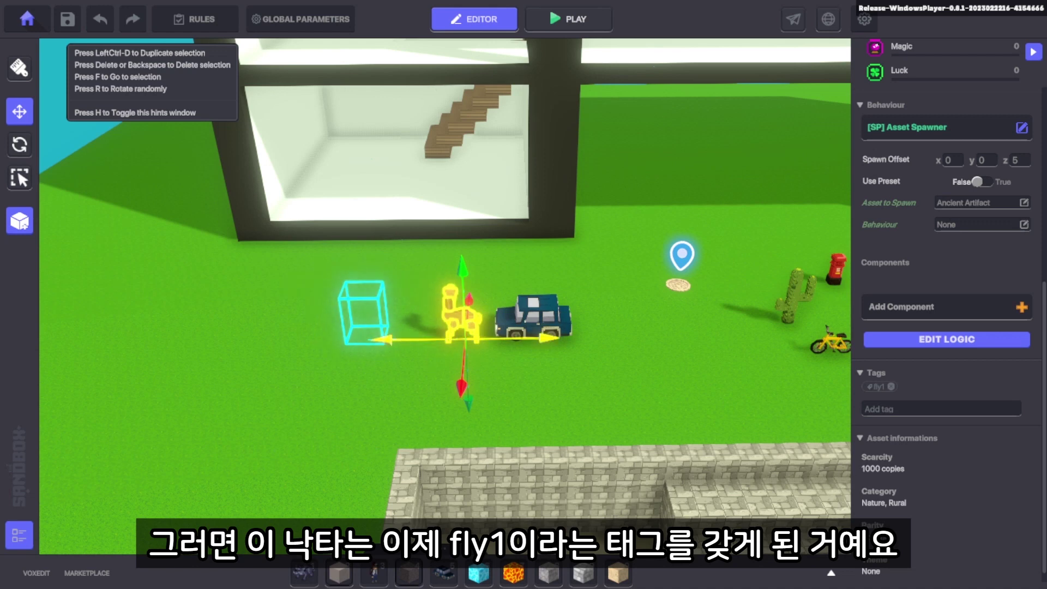
Place a Crane on the grass beyond the camel, outside the Blue Car's broadcast range.
scroll(484, 349, "down", 1)
middle_click_drag(484, 349, 509, 347)
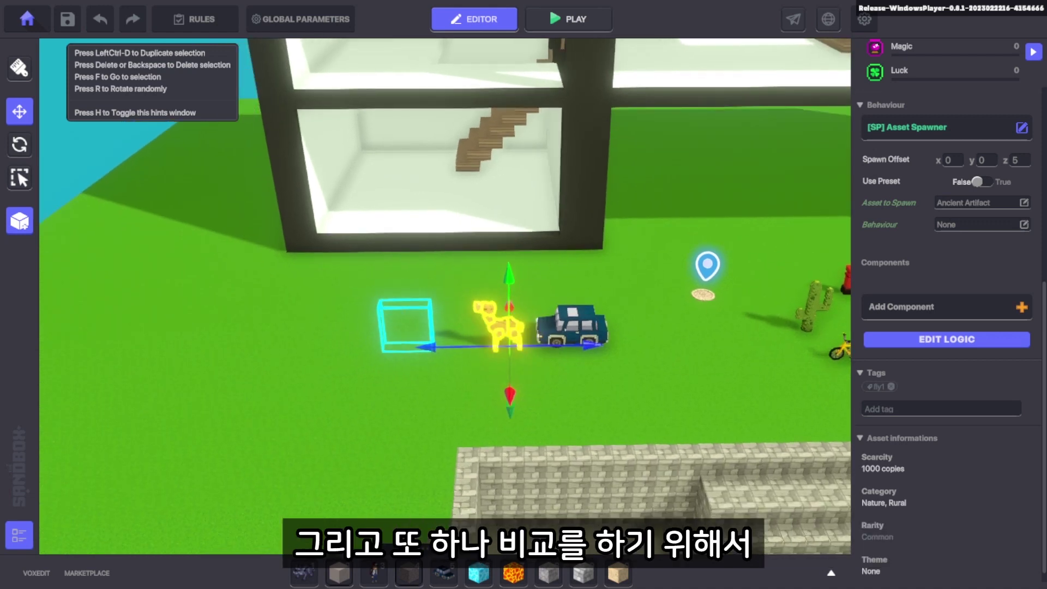
left_click(571, 328)
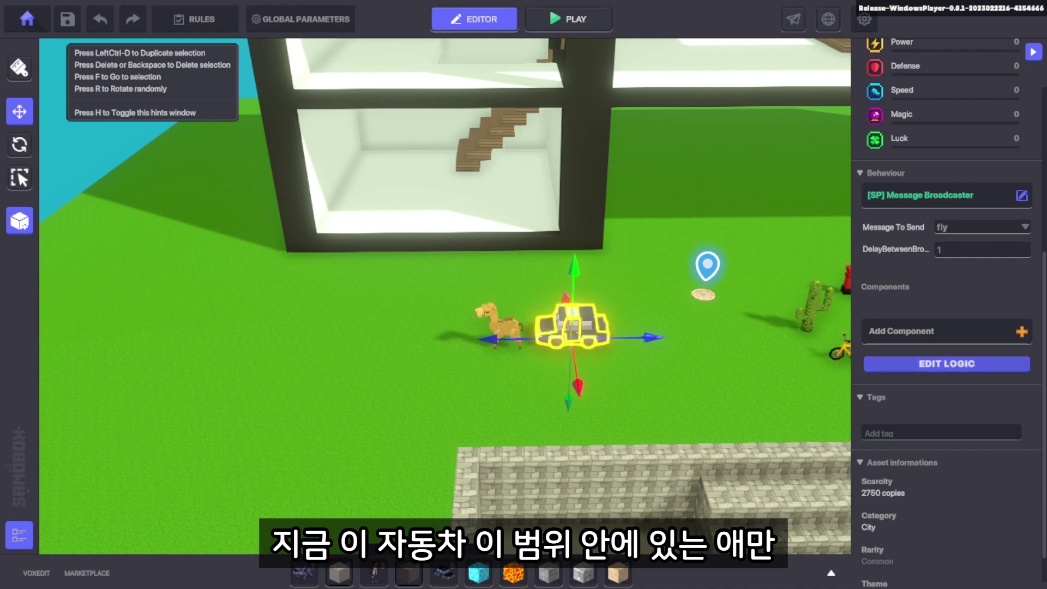
left_click(947, 364)
scroll(557, 355, "up", 2)
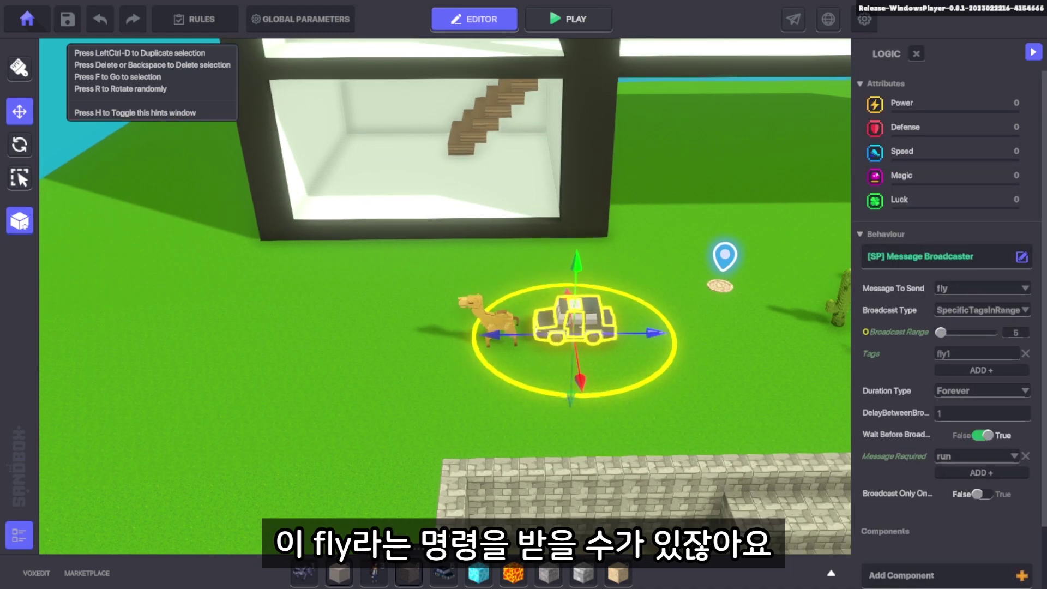
left_click(20, 220)
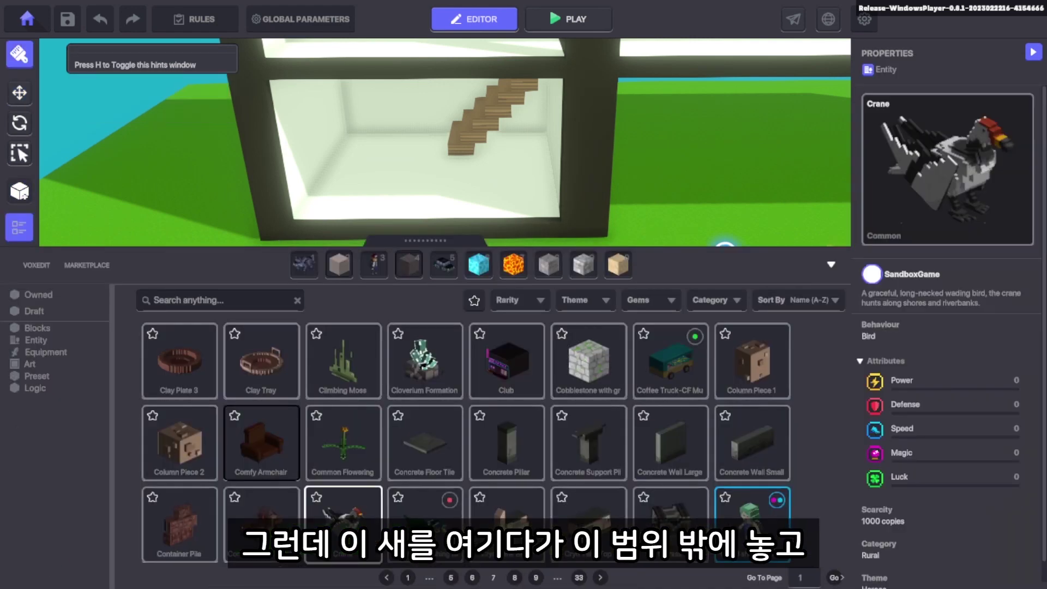
left_click(831, 265)
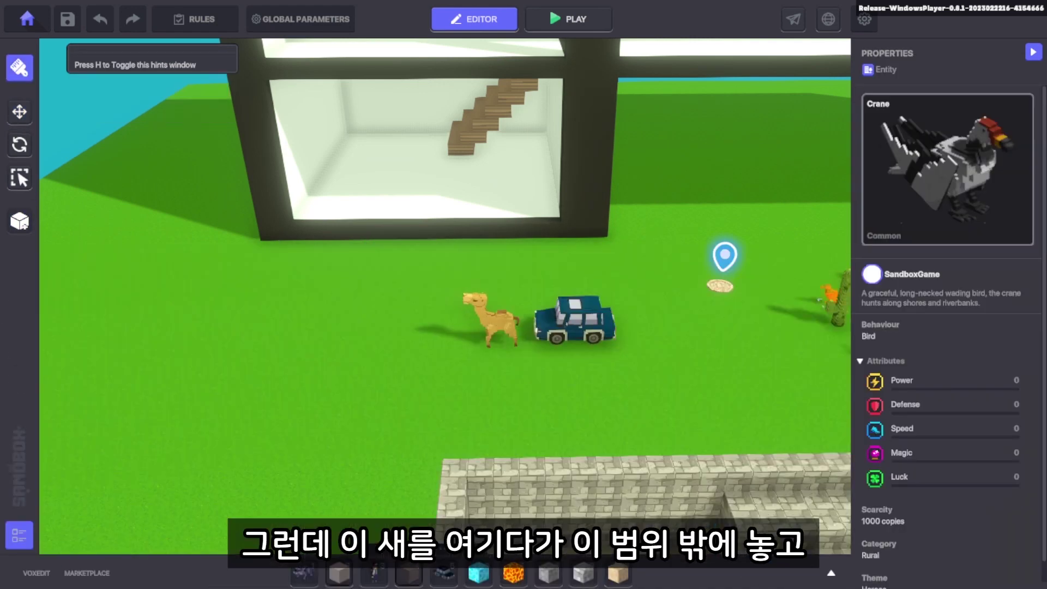
left_click(346, 321)
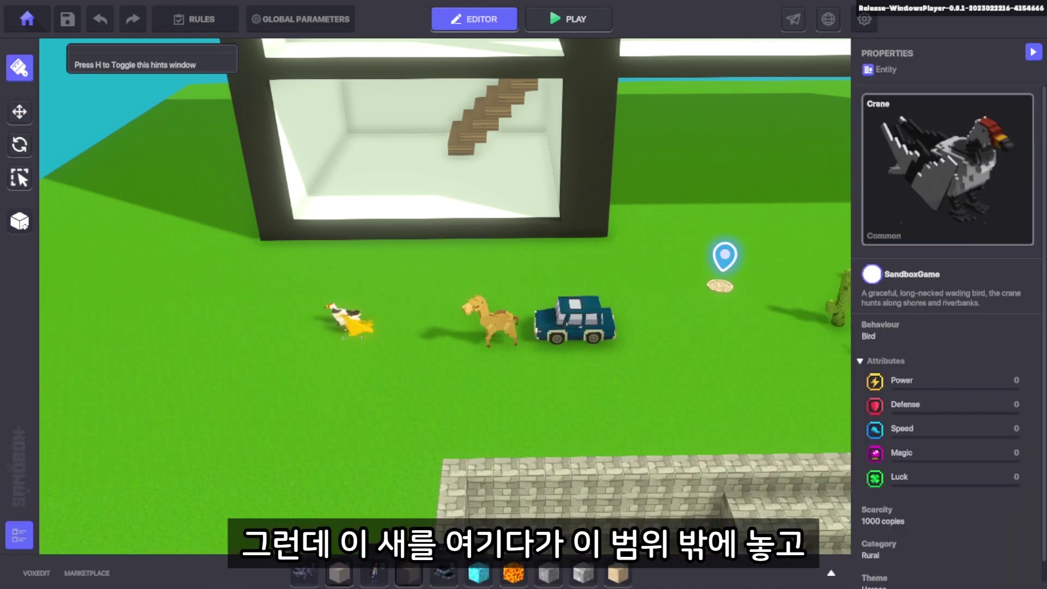
key("Escape")
middle_click_drag(270, 326, 278, 331)
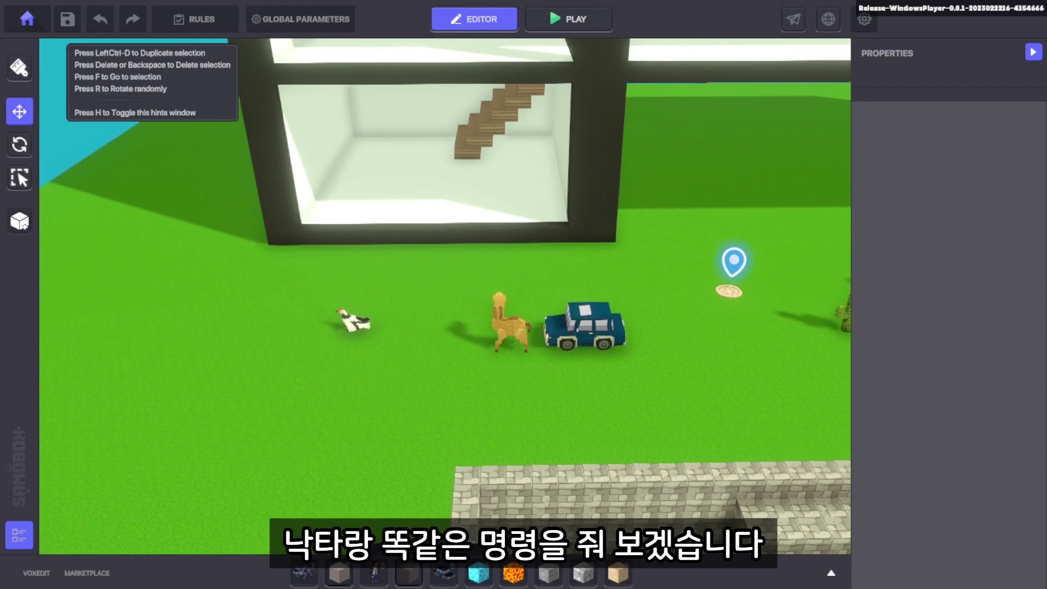
Remove the crane's default Bird behaviour and assign it the Asset Spawner behaviour.
left_click(354, 322)
scroll(949, 328, "down", 3)
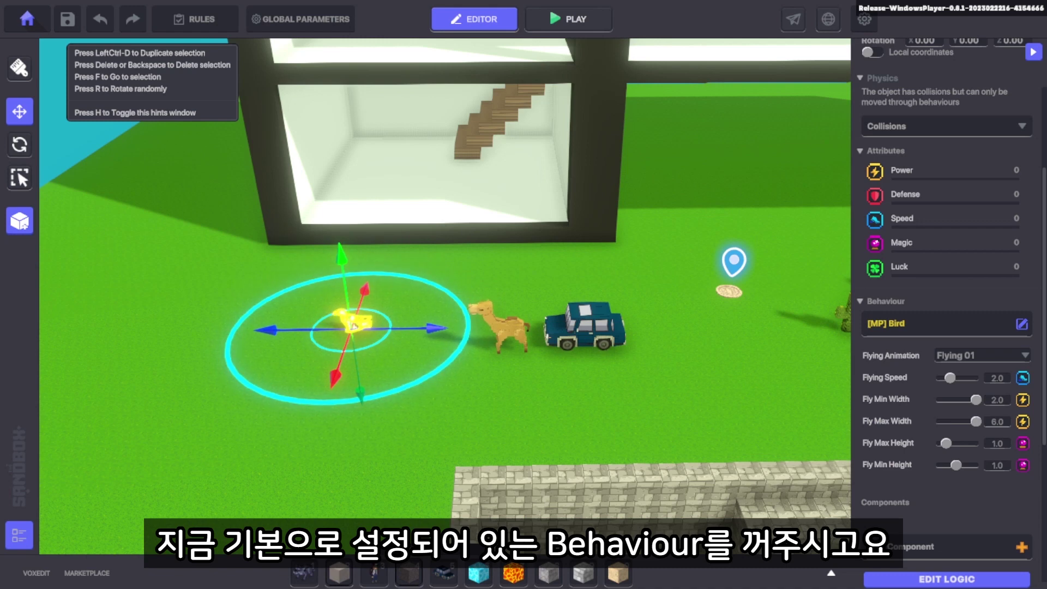
left_click(1021, 324)
left_click(388, 244)
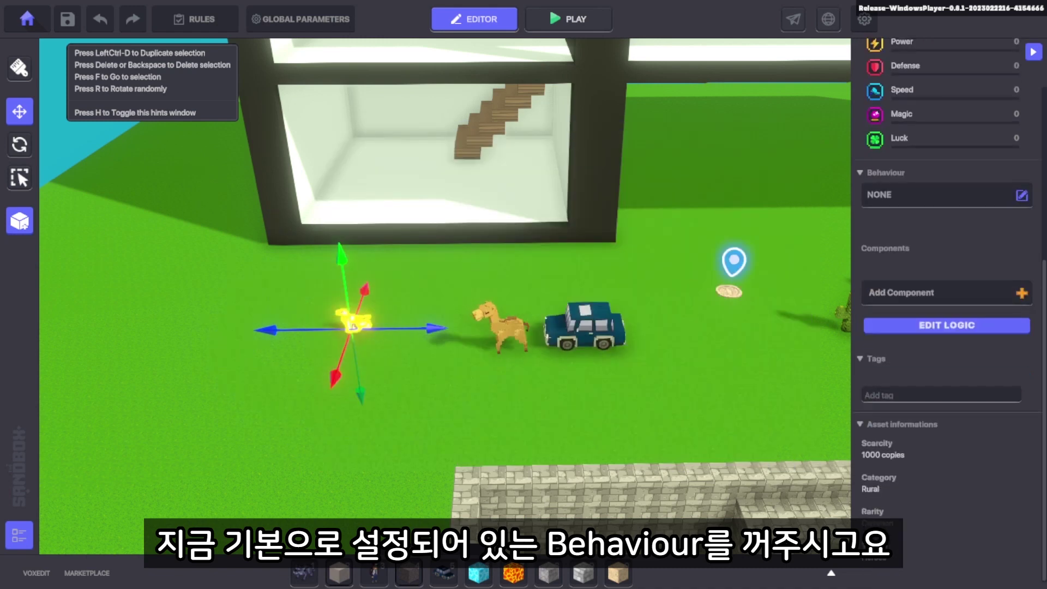
left_click(1021, 195)
left_click(655, 245)
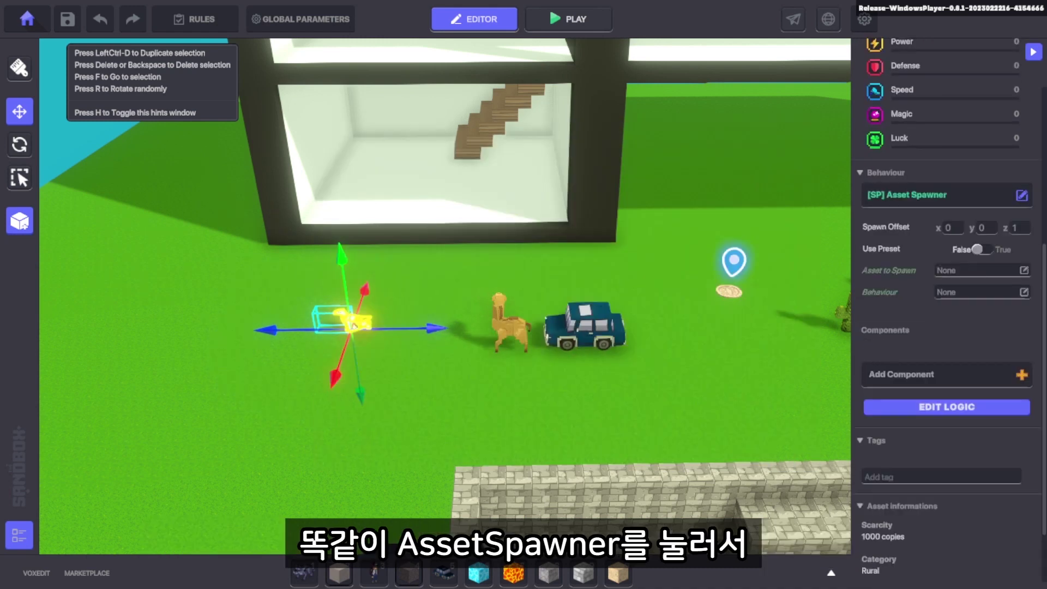
Set the crane's Spawn Offset z to 5 and choose Barbarian Bald as its Asset to Spawn.
type("5")
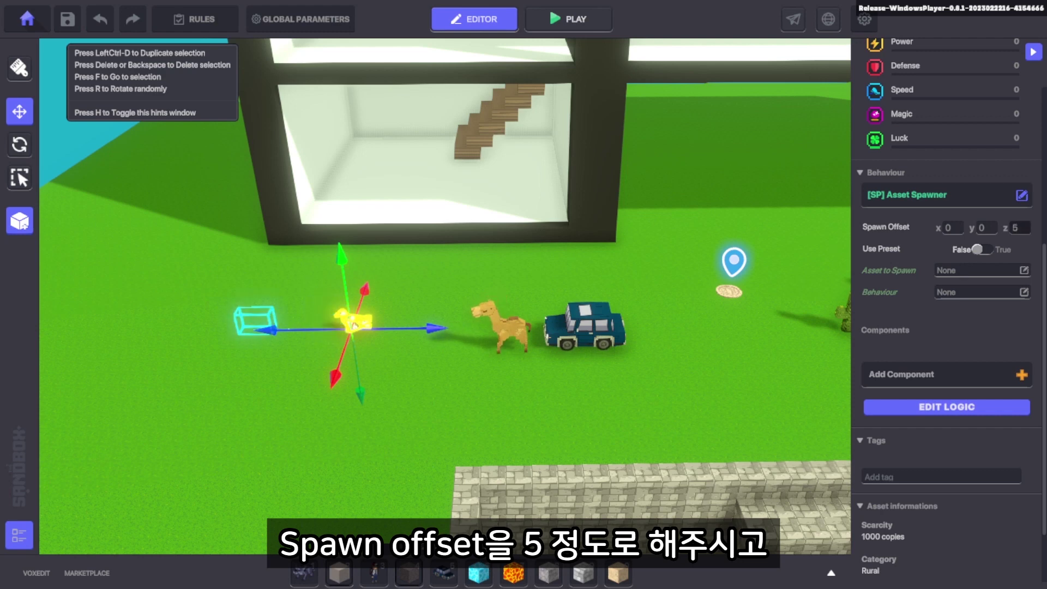
left_click(1024, 270)
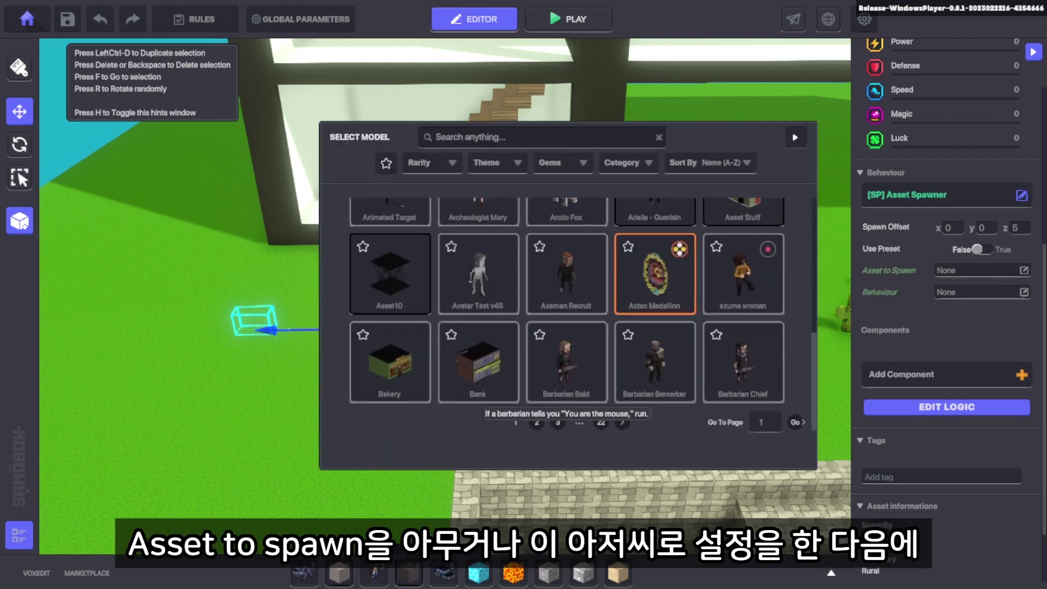
left_click(566, 363)
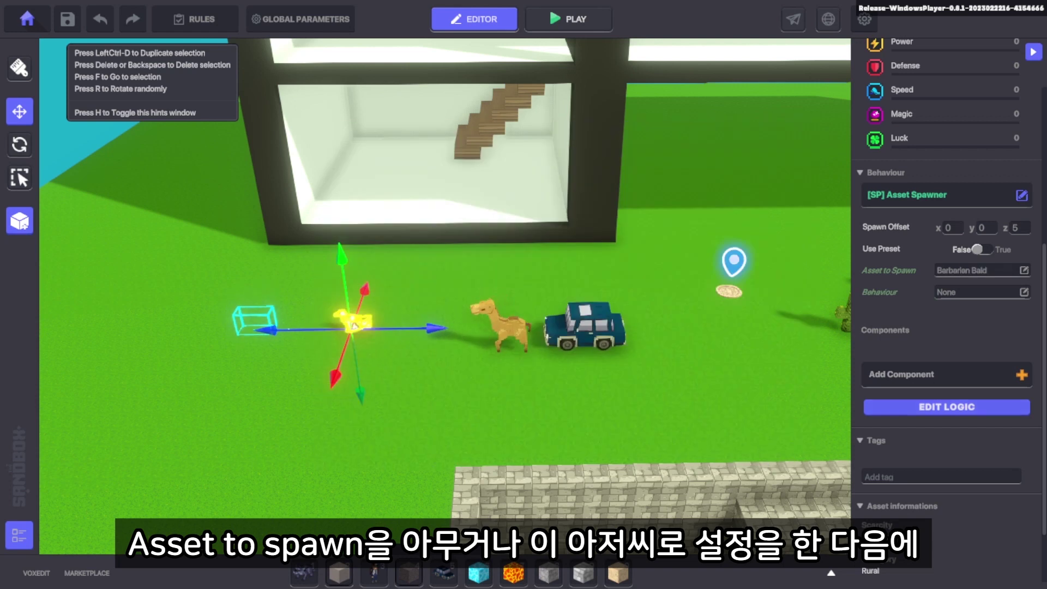
Replace the crane's default Interact, Trigger and Spawn required messages with fly, and add the fly1 tag to the crane.
left_click(947, 407)
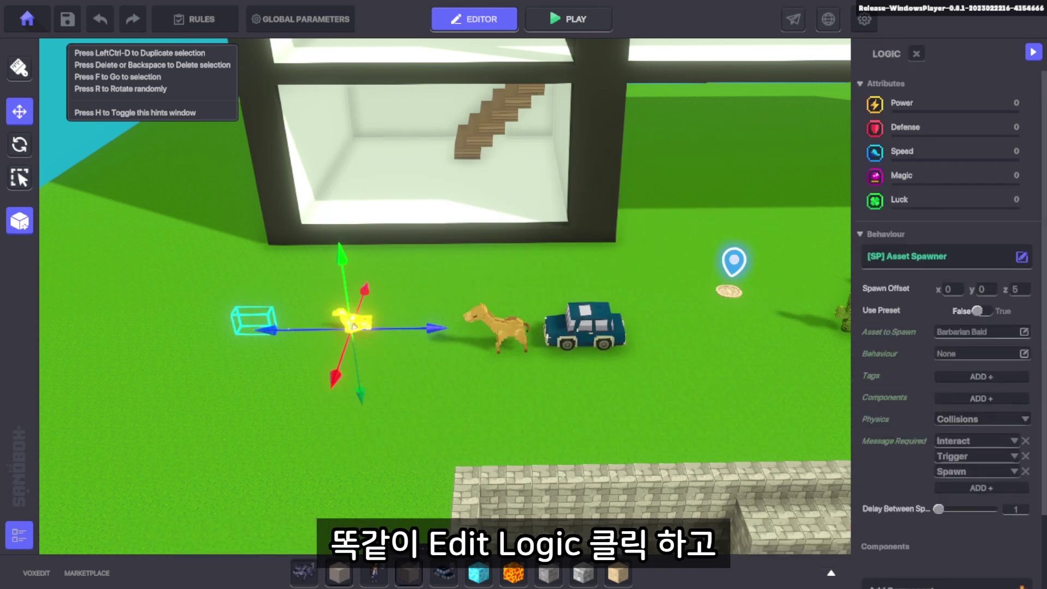
scroll(988, 371, "down", 3)
left_click(1026, 349)
left_click(1026, 364)
left_click(1026, 379)
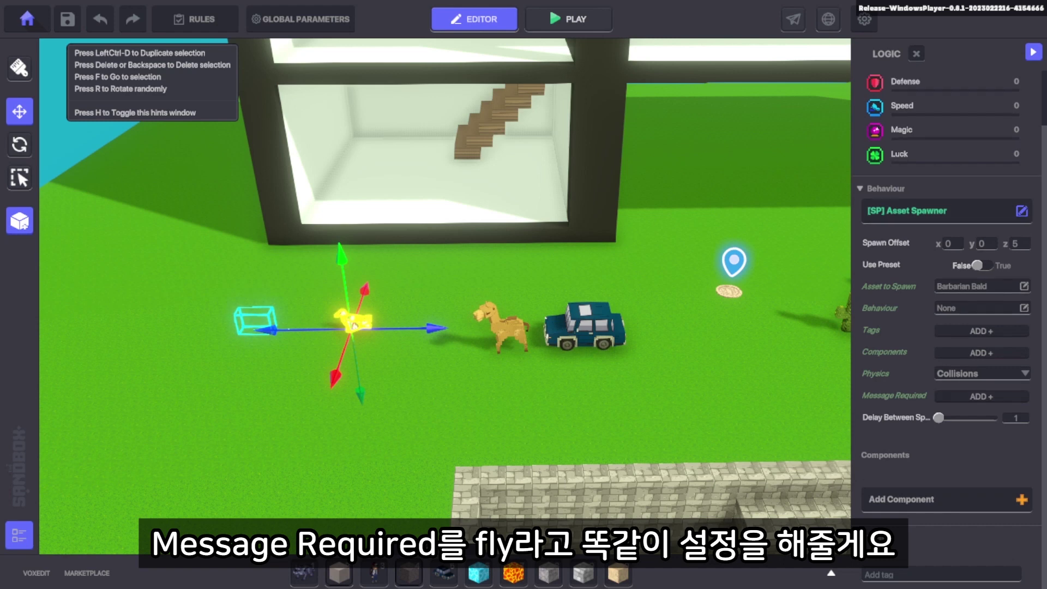
left_click(982, 396)
type("fl")
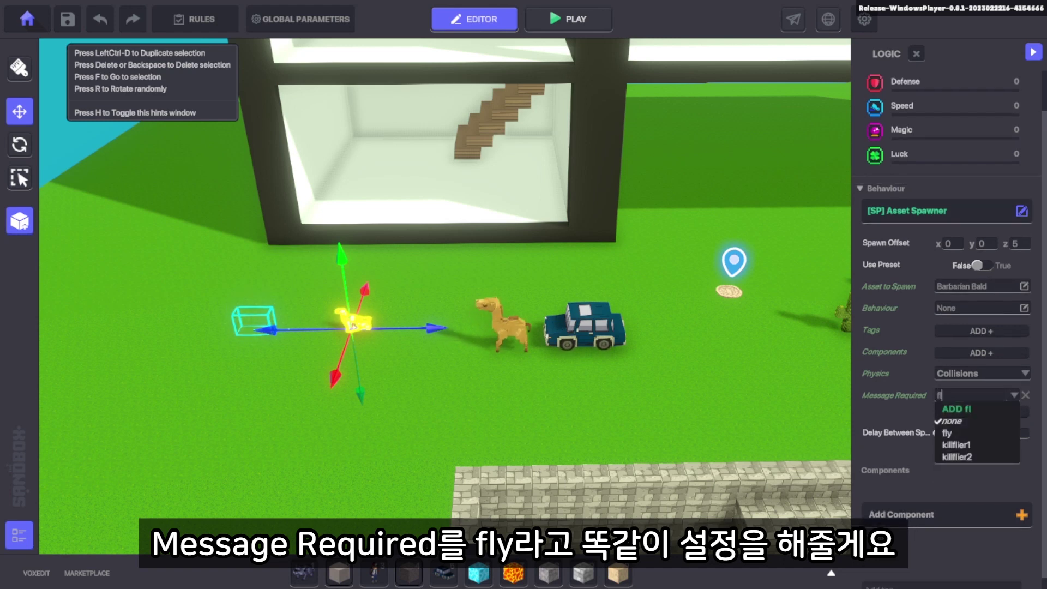
type("y")
key("Return")
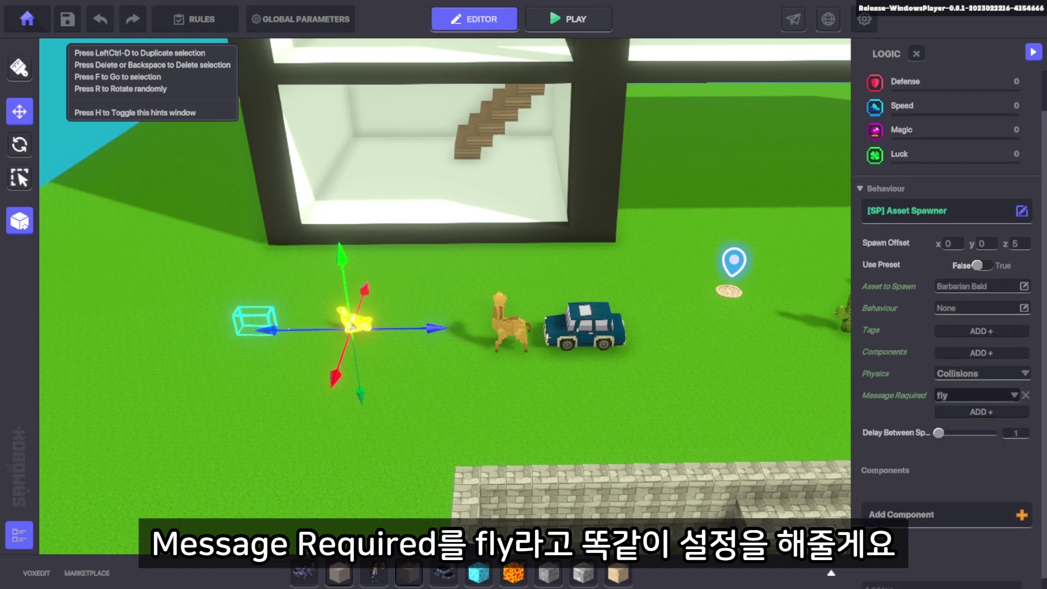
scroll(927, 376, "down", 1)
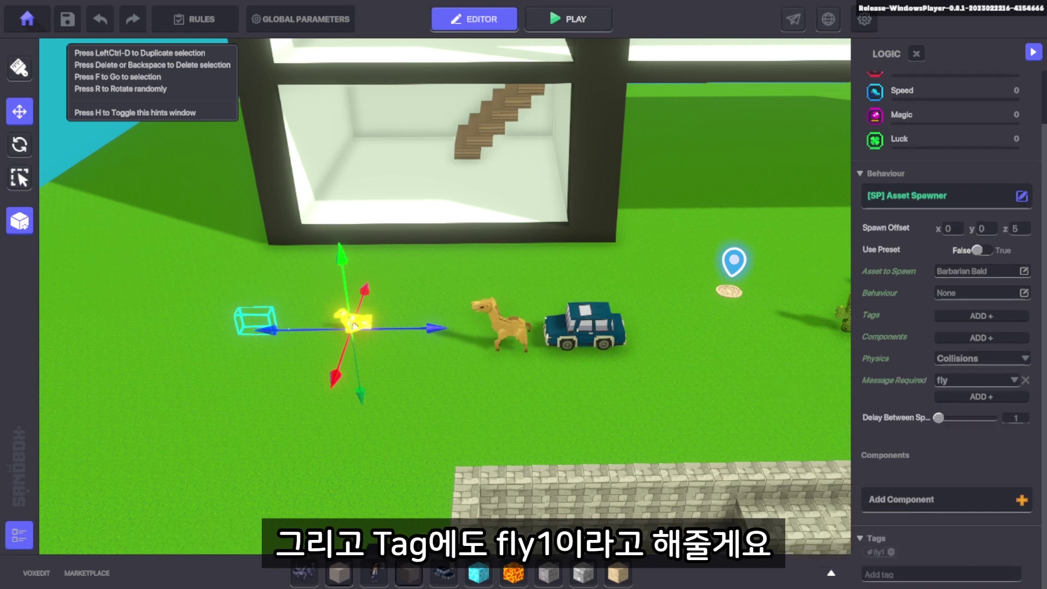
key("Return")
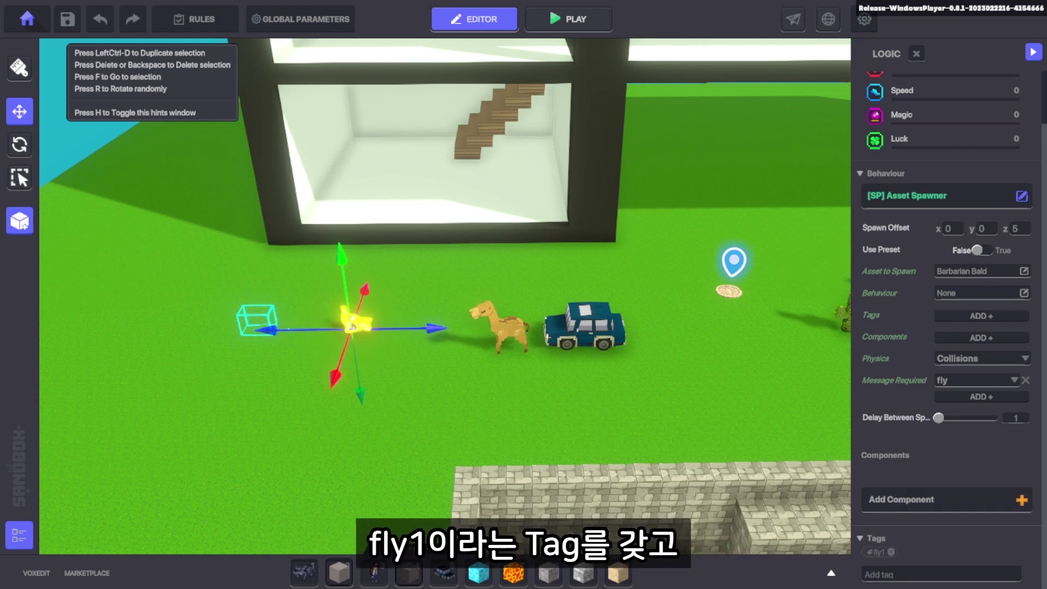
Compare the Blue Car's broadcast range with the positions of the camel and the crane.
middle_click_drag(445, 296, 434, 310)
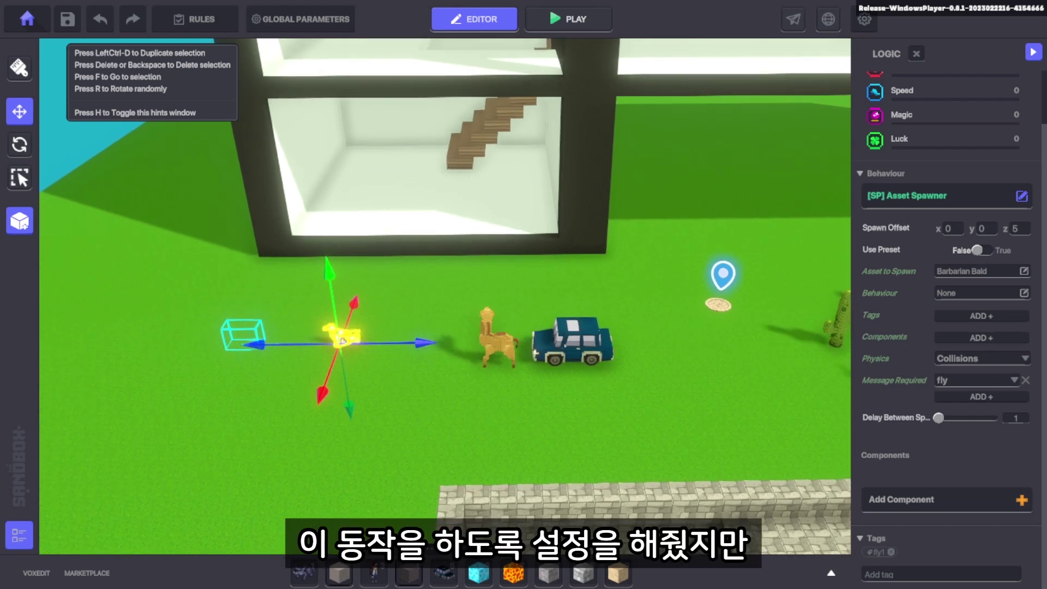
left_click(572, 340)
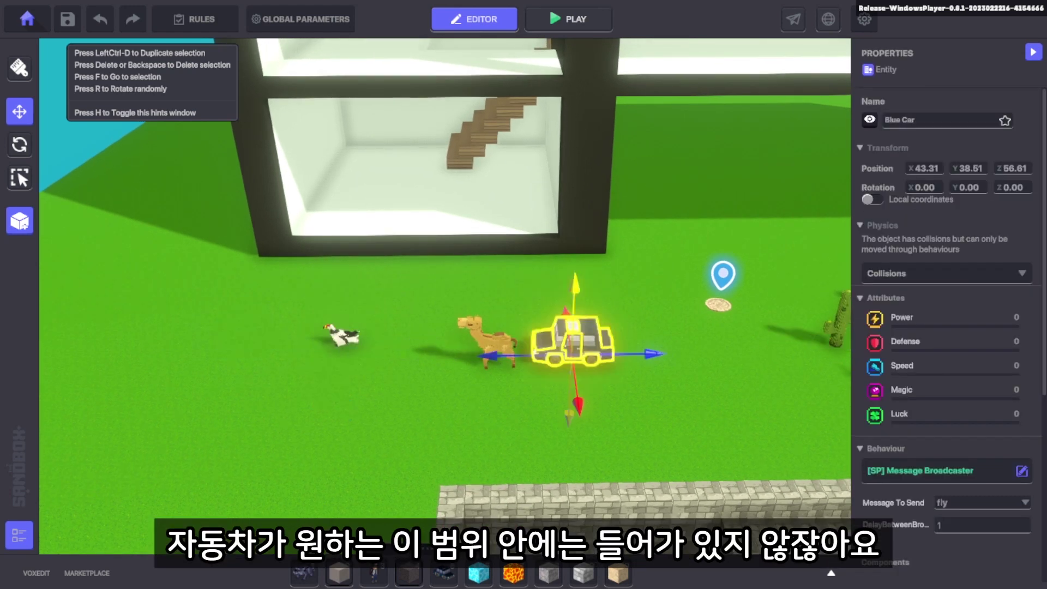
left_click(1022, 471)
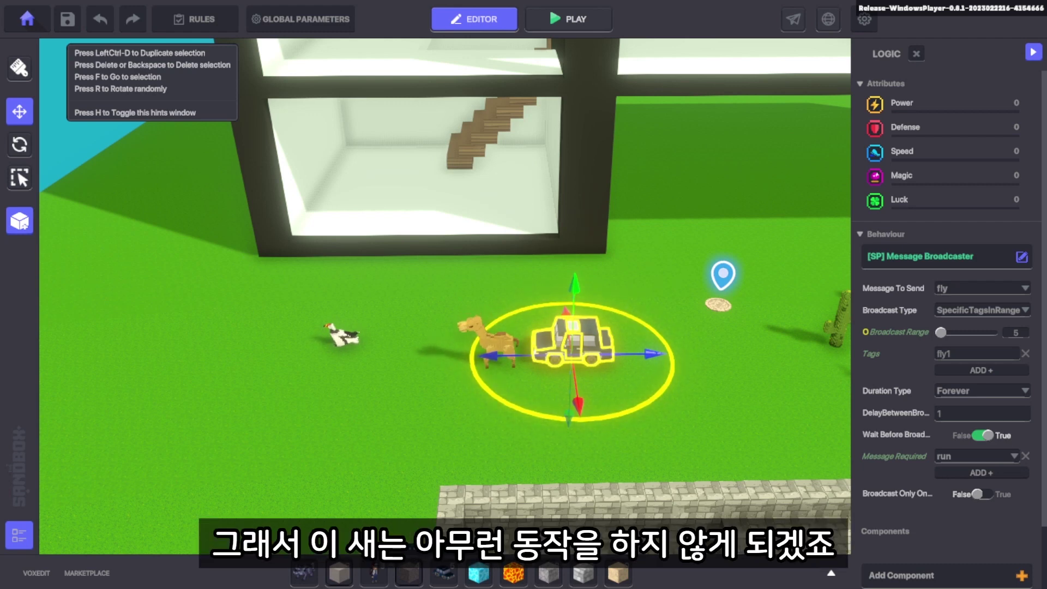
left_click(343, 336)
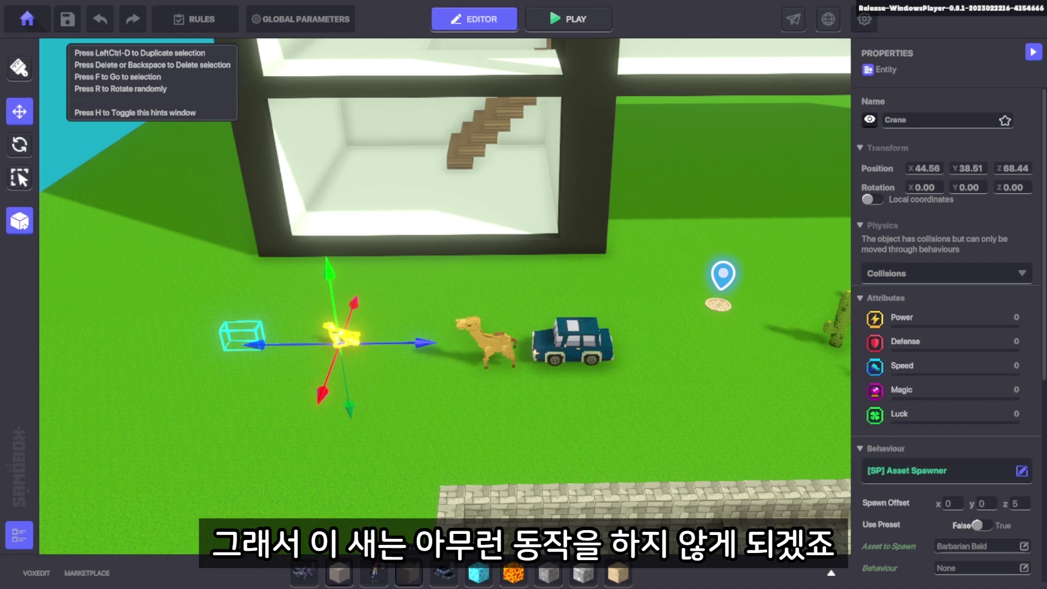
Save and play-test the experience, running to the large cactus and back to the Blue Car to compare the camel's and crane's reactions.
key("ctrl+s")
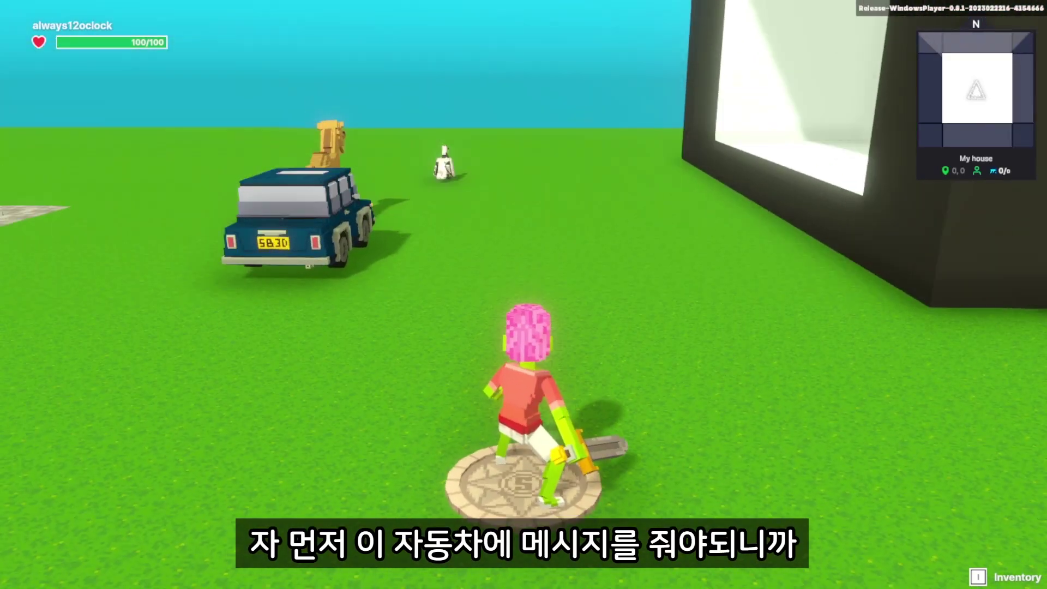
key("w")
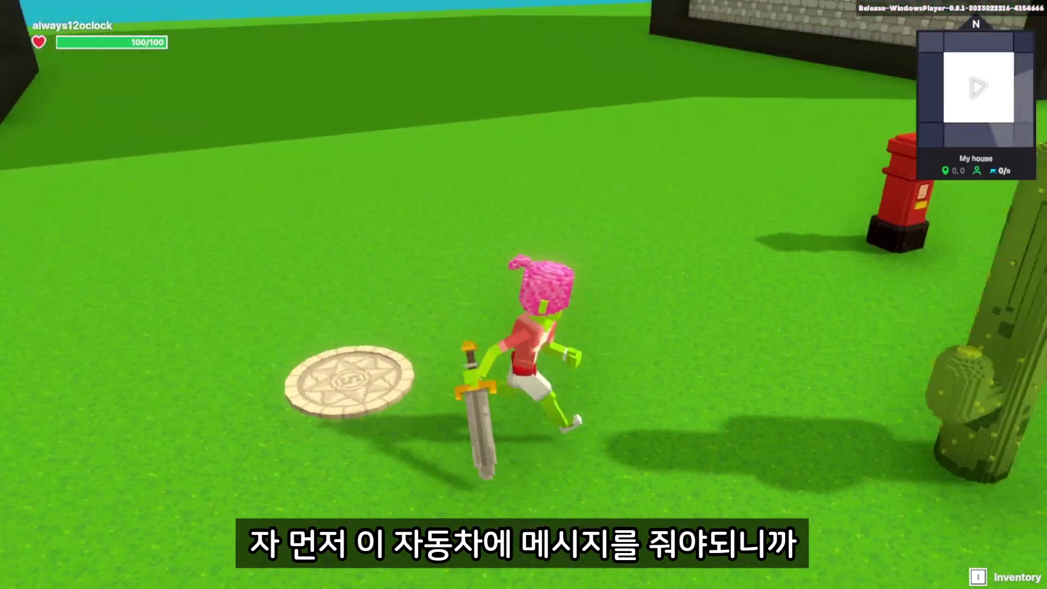
key("s")
key("w")
scroll(523, 295, "down", 3)
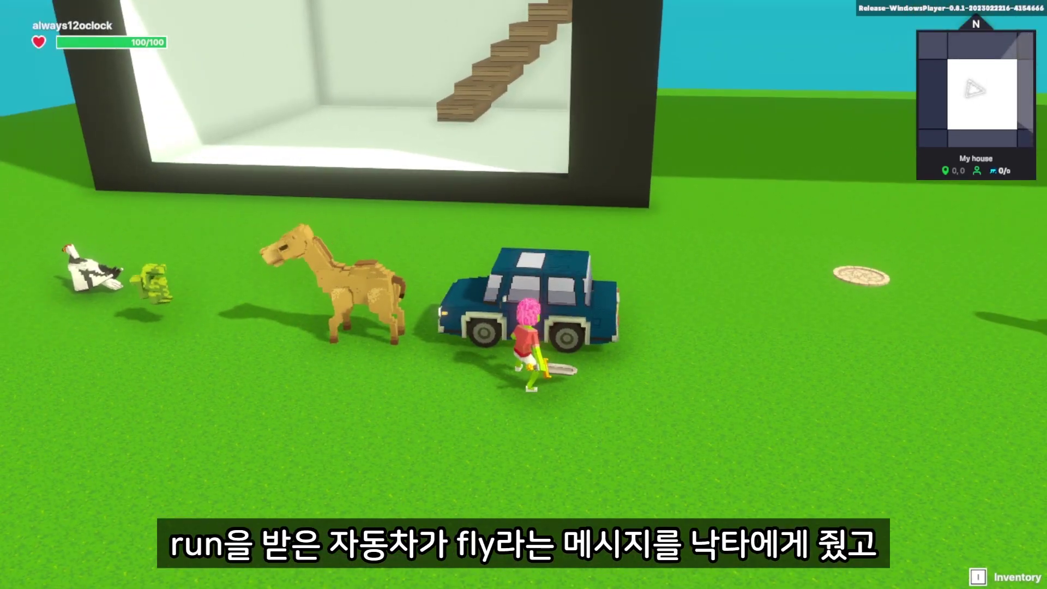
key("a")
key("w")
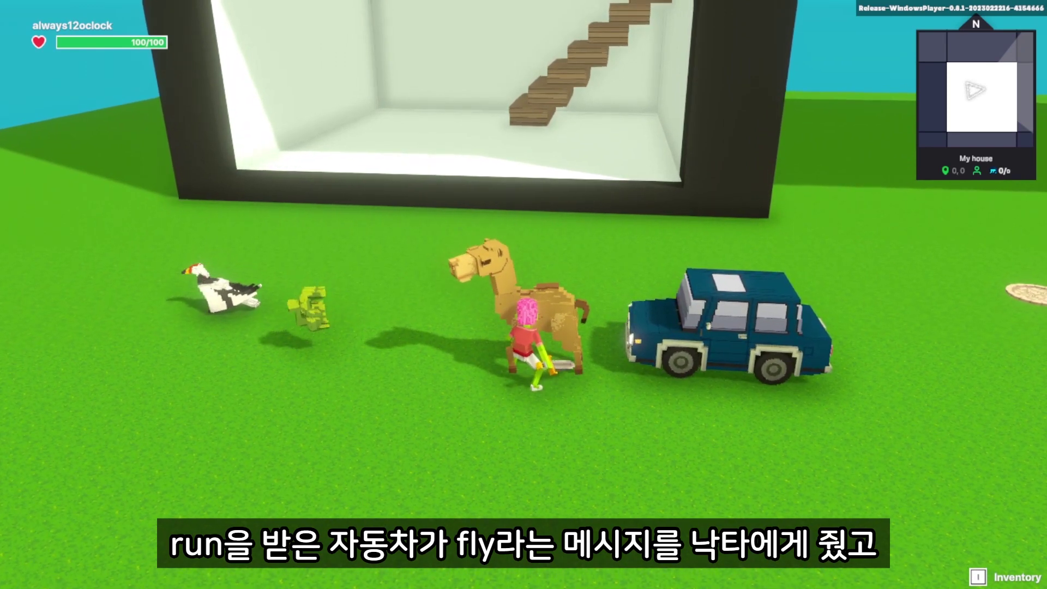
Walk from the camel past the spawned creature to the crane to check whether the crane spawned anything, and return to the editor.
key("a")
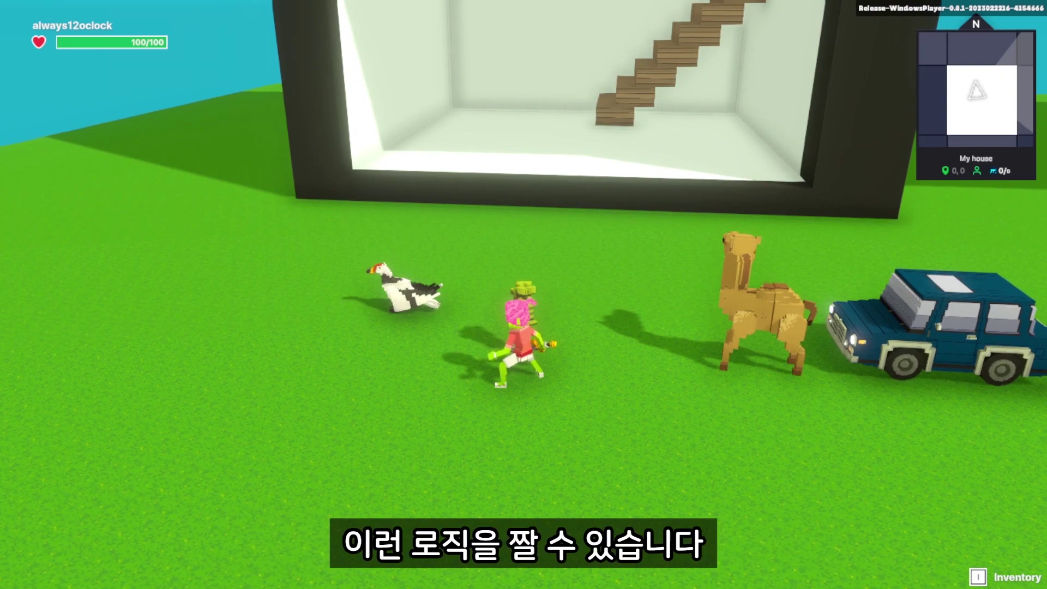
key("d")
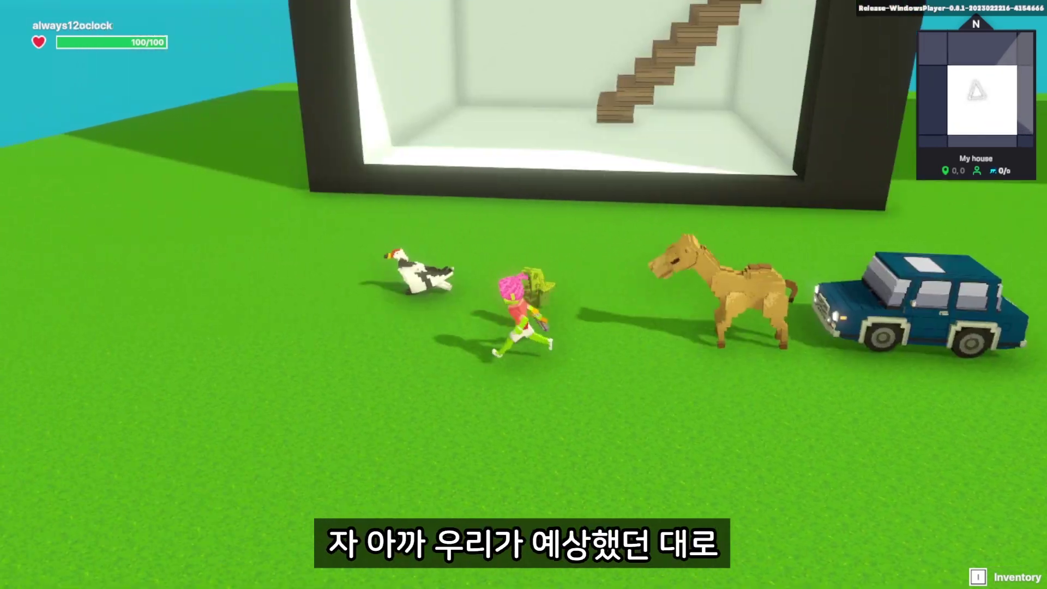
key("a")
key("w")
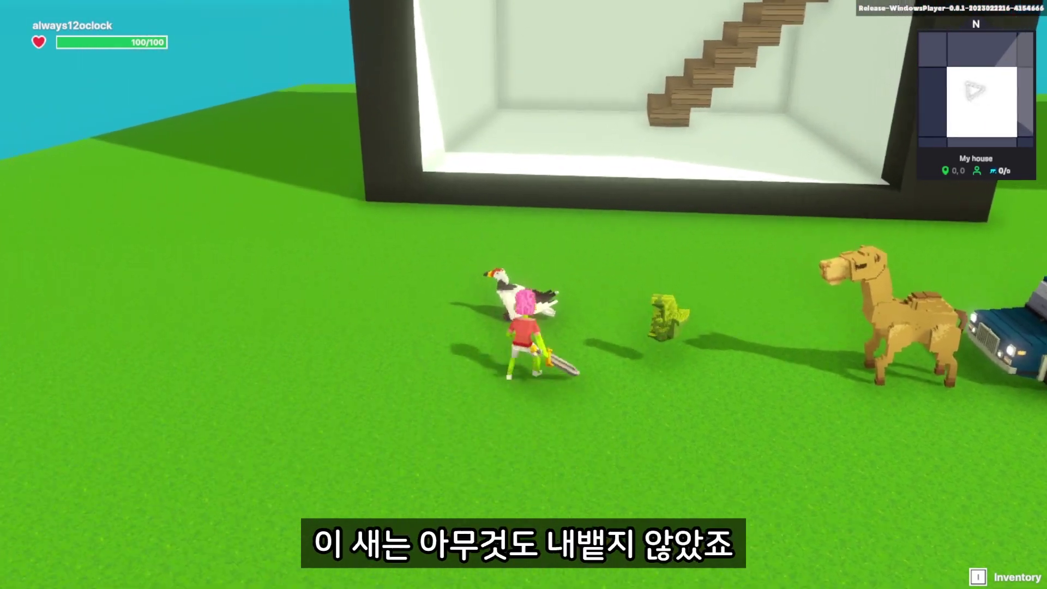
key("w")
key("a")
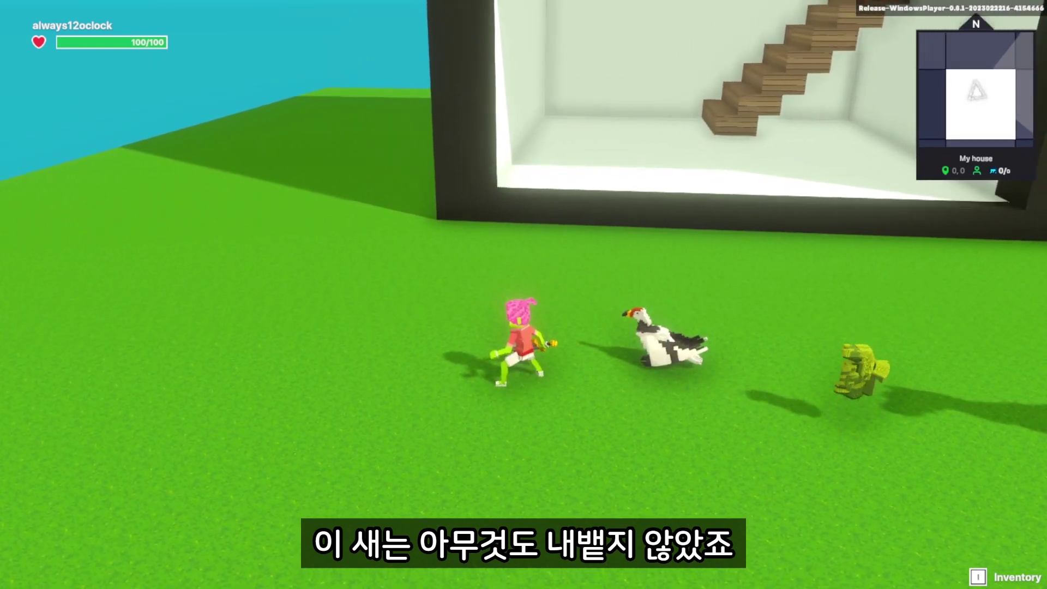
key("d")
key("s")
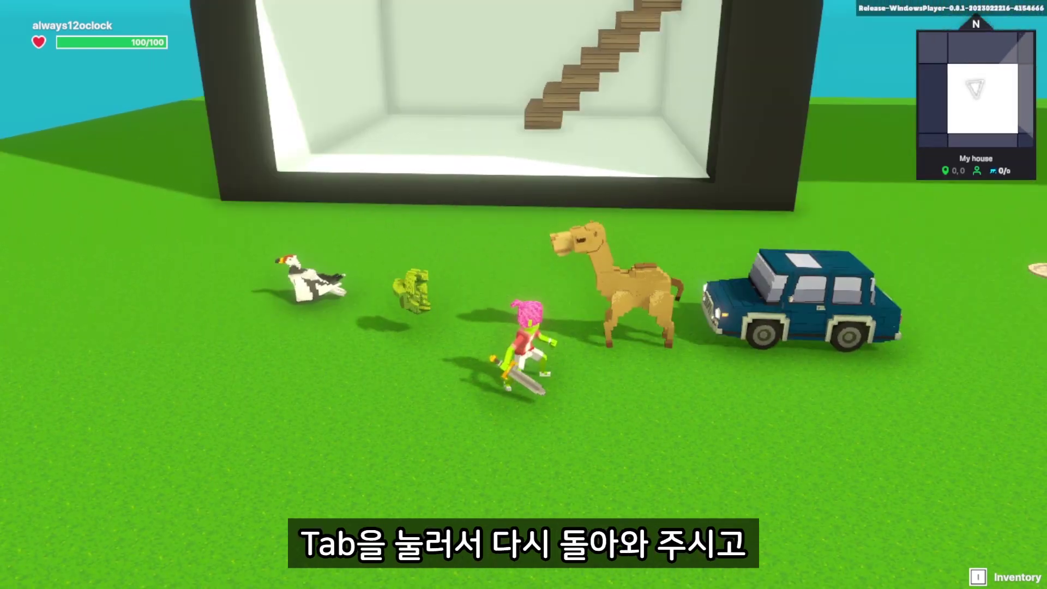
key("Tab")
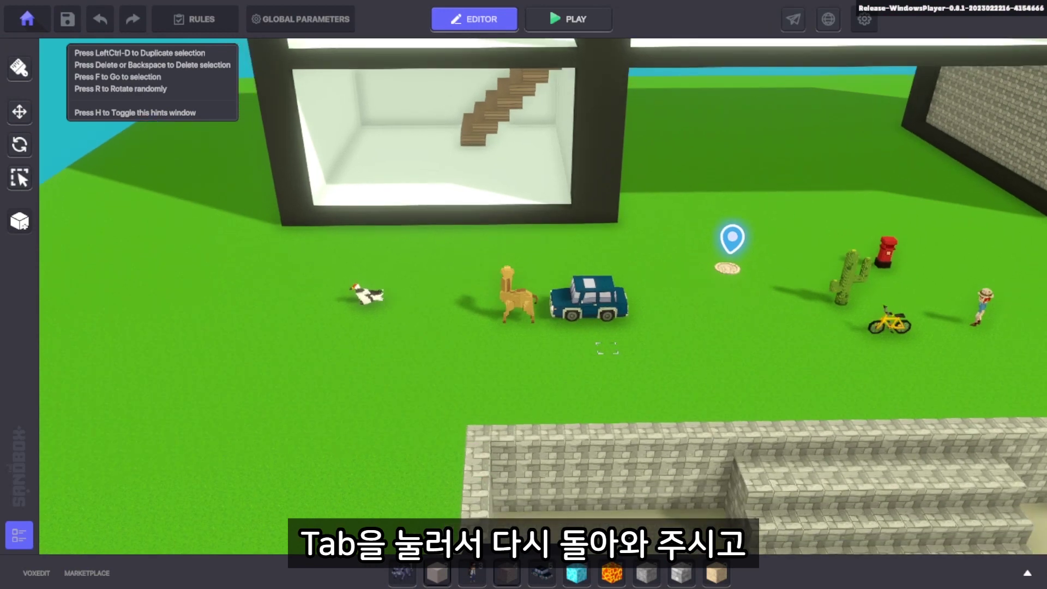
Move the crane beside the Blue Car within its broadcast range and play-test by running to the large cactus.
left_click(307, 283)
left_click_drag(321, 286, 623, 279)
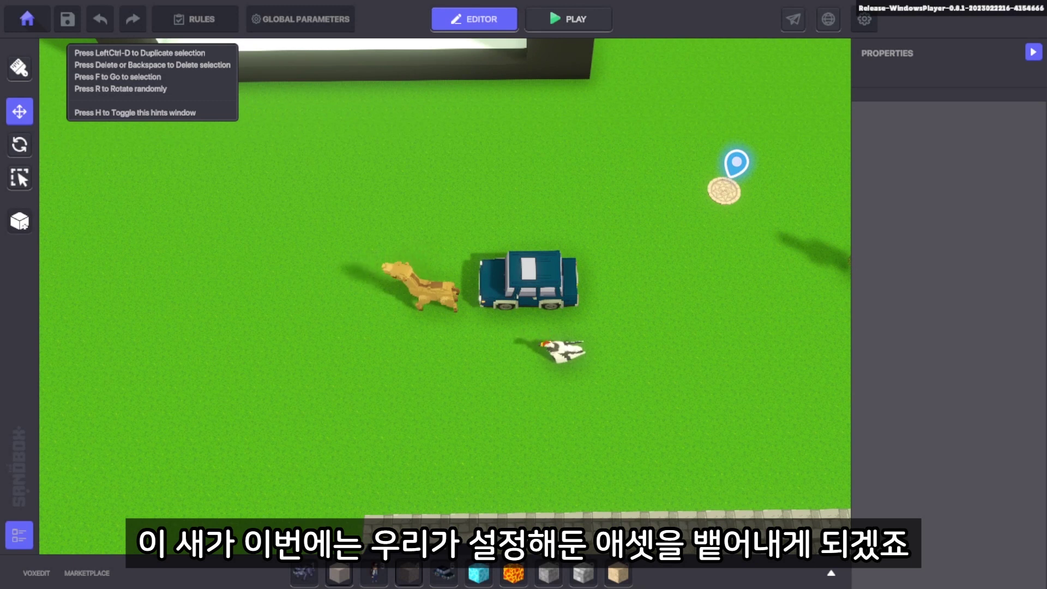
left_click(569, 19)
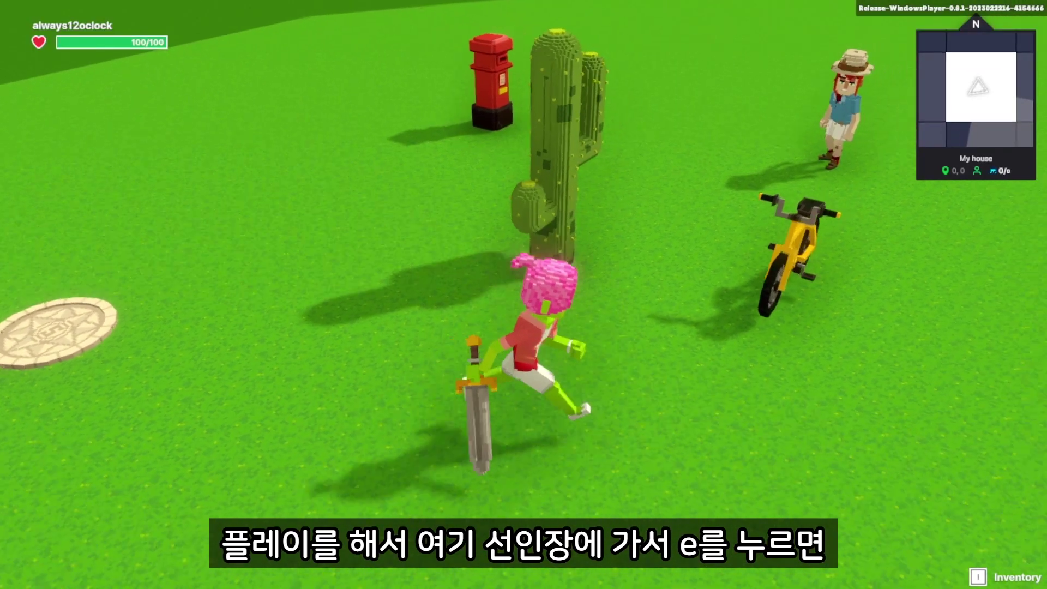
key("w")
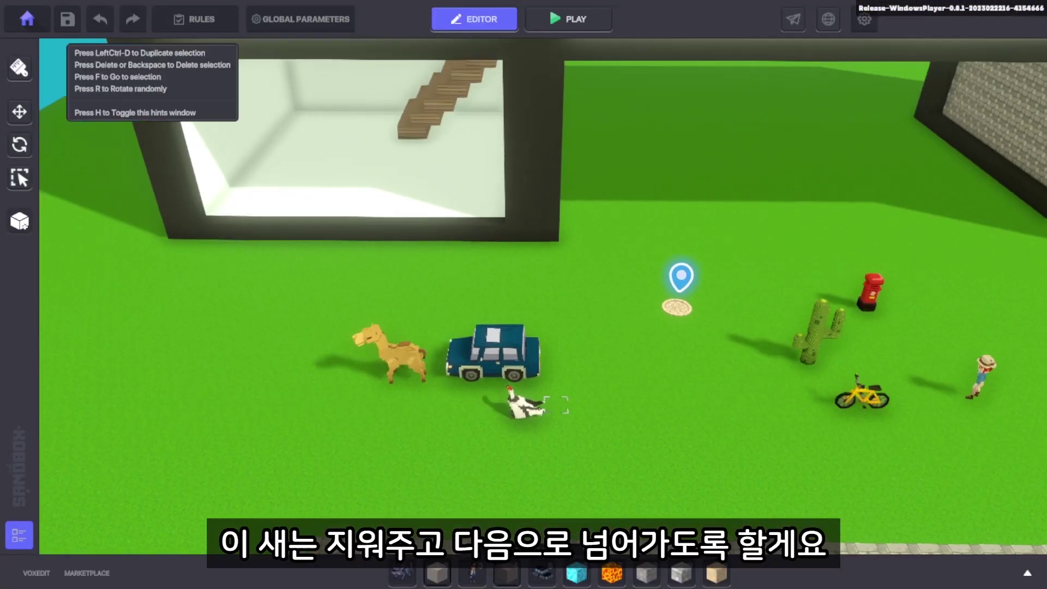
Delete the crane and place a Bench on the grass in front of the camel and Blue Car.
left_click(518, 404)
key("Delete")
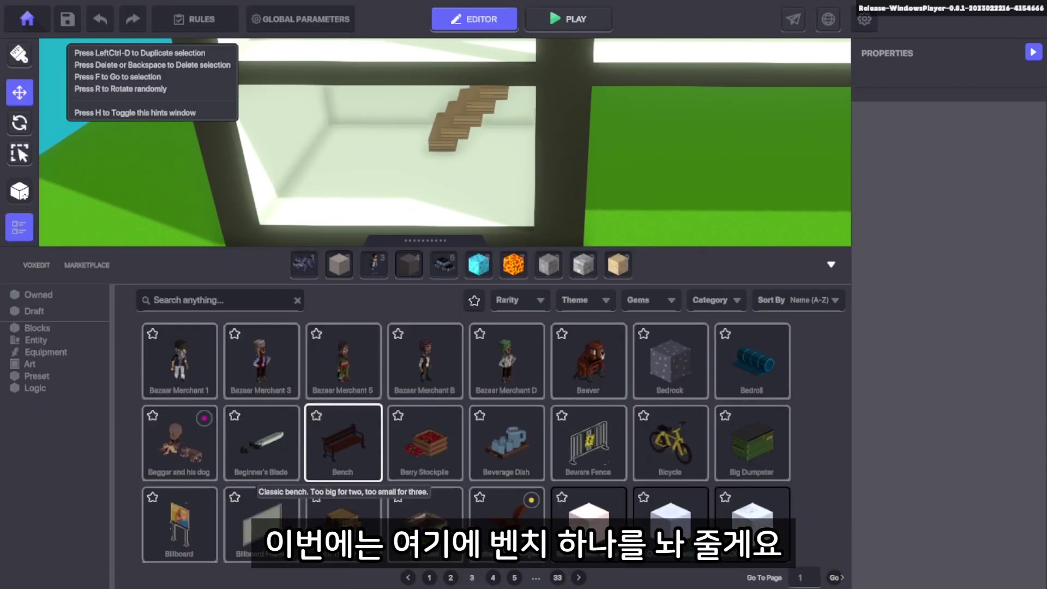
left_click(342, 445)
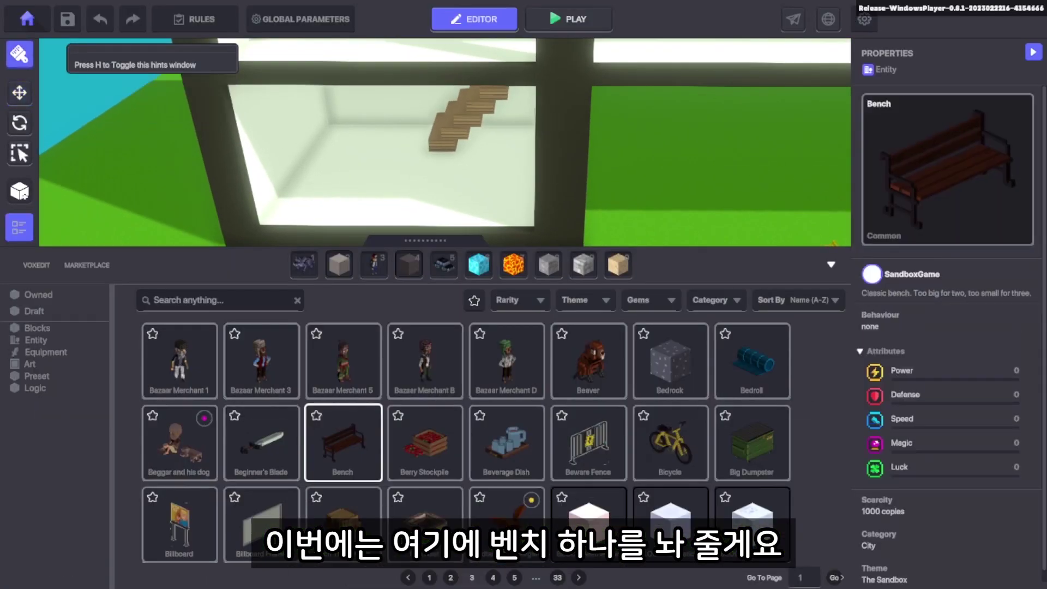
left_click(478, 432)
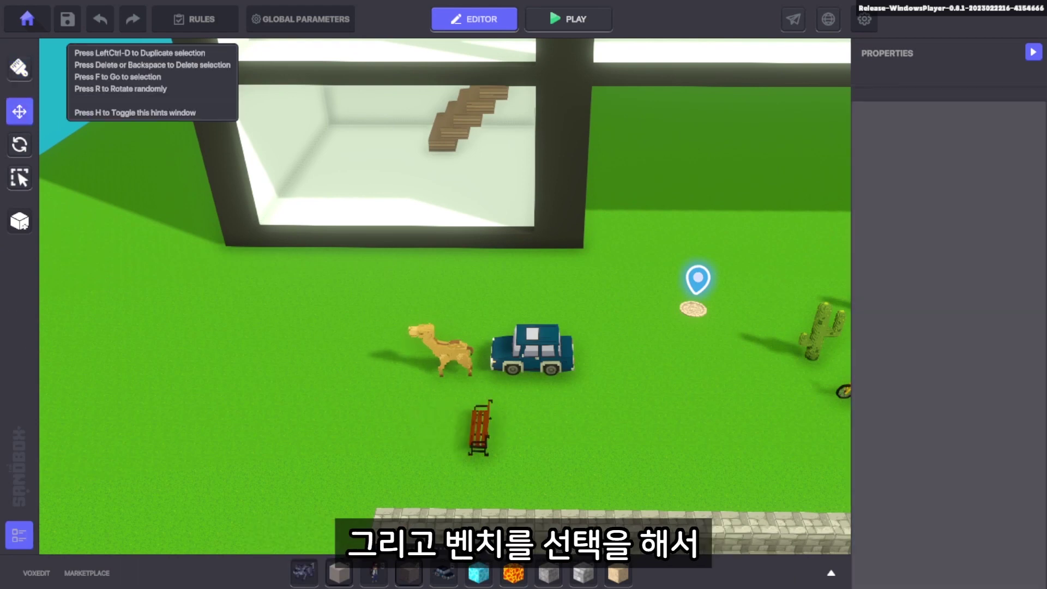
Assign the [SP] Replace Asset behaviour to the bench.
left_click(480, 431)
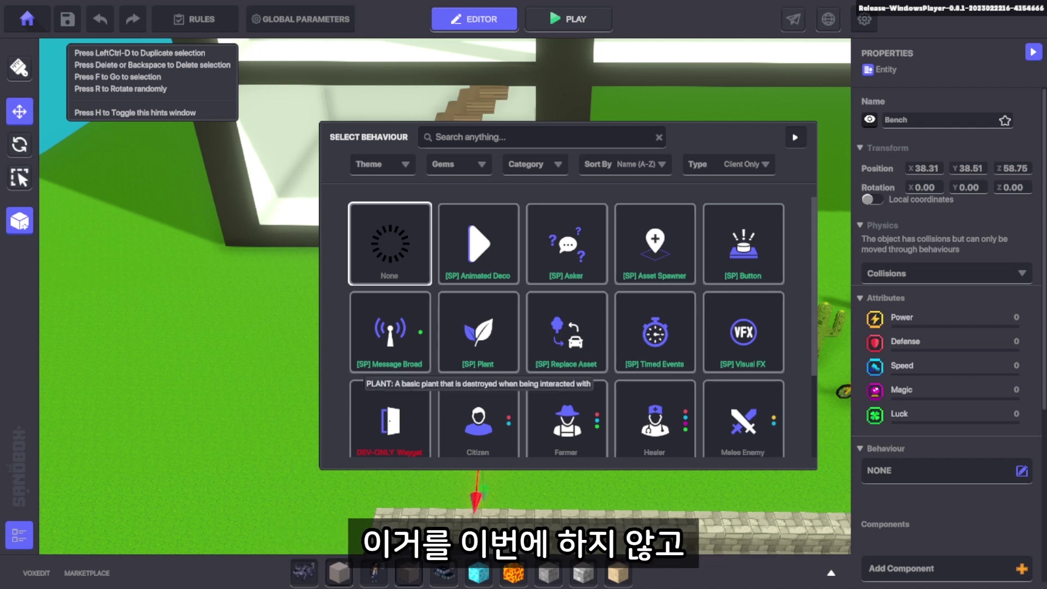
scroll(479, 332, "down", 1)
scroll(478, 376, "up", 1)
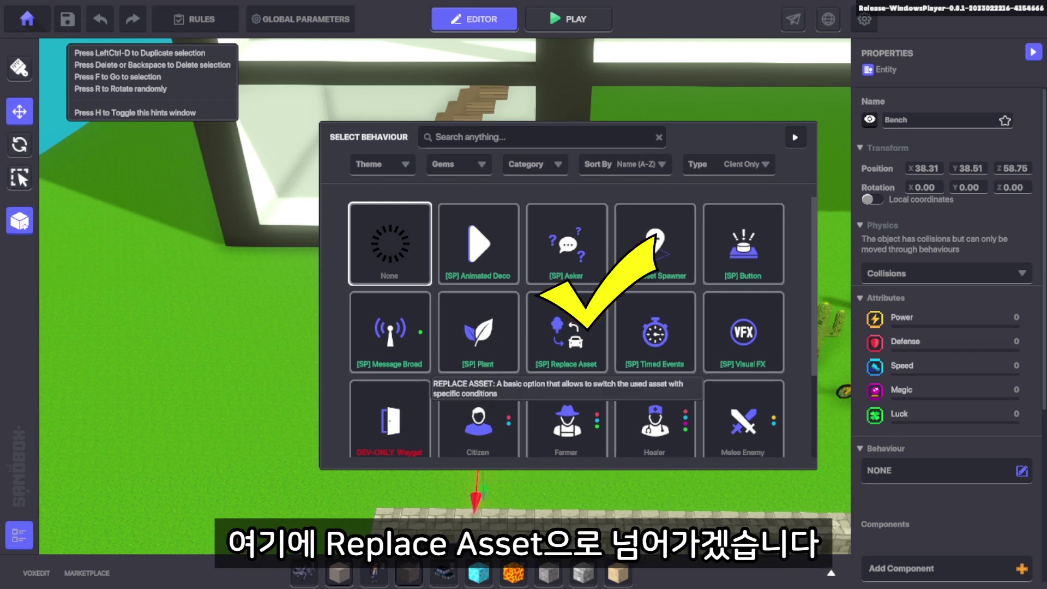
left_click(567, 332)
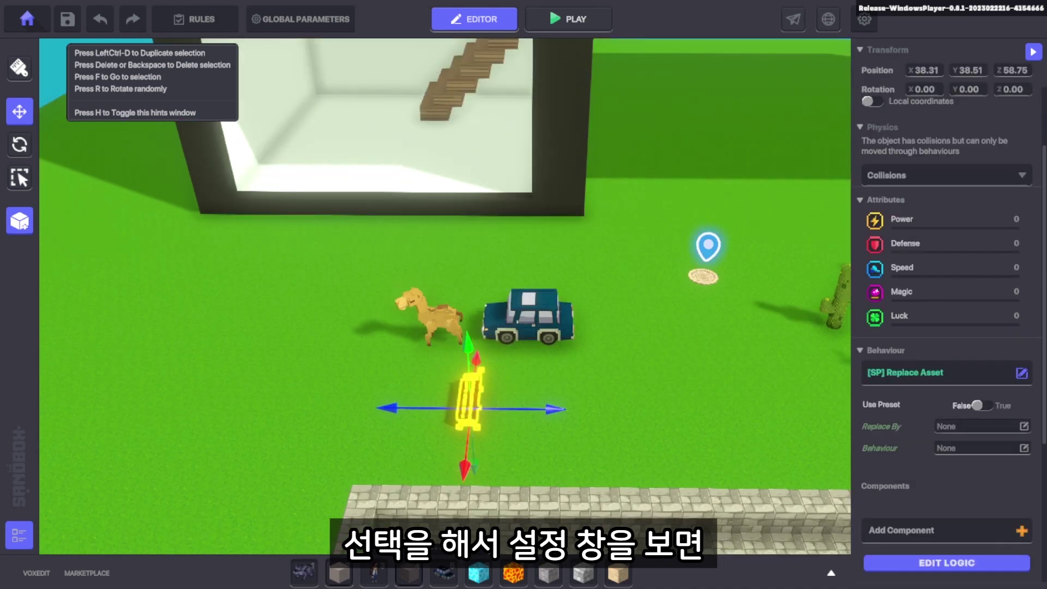
middle_click_drag(468, 408, 597, 356)
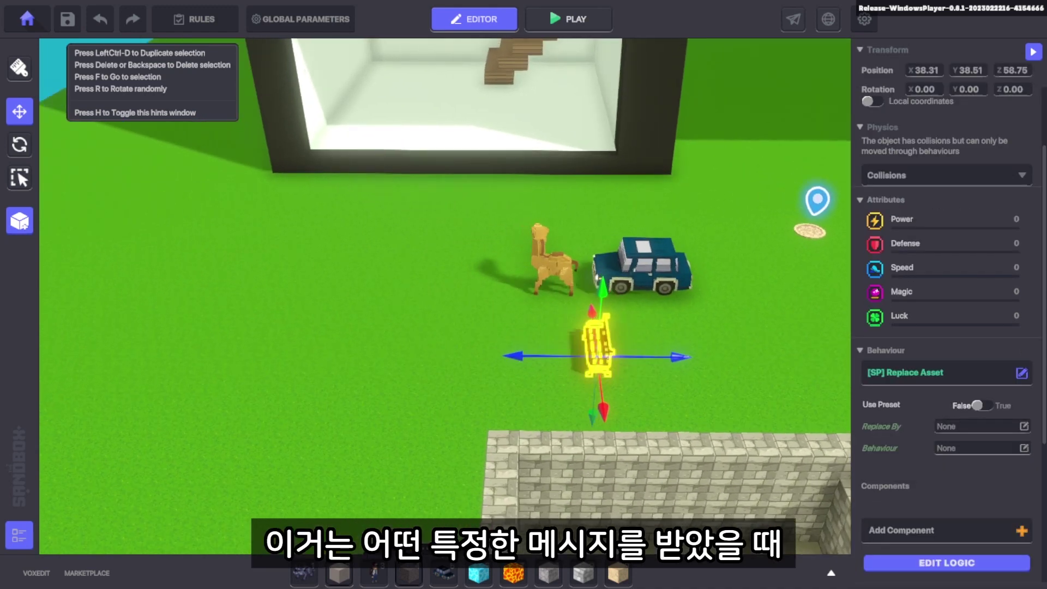
key("Escape")
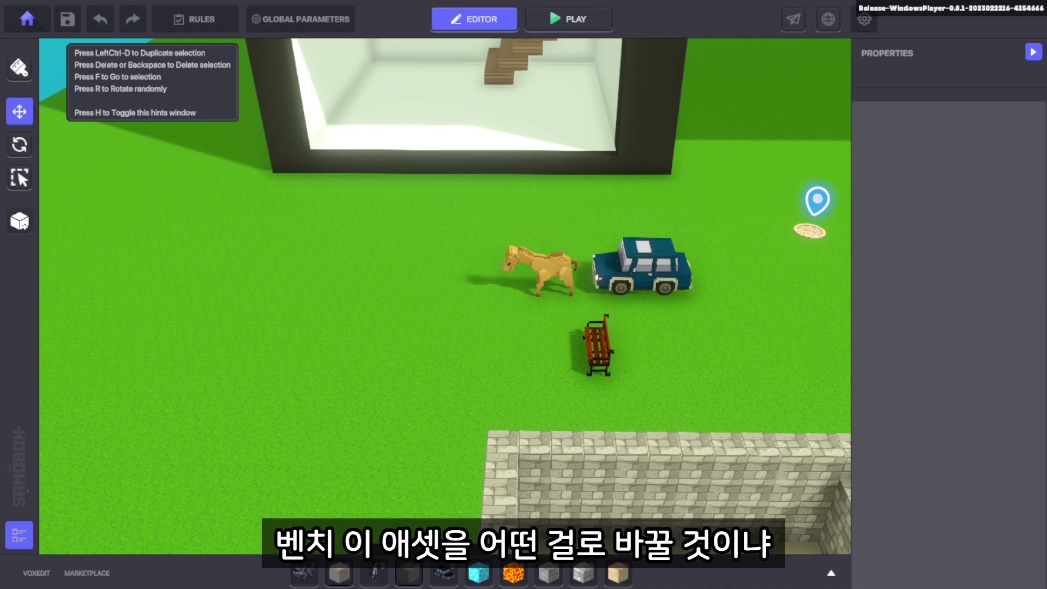
Choose VR station as the bench's Replace By asset.
left_click(598, 349)
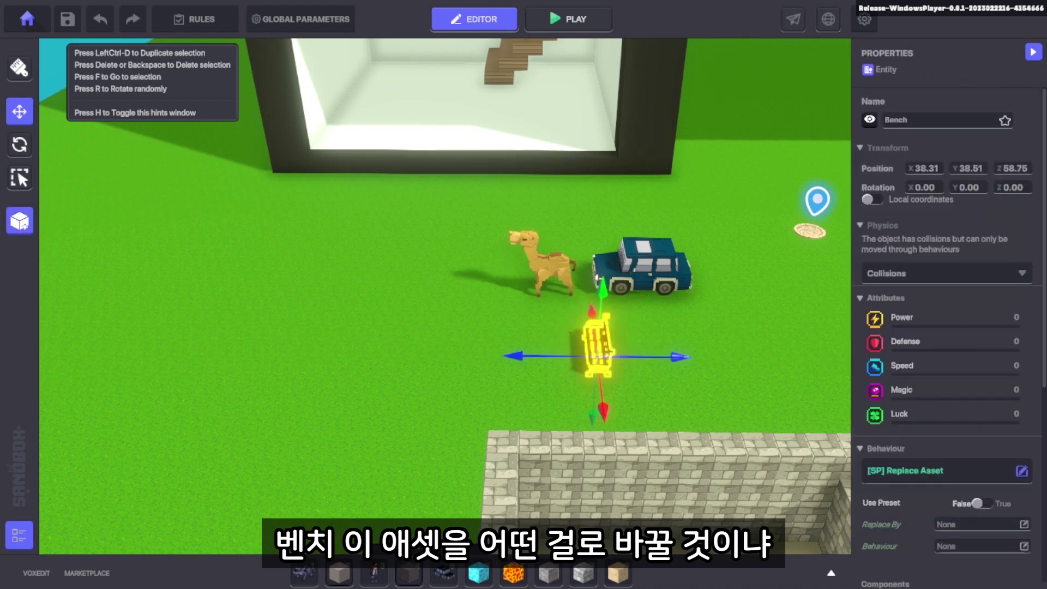
scroll(947, 328, "down", 3)
middle_click_drag(598, 356, 531, 369)
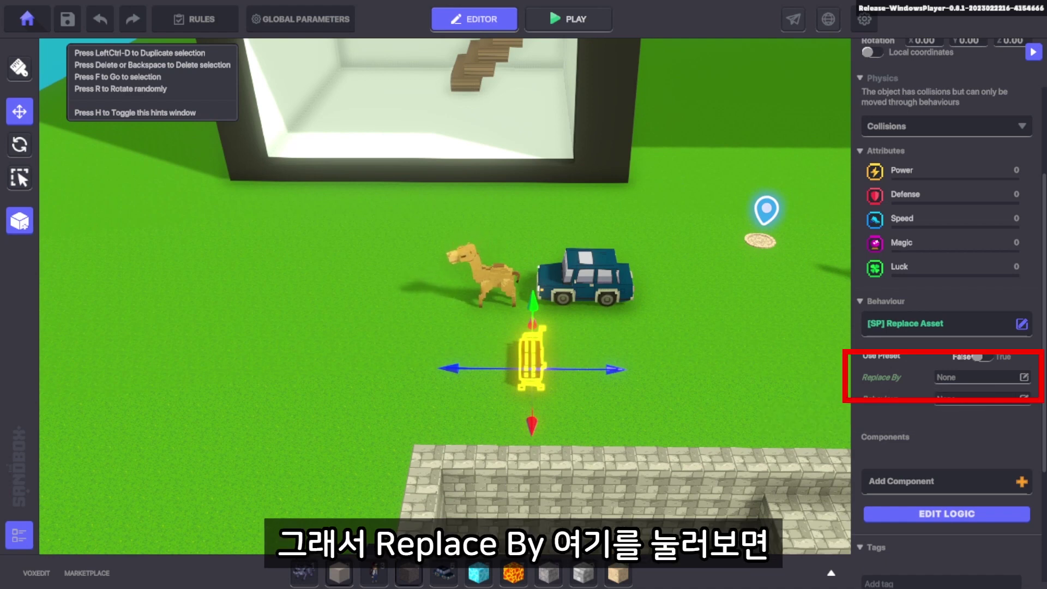
left_click(1024, 377)
left_click(536, 422)
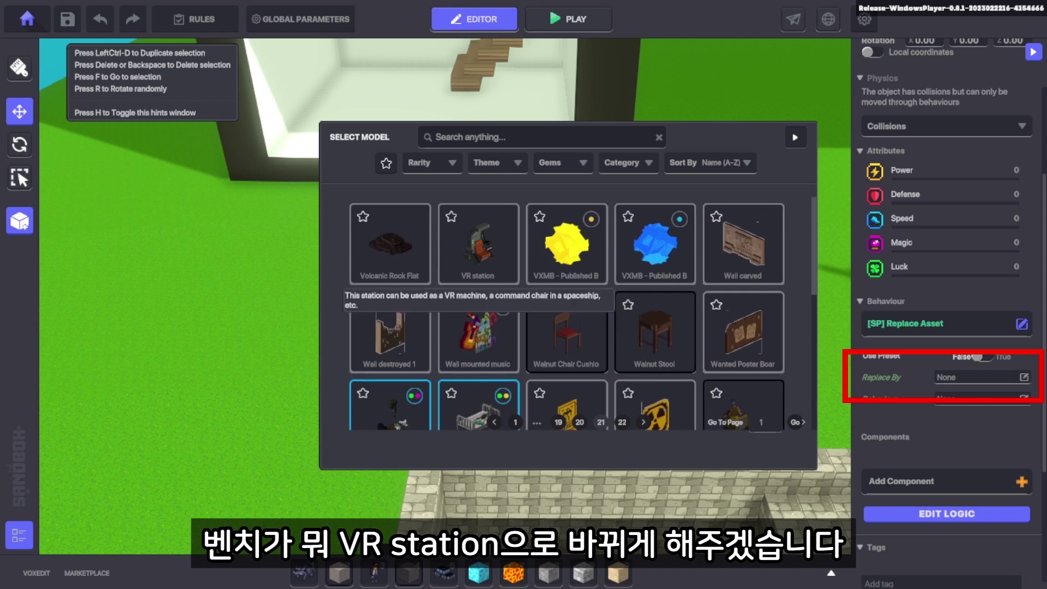
left_click(478, 253)
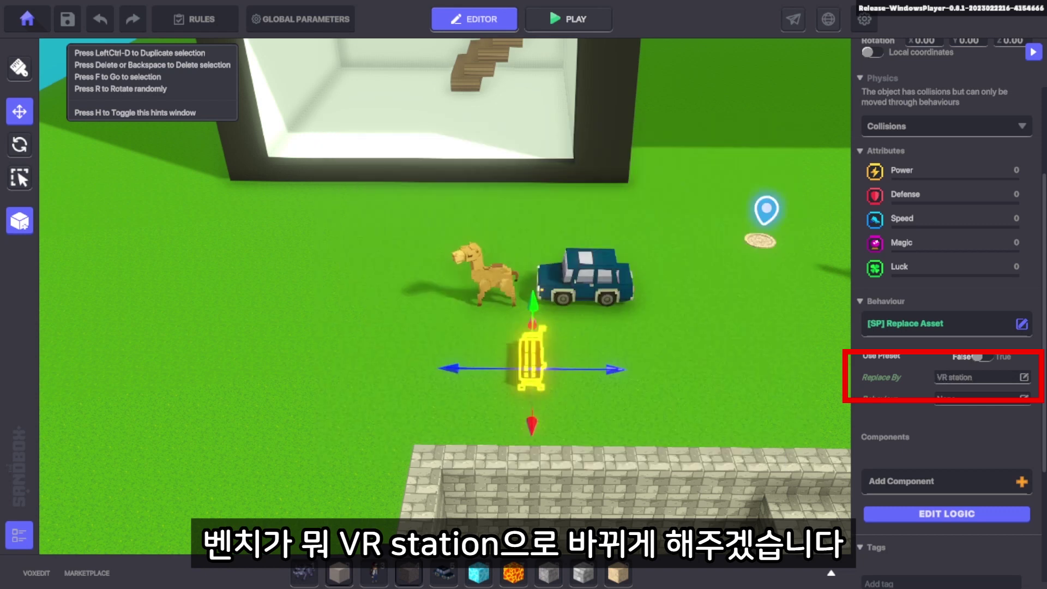
scroll(523, 327, "down", 1)
middle_click_drag(523, 327, 487, 311)
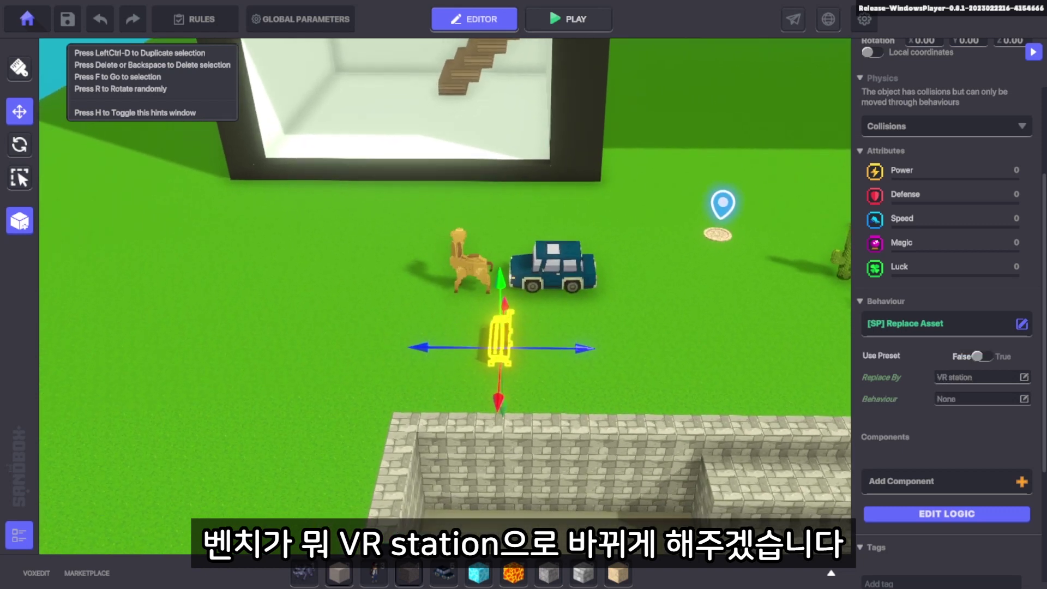
Open the bench's logic and review the behaviours available for its replacement asset without choosing one.
left_click(947, 513)
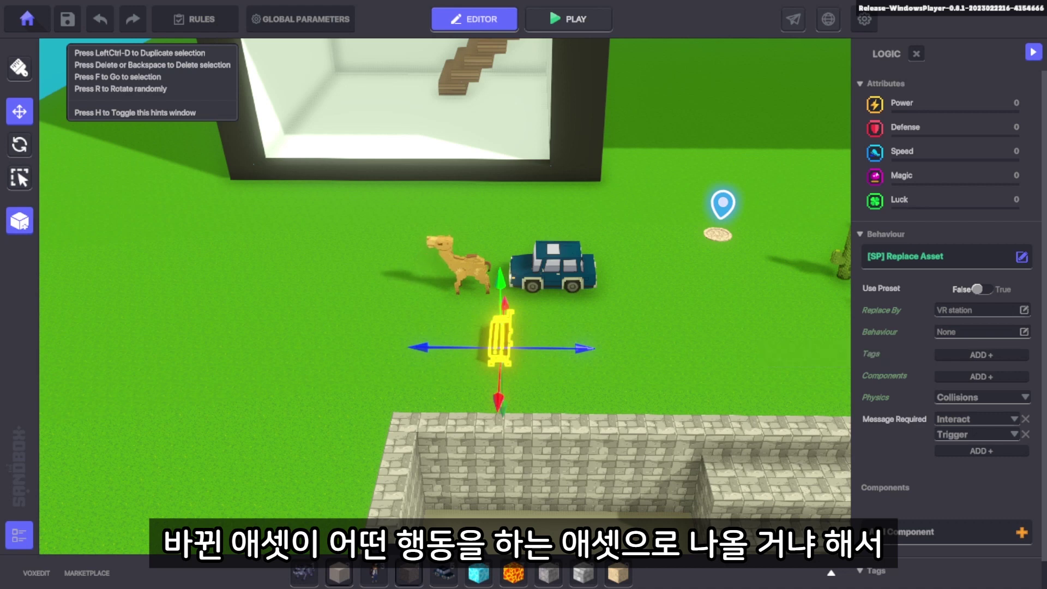
left_click(981, 331)
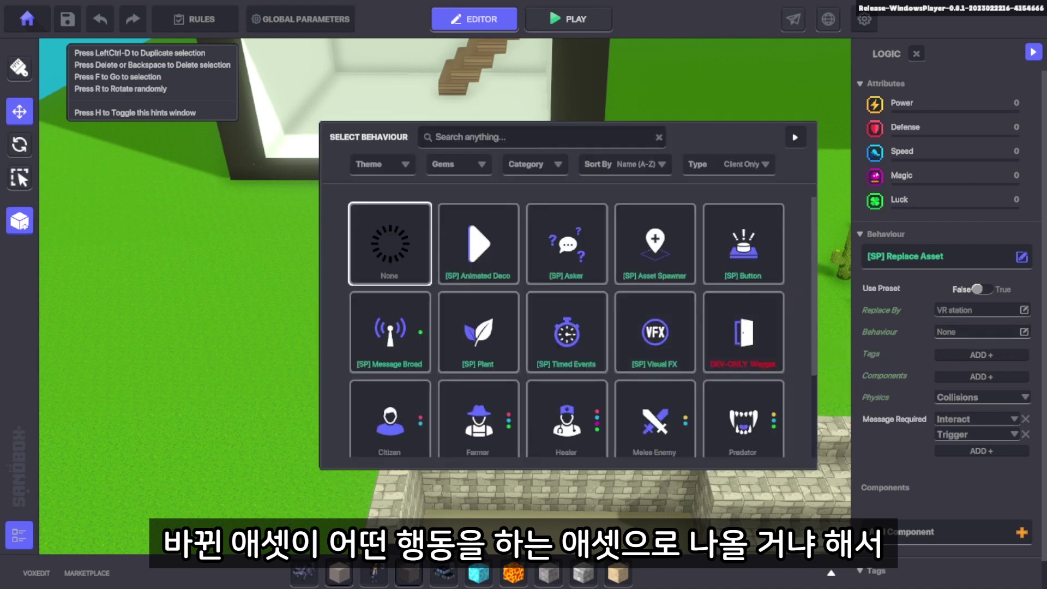
scroll(567, 333, "down", 2)
key("Escape")
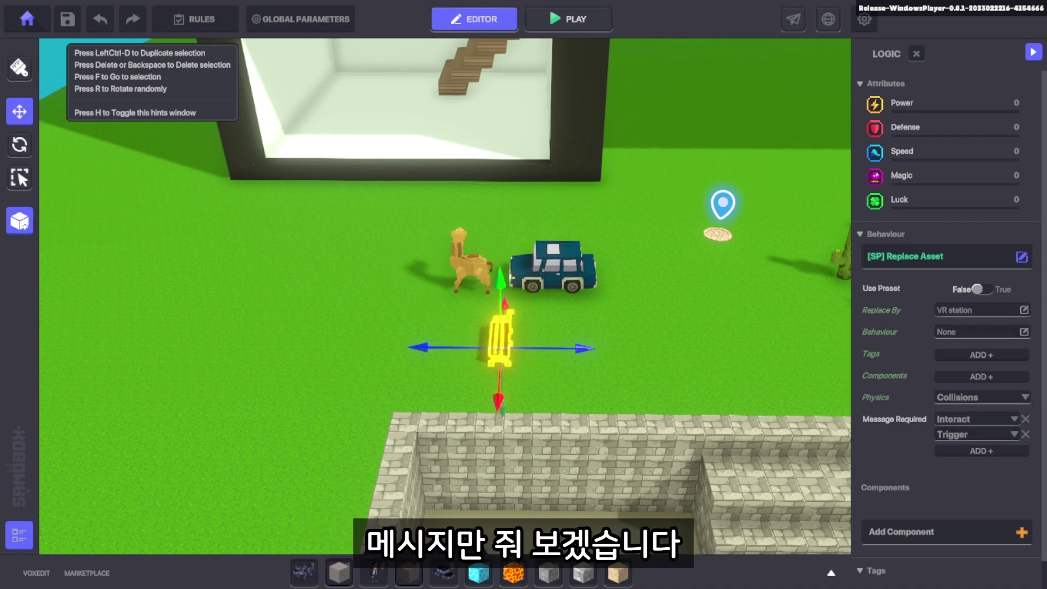
middle_click_drag(515, 347, 539, 365)
middle_click_drag(524, 406, 542, 411)
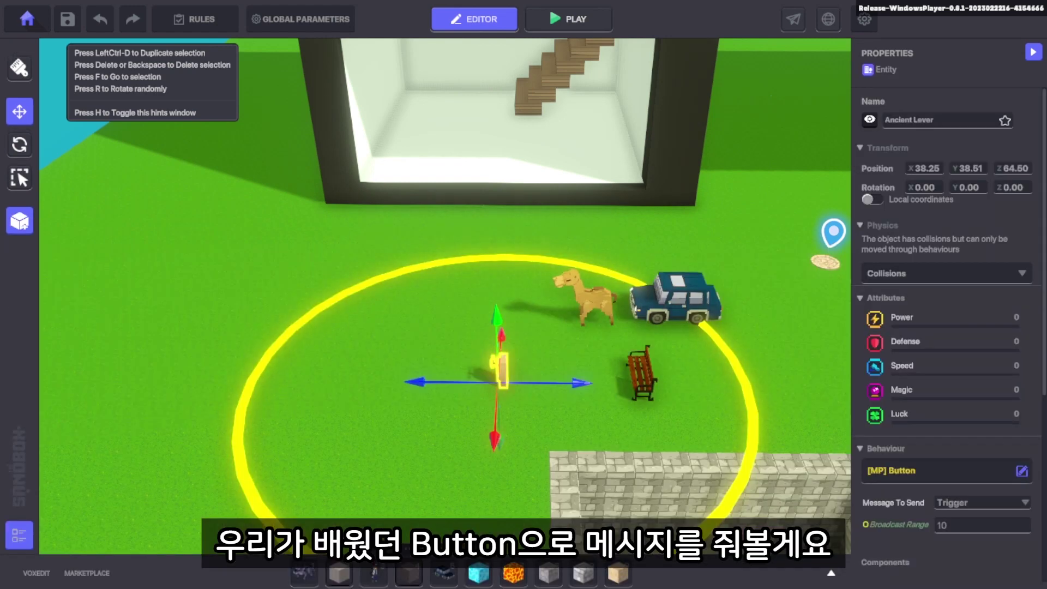
Give the Ancient Lever beside the bench the [SP] Button behaviour and set its Message To Send to change.
scroll(947, 272, "down", 5)
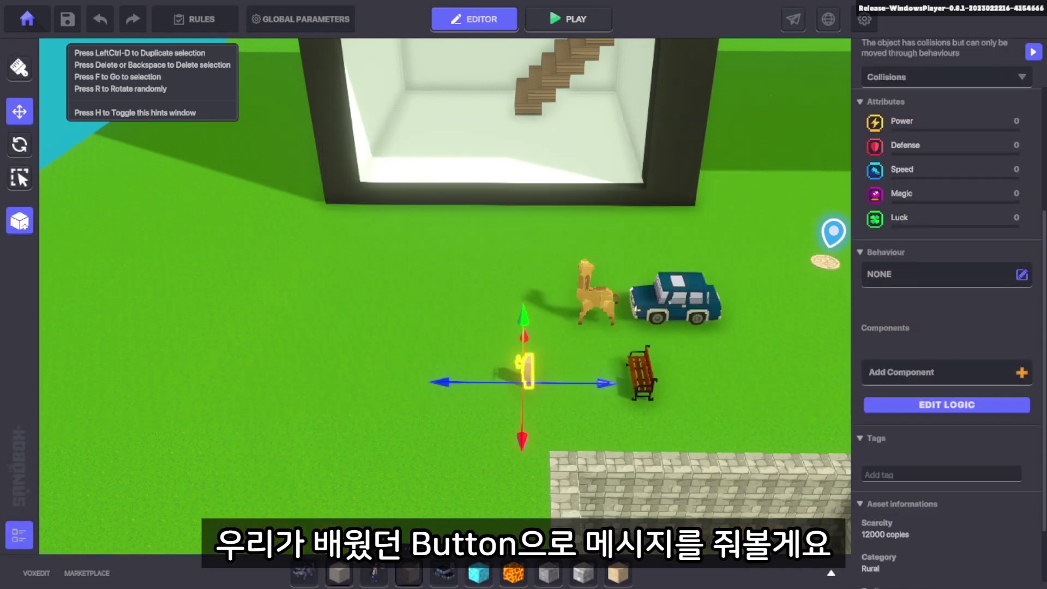
left_click(1021, 372)
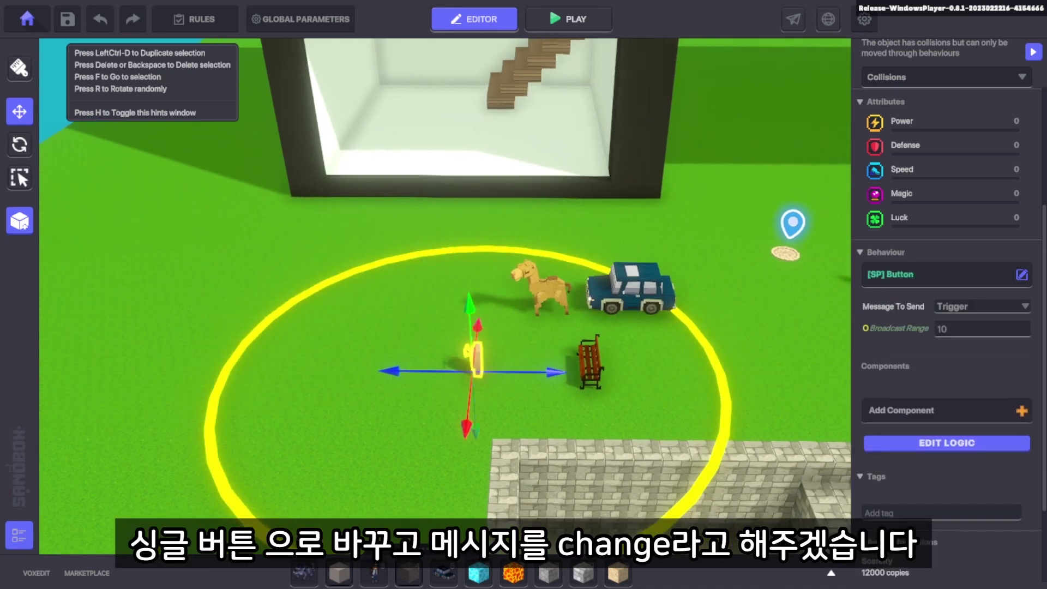
left_click(982, 306)
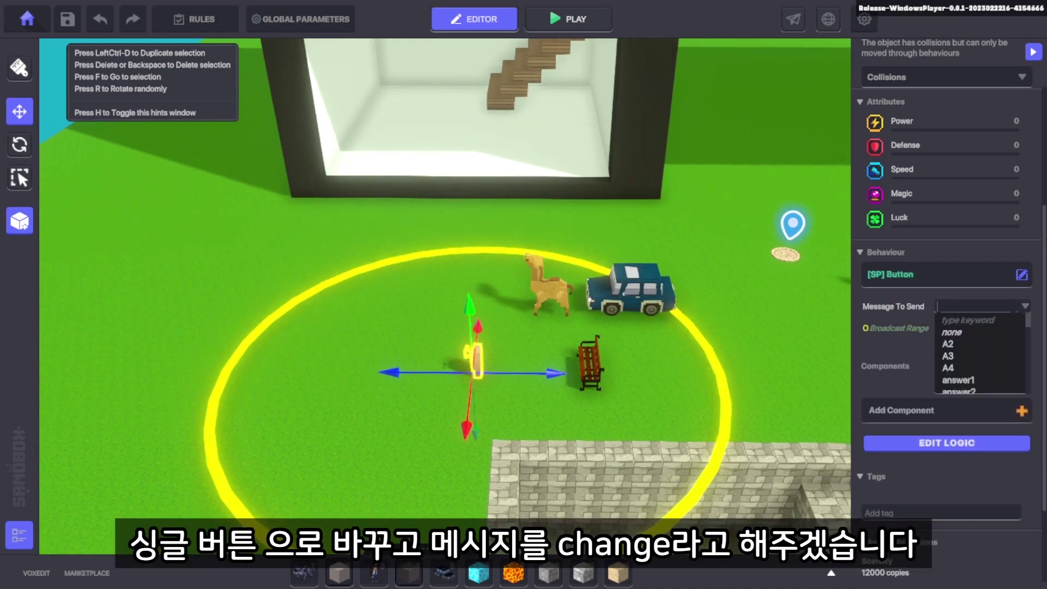
type("change")
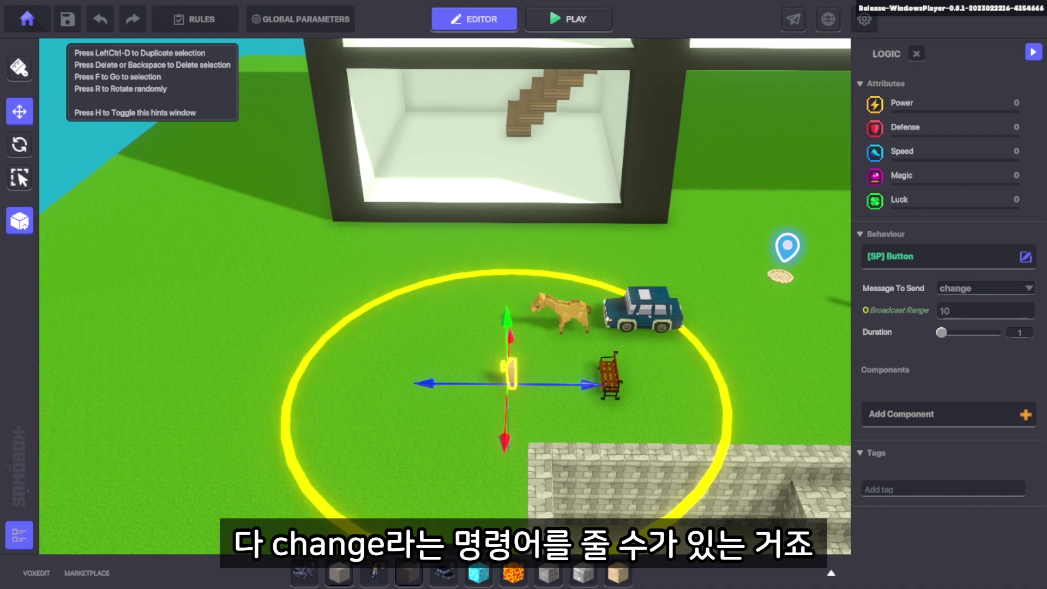
Add change to the Message Required list in the bench's Replace Asset logic.
key("d")
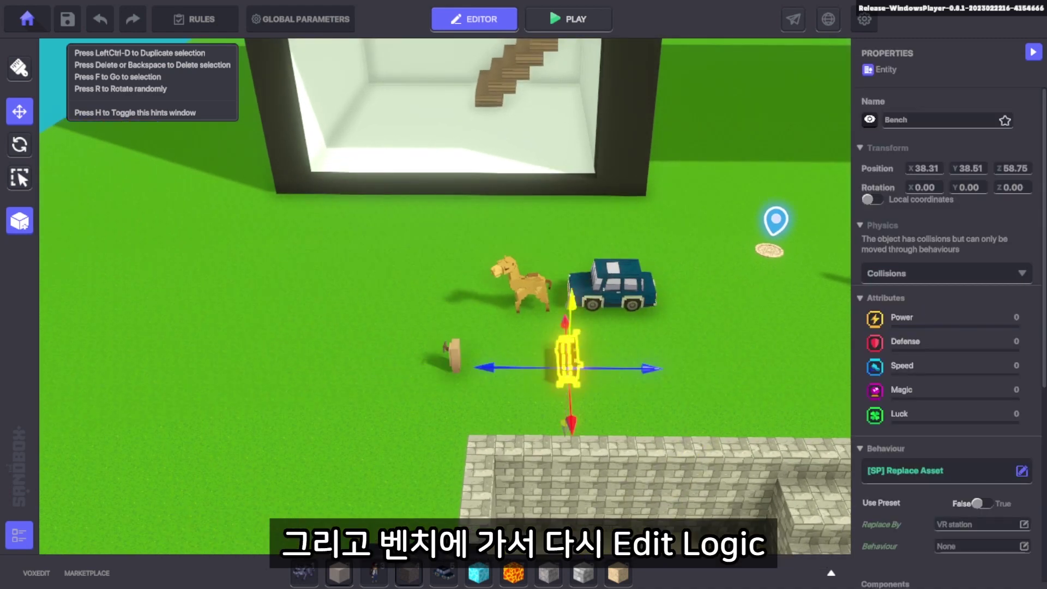
scroll(946, 327, "down", 3)
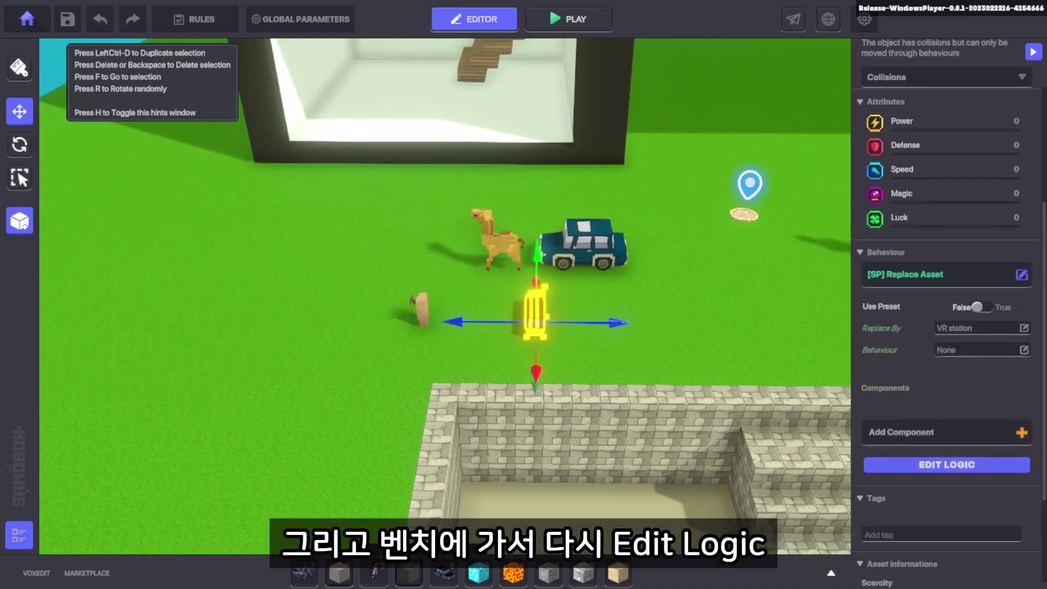
left_click(946, 465)
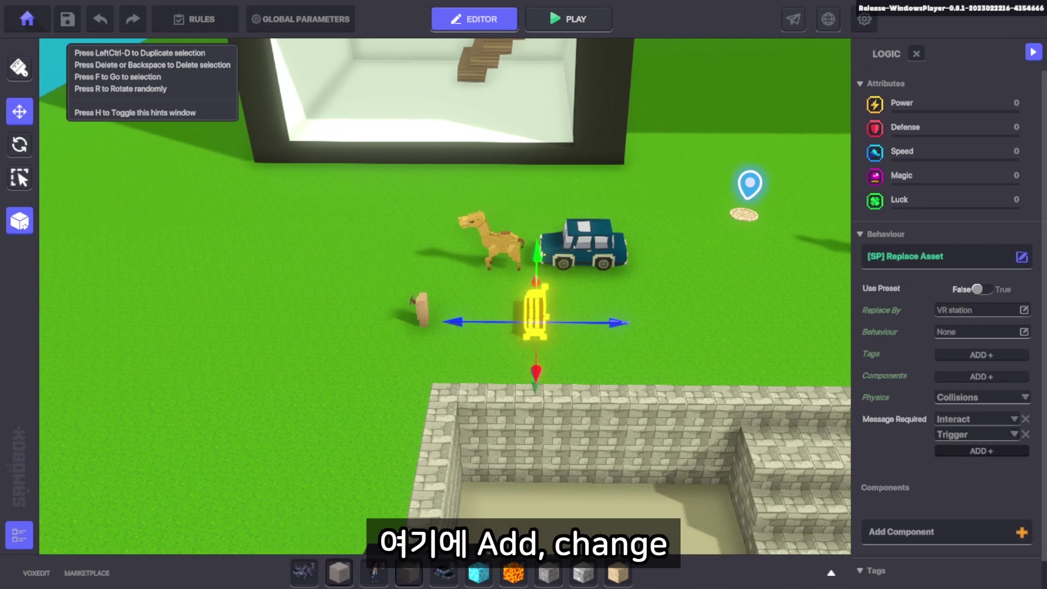
left_click(982, 451)
type("change")
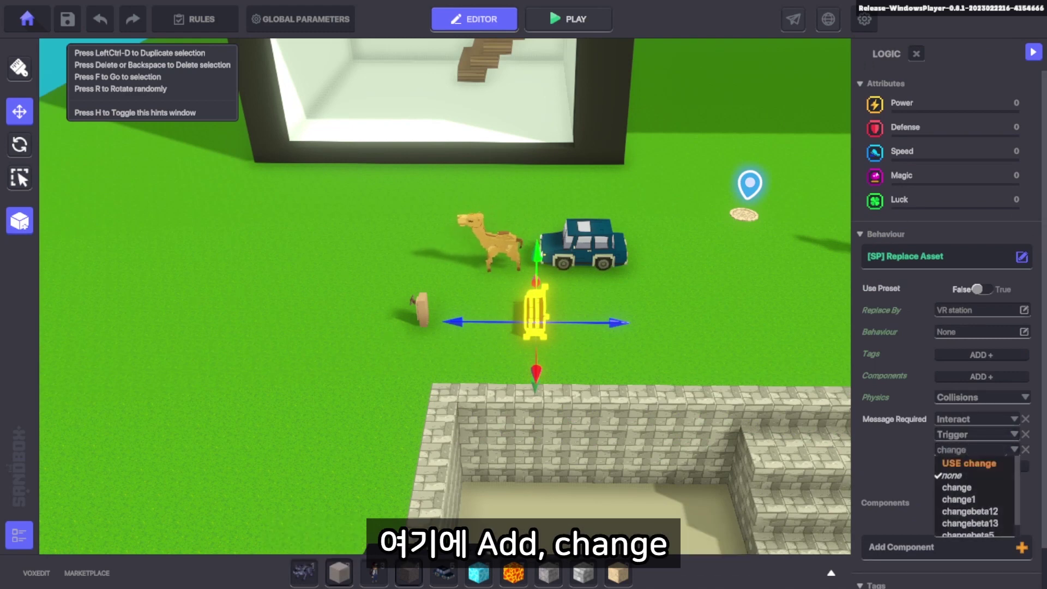
key("Return")
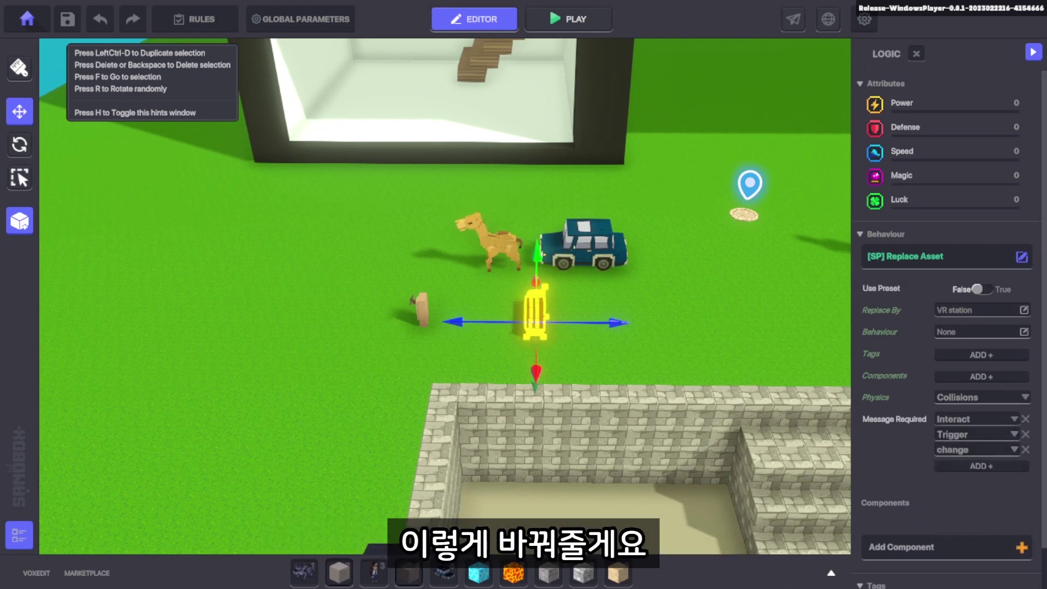
Remove Interact and Trigger from the bench's Message Required list, leaving only change, and save the experience.
left_click(1025, 419)
left_click(1025, 419)
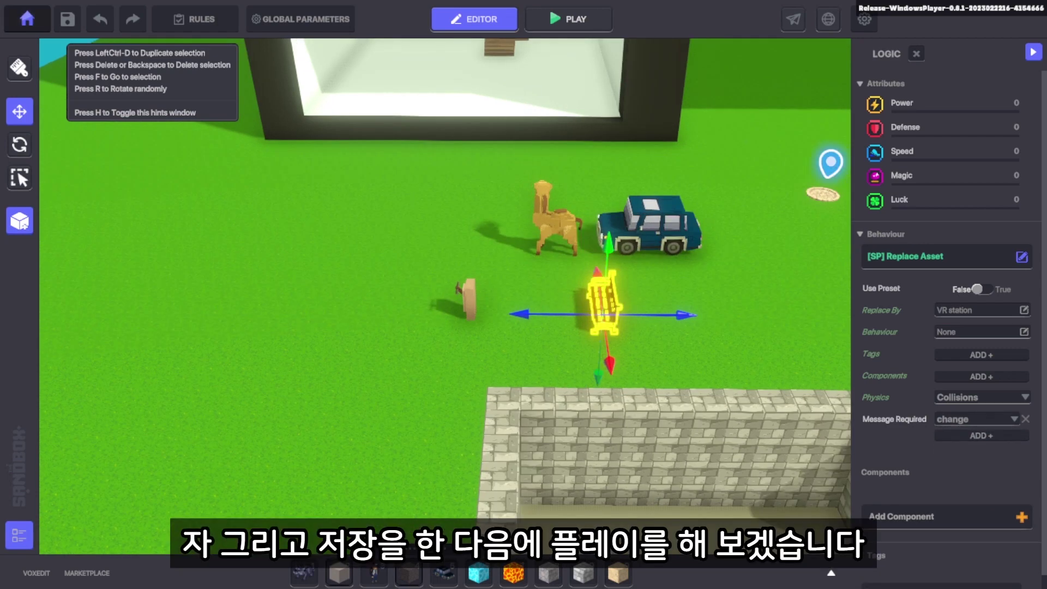
left_click(67, 19)
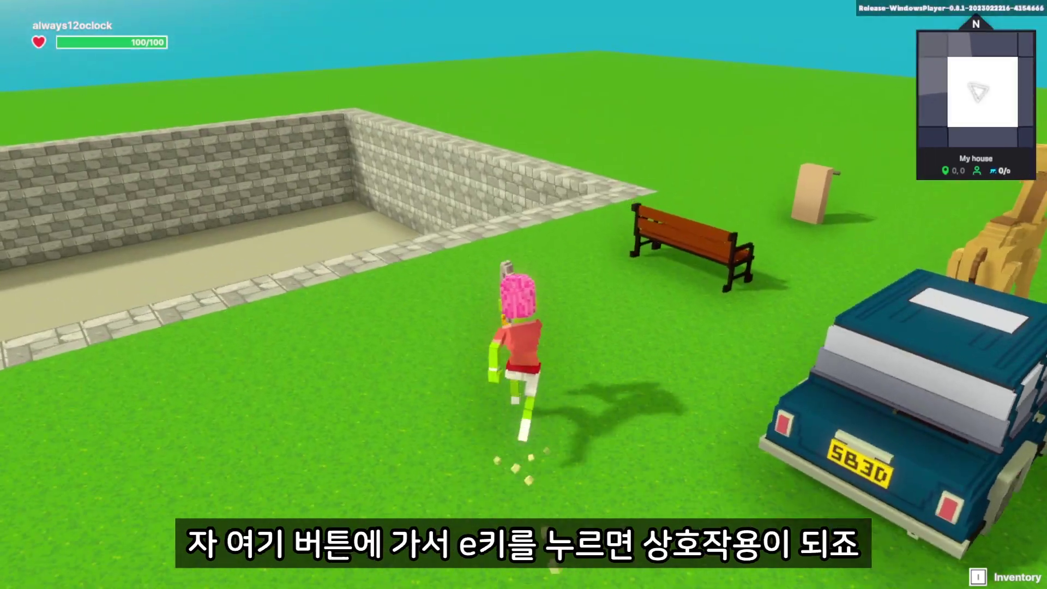
Play-test the experience by walking the avatar to the Ancient Lever, activating it, and inspecting the bench's spot from several sides.
key("w")
key("space")
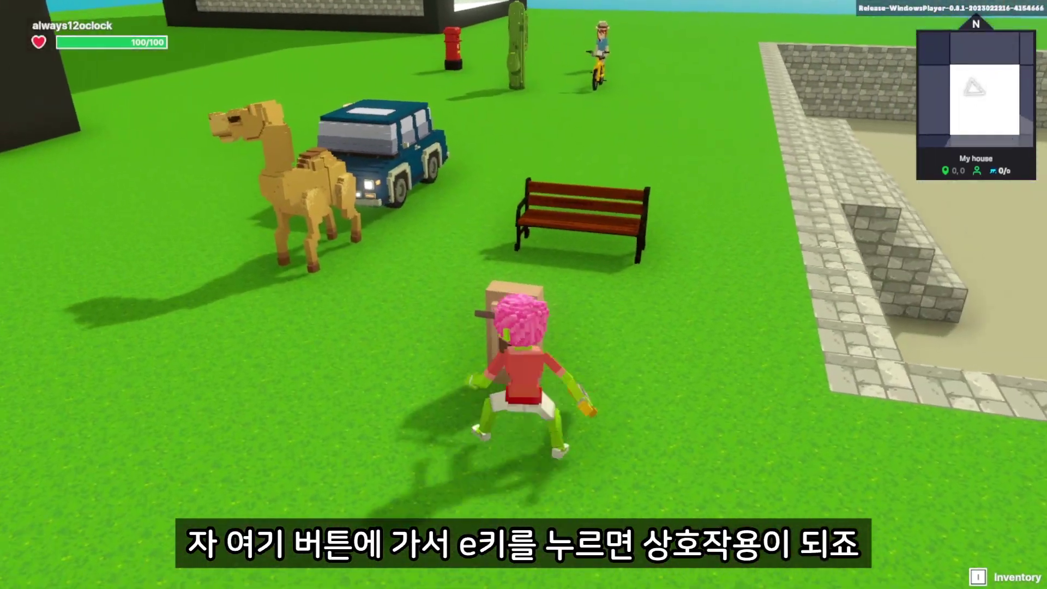
key("w")
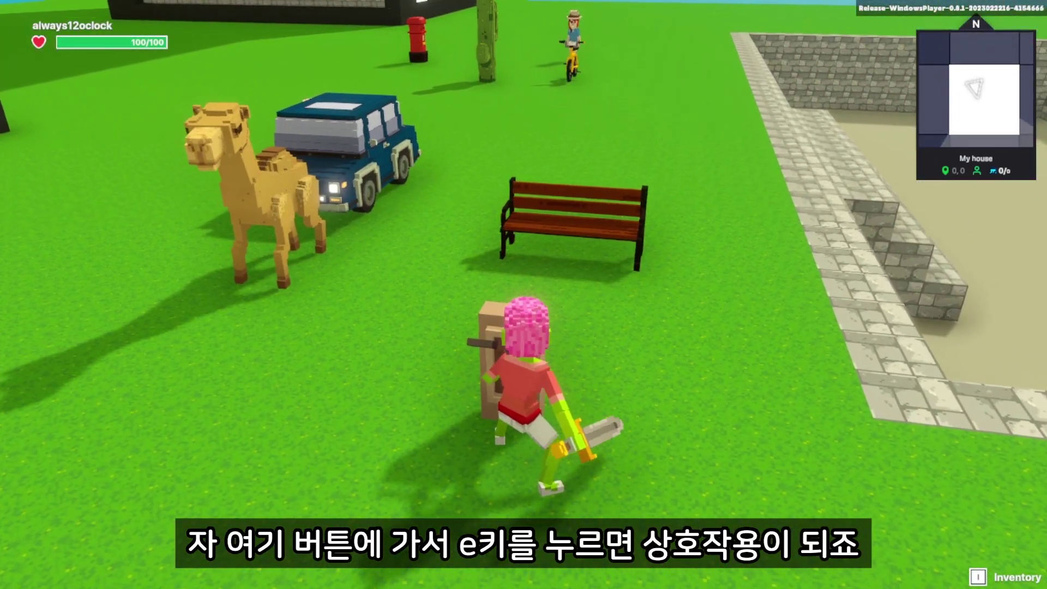
key("e")
key("w")
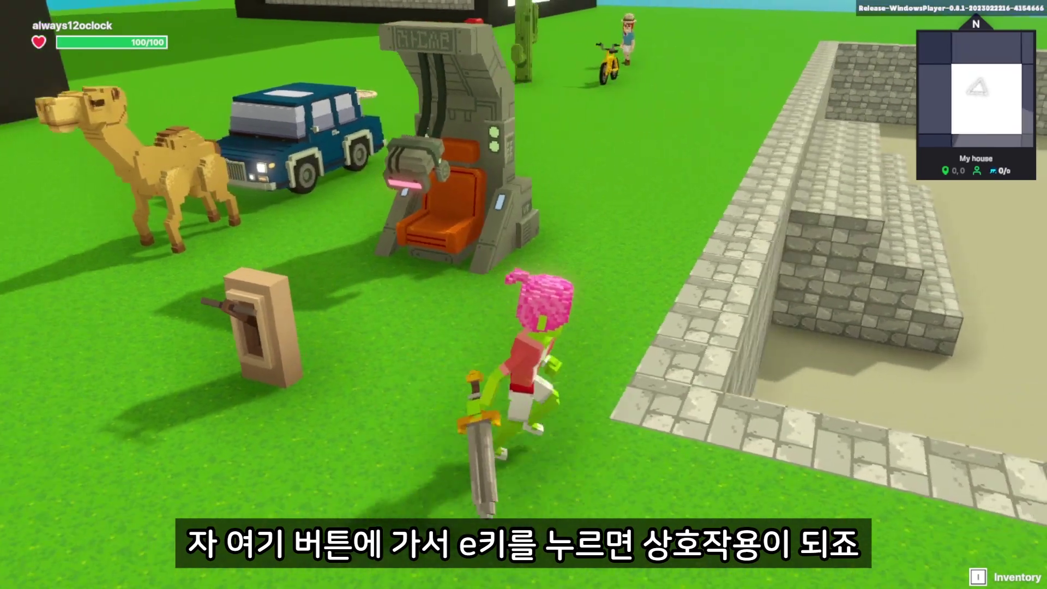
key("d")
key("w")
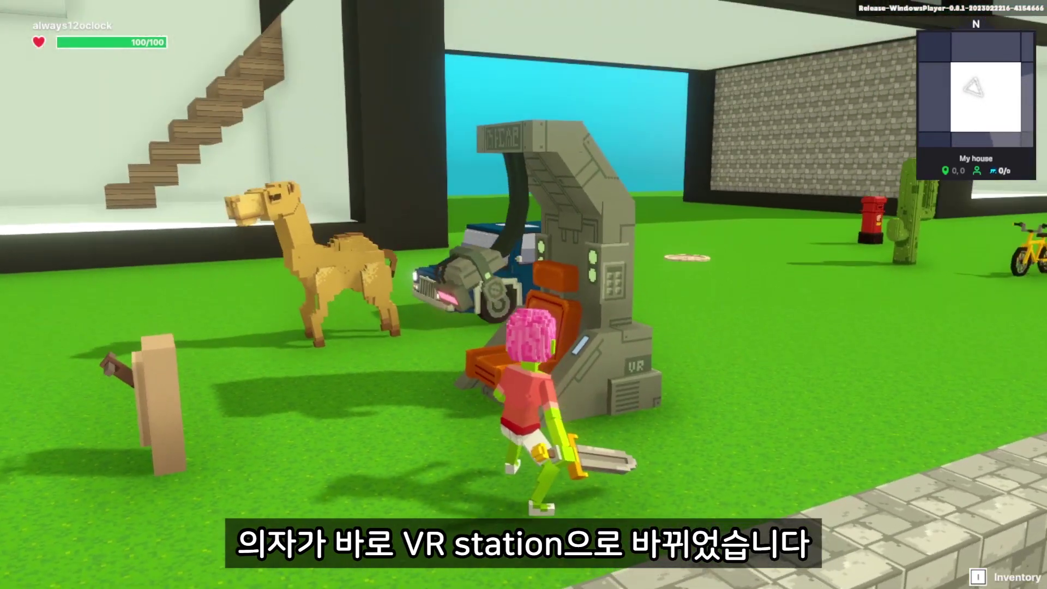
key("a")
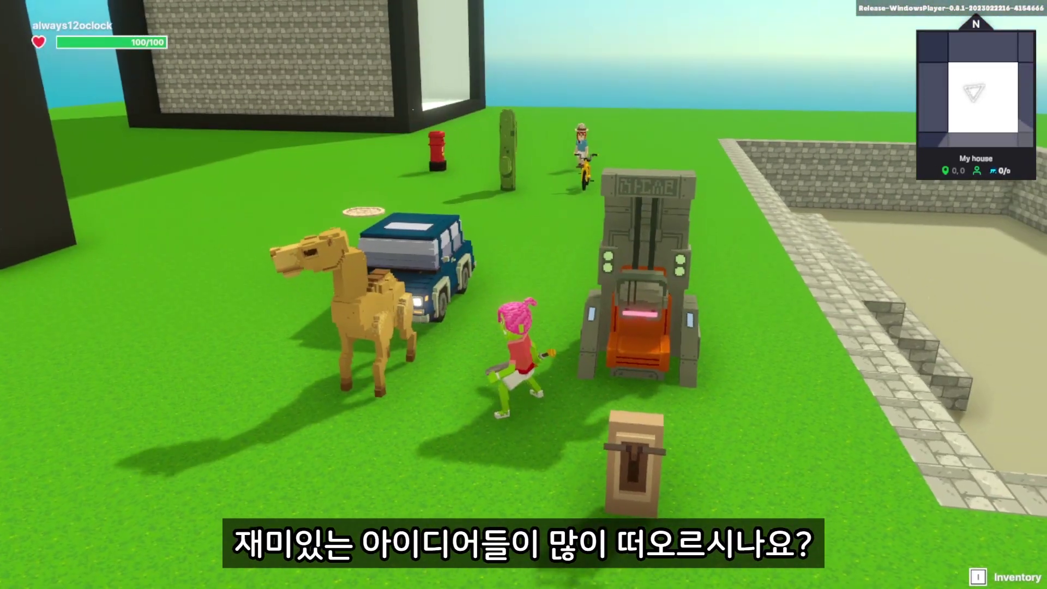
key("w")
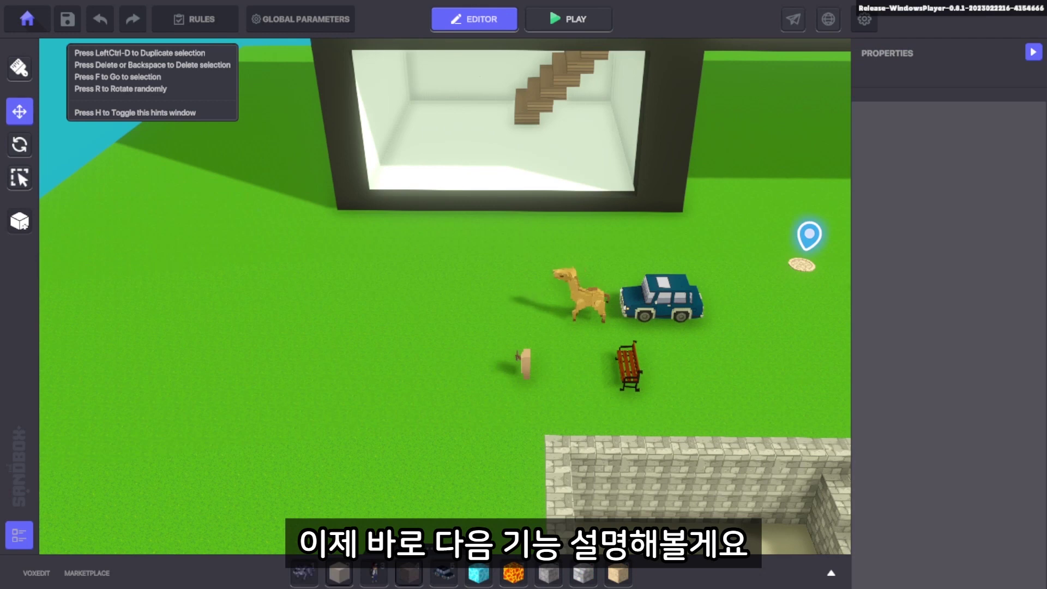
Place an Old Tires Pile on the lawn near the bench and give it the [SP] Timed Events behaviour.
key("Tab")
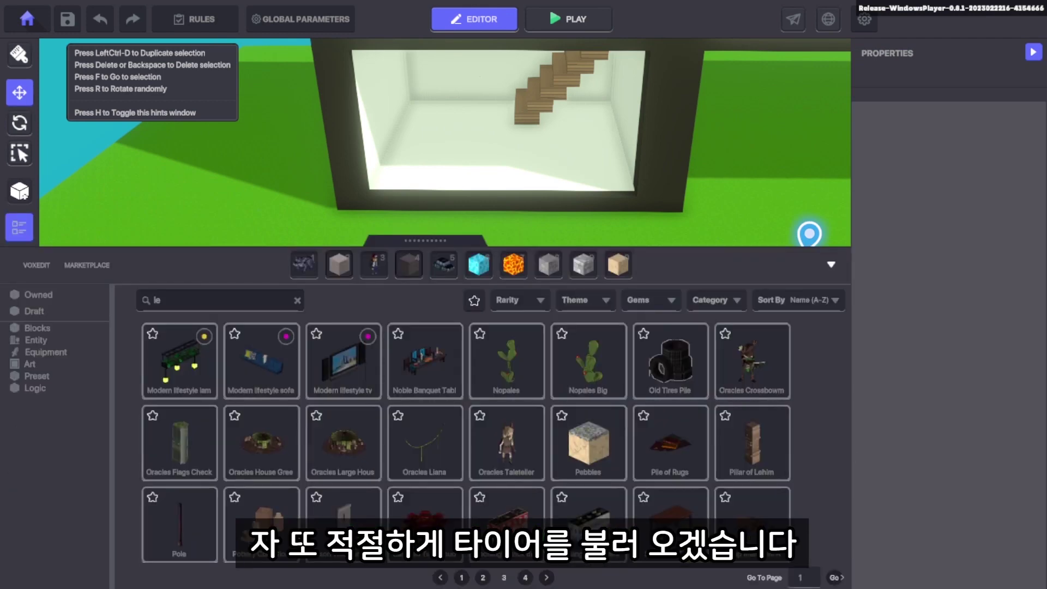
left_click(669, 360)
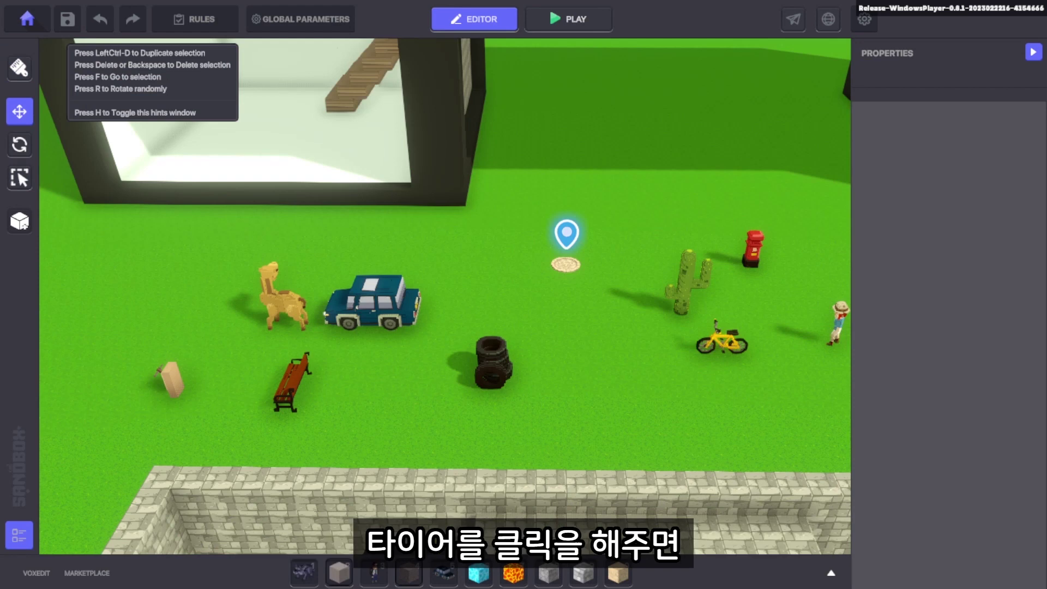
left_click(485, 376)
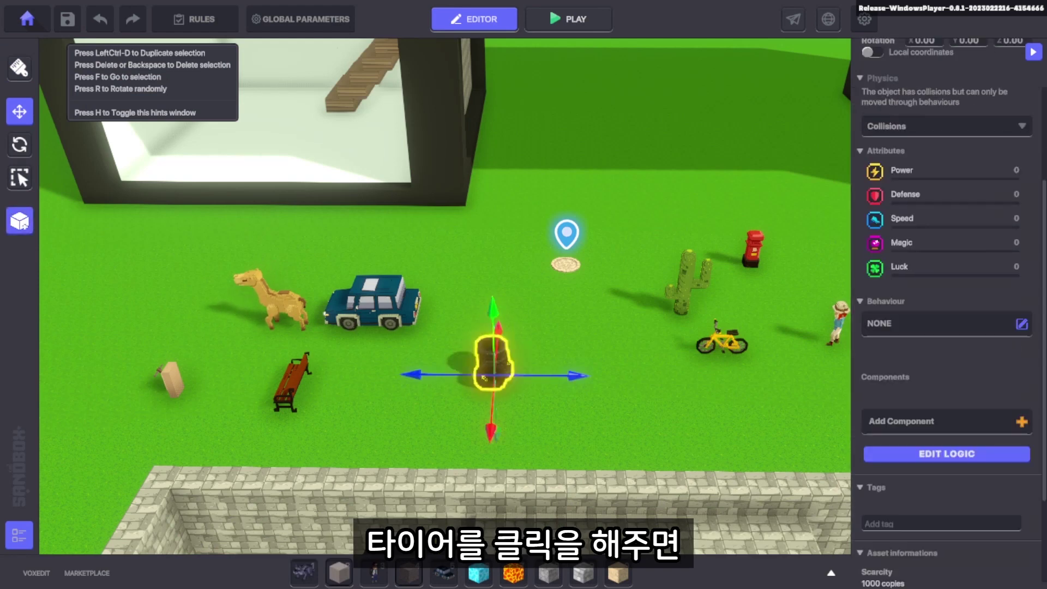
left_click(1022, 324)
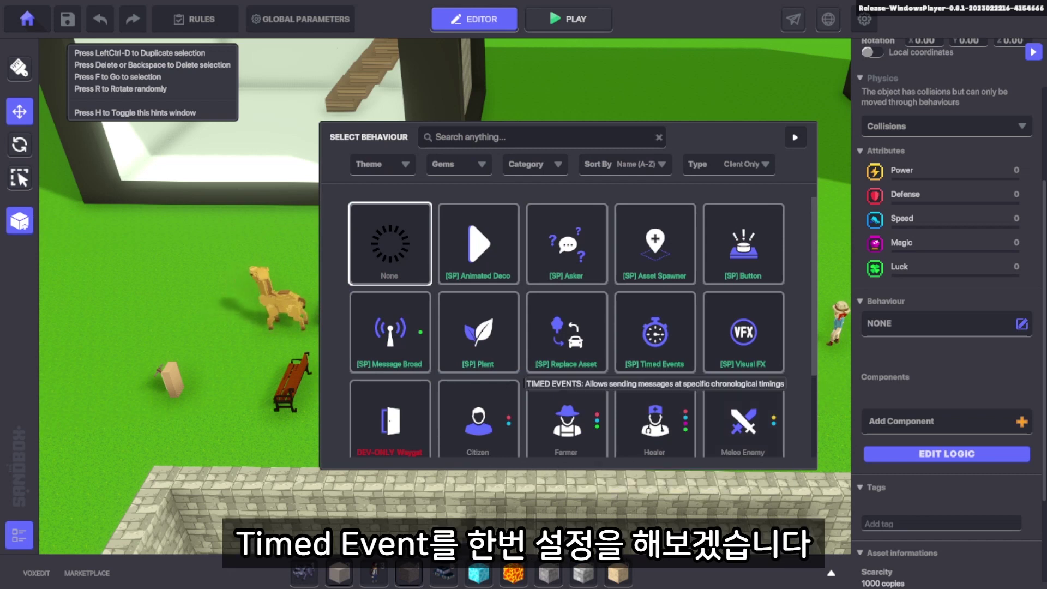
left_click(655, 343)
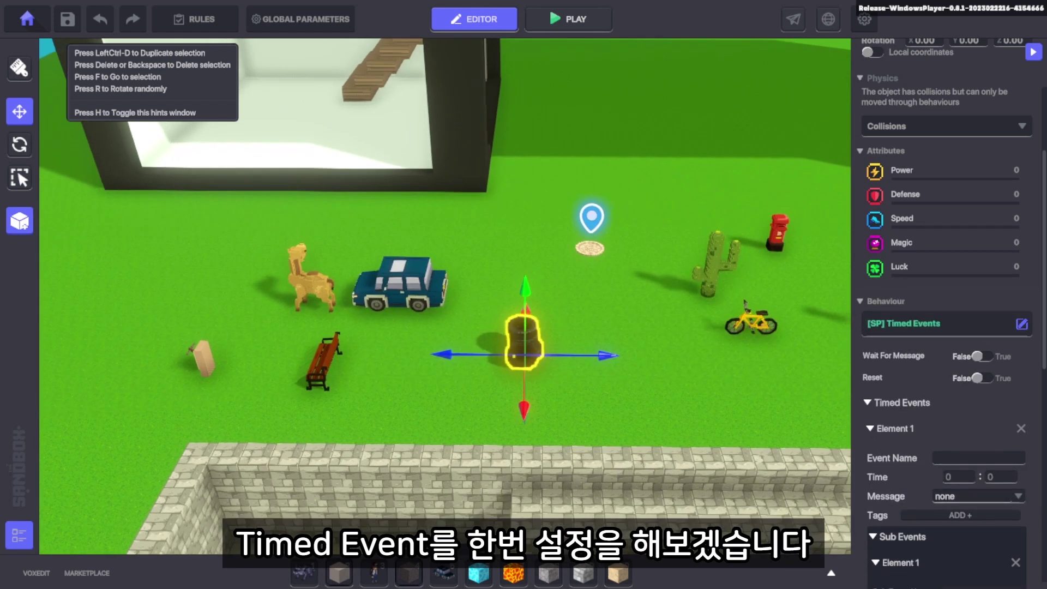
Review the tire pile's timed event and sub event settings and shift the pile sideways on the lawn.
scroll(946, 306, "down", 4)
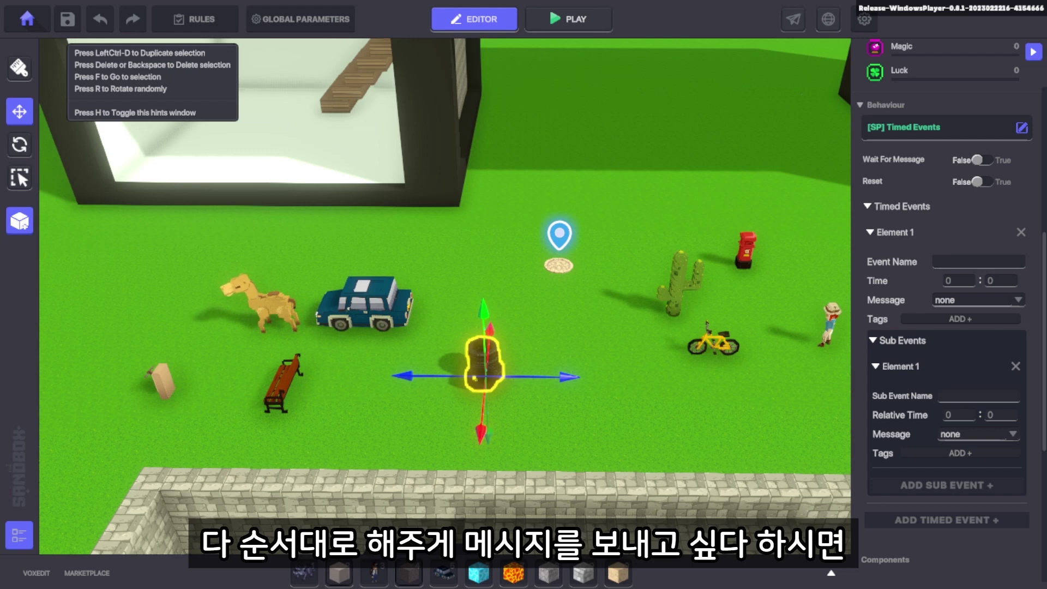
left_click_drag(474, 378, 513, 378)
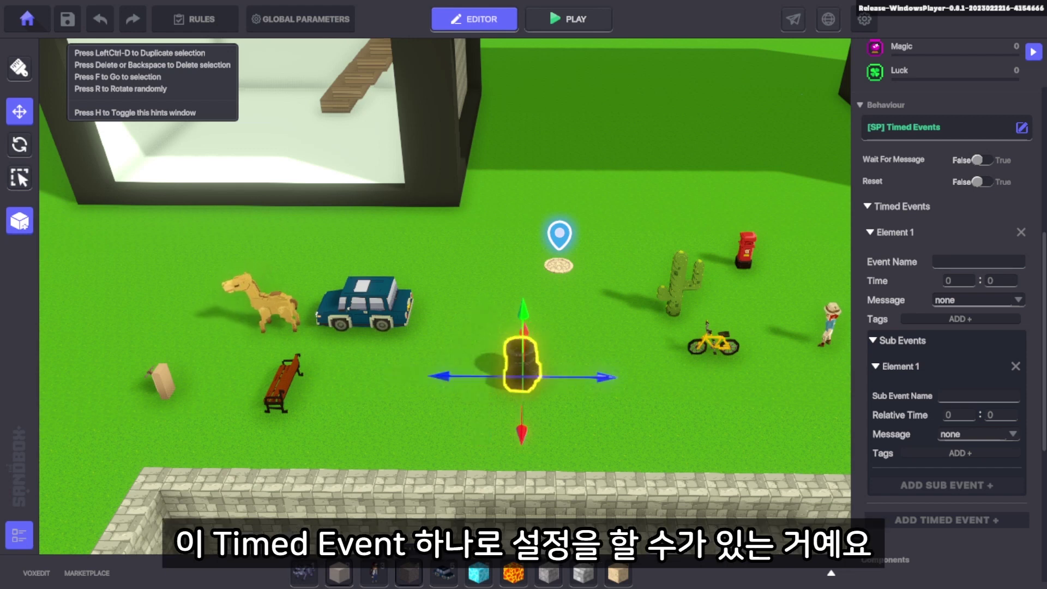
scroll(676, 332, "down", 1)
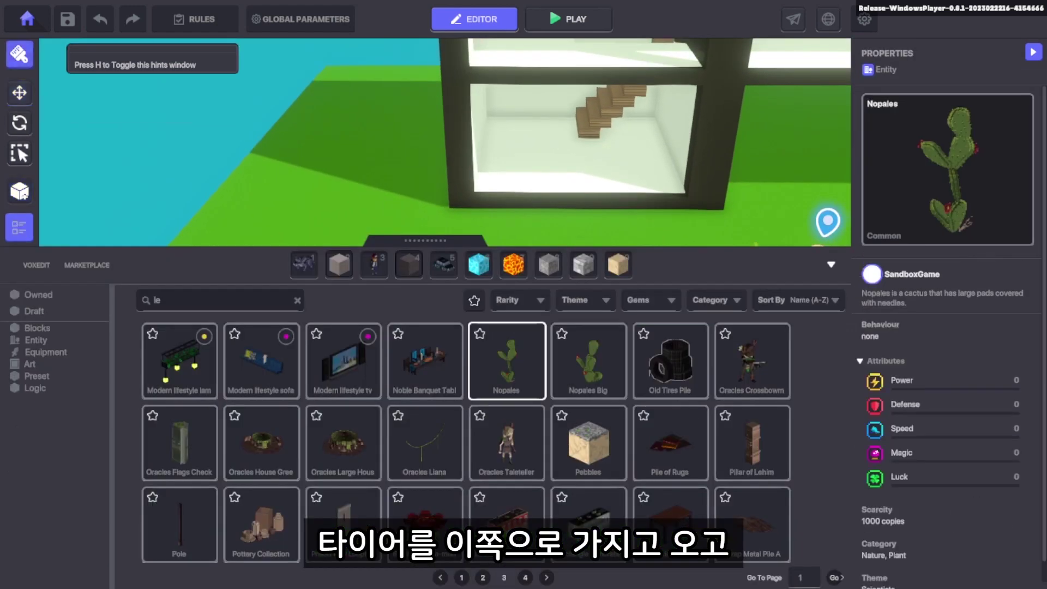
Place four Nopales cacti in a straight row on the open grass beyond the tire pile.
key("Tab")
left_click(472, 336)
left_click(468, 385)
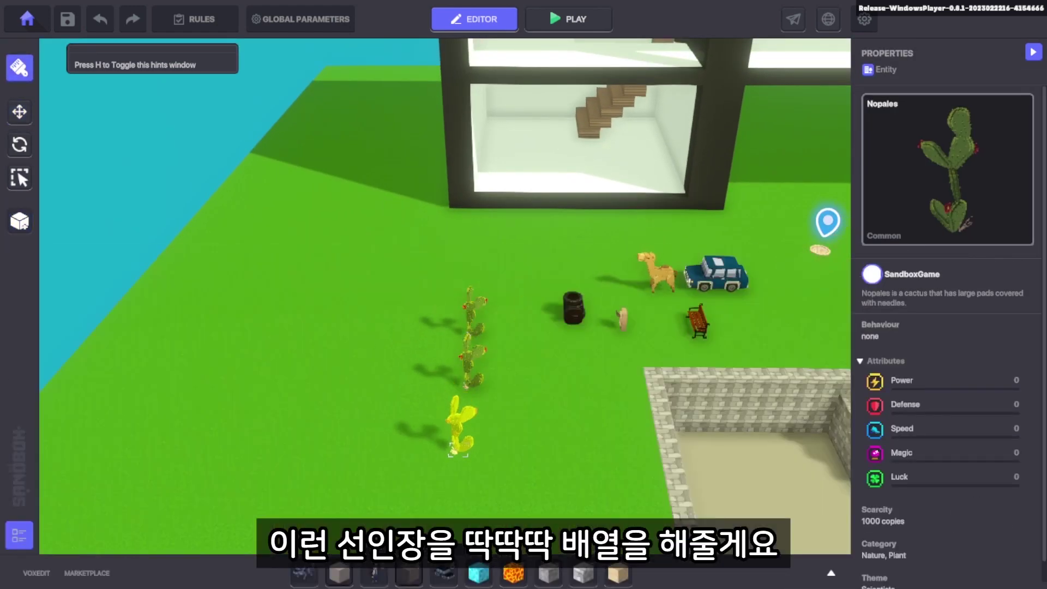
left_click(459, 453)
left_click(453, 518)
middle_click_drag(454, 518, 457, 470)
key("Escape")
scroll(723, 194, "up", 3)
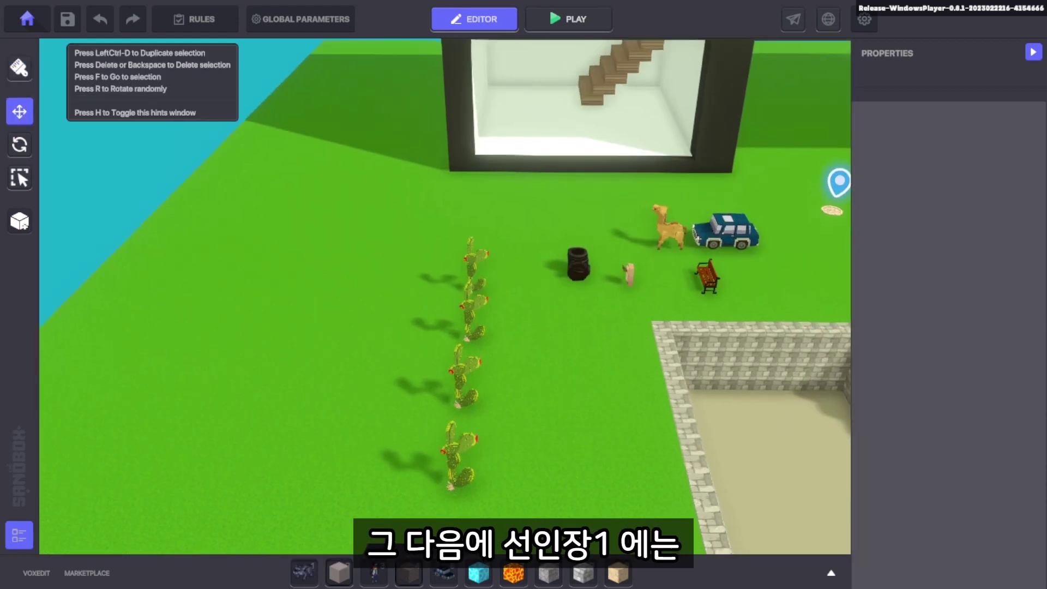
Give the first Nopales, nearest the house, the [SP] Replace Asset behaviour with Ancient Treasure A as its replacement.
left_click(394, 289)
scroll(947, 300, "down", 4)
left_click(1022, 225)
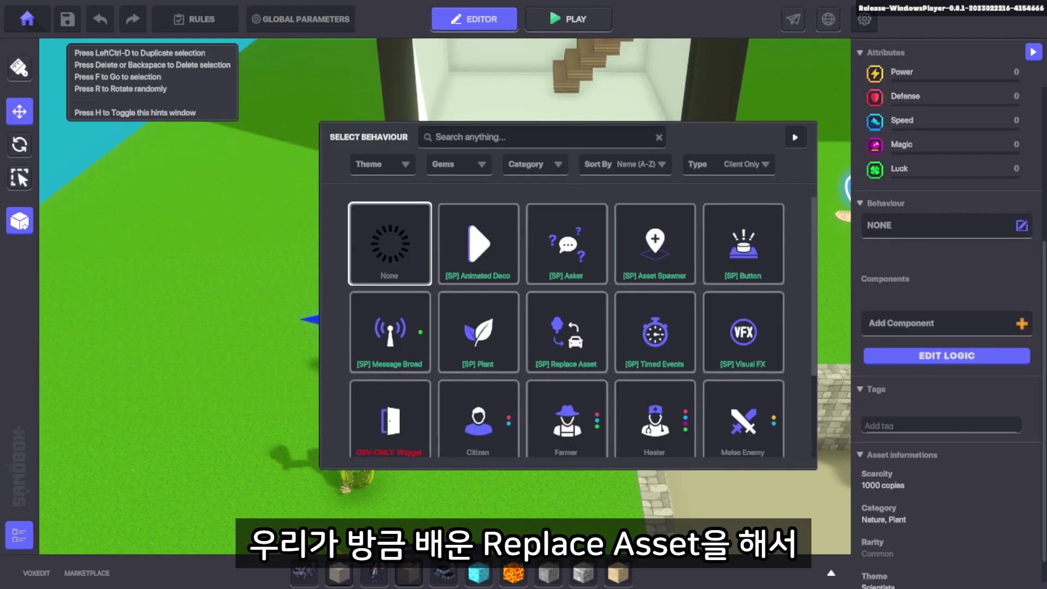
left_click(566, 332)
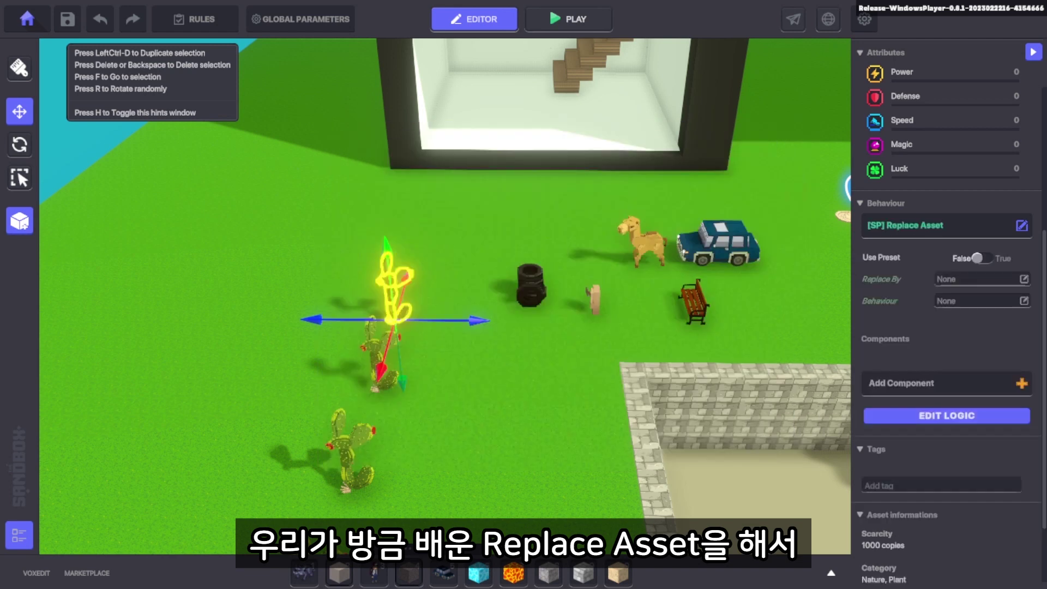
left_click(1024, 280)
left_click(666, 220)
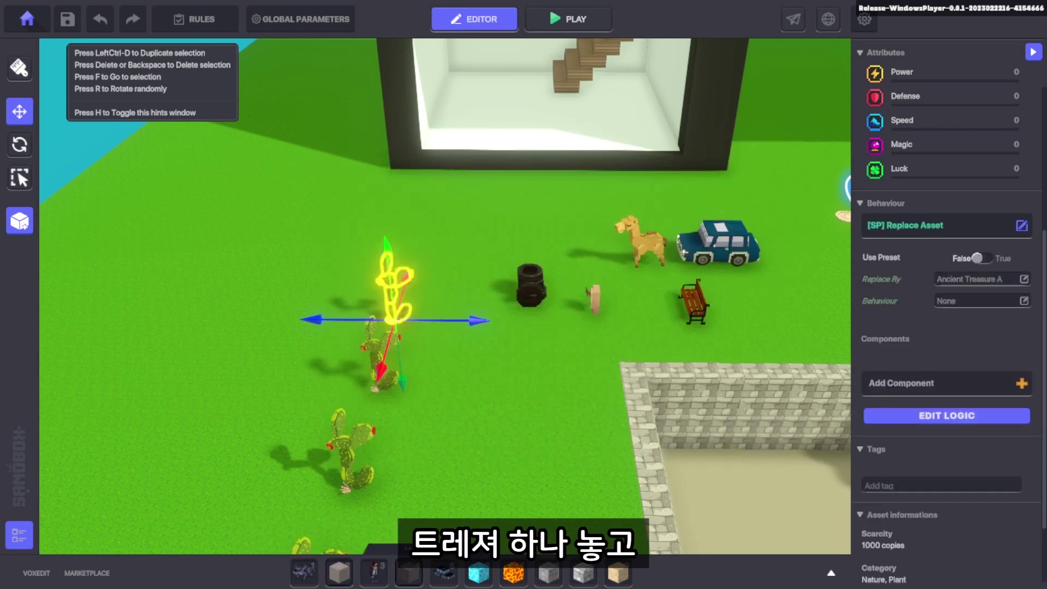
In the first Nopales' logic, drop Interact and Trigger and set Message Required to go1.
left_click(947, 415)
scroll(947, 328, "down", 2)
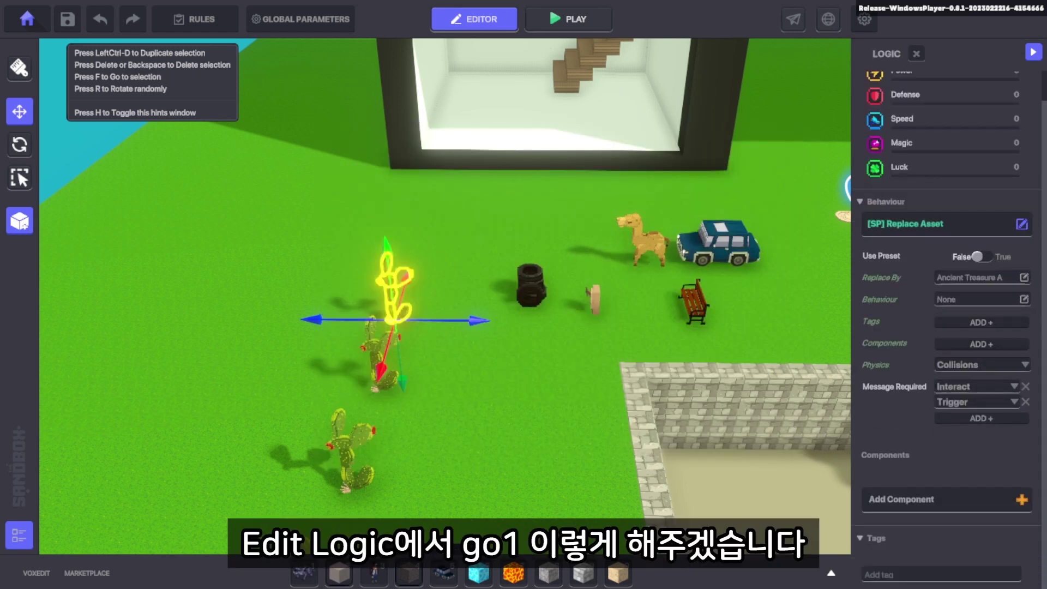
scroll(946, 327, "up", 2)
left_click(976, 418)
type("go1")
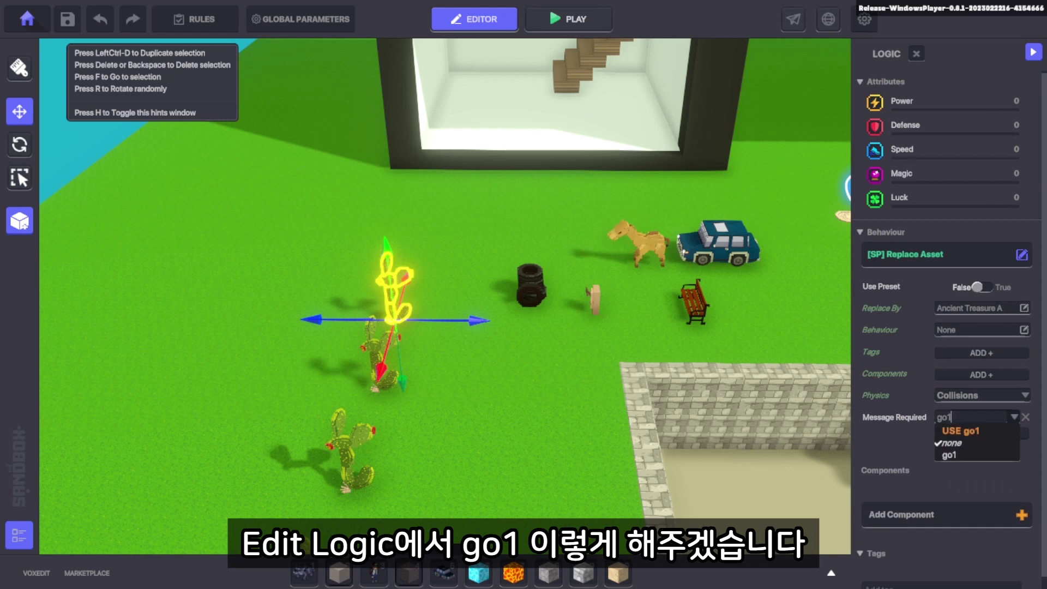
key("Return")
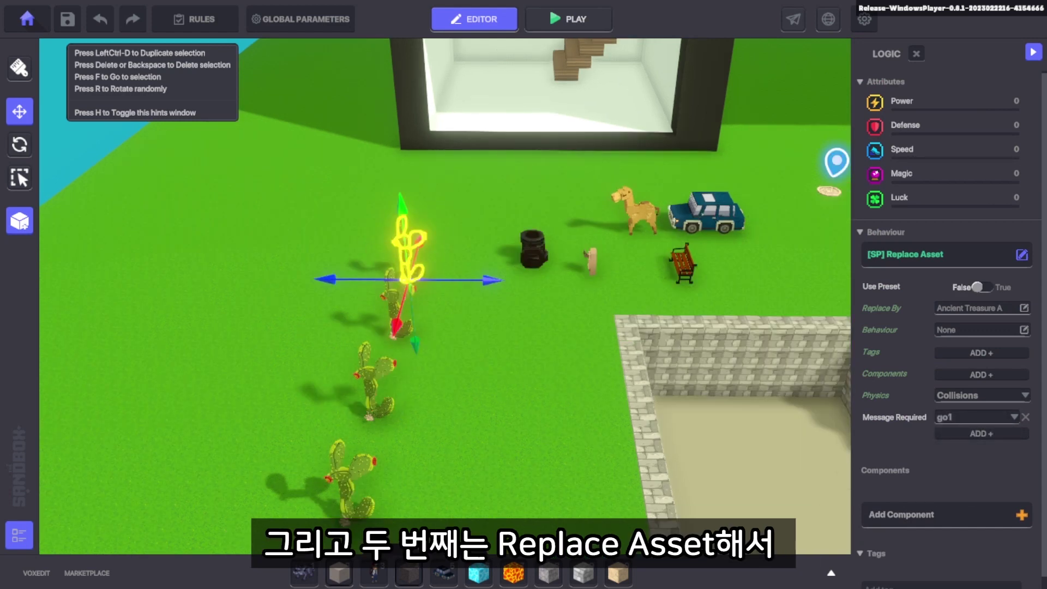
Give the second Nopales in the row the [SP] Replace Asset behaviour with Barbarian Berserker as its replacement.
key("Escape")
left_click(395, 306)
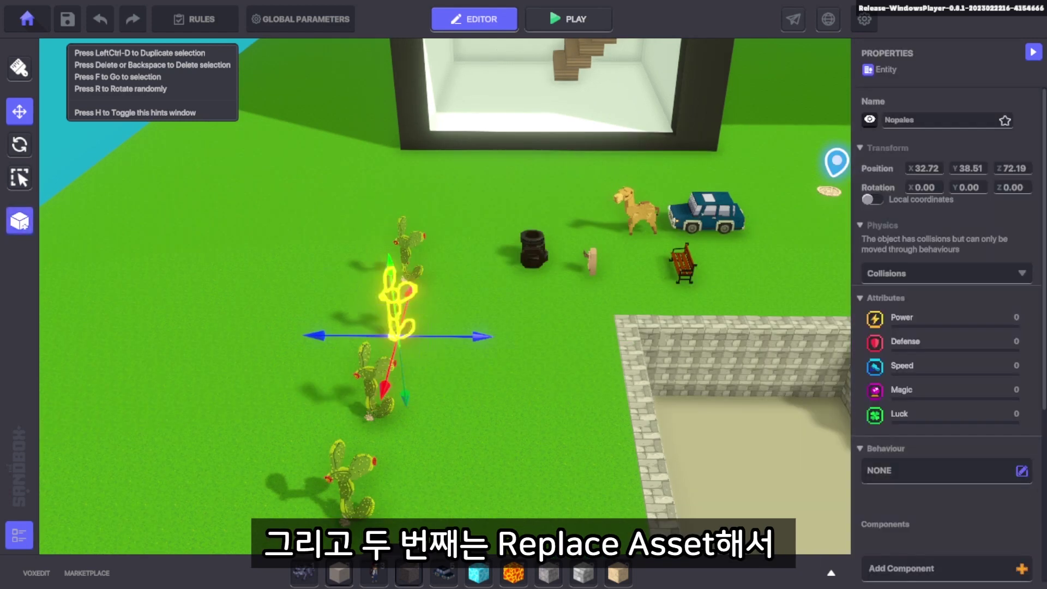
scroll(946, 327, "down", 3)
left_click(947, 324)
left_click(564, 333)
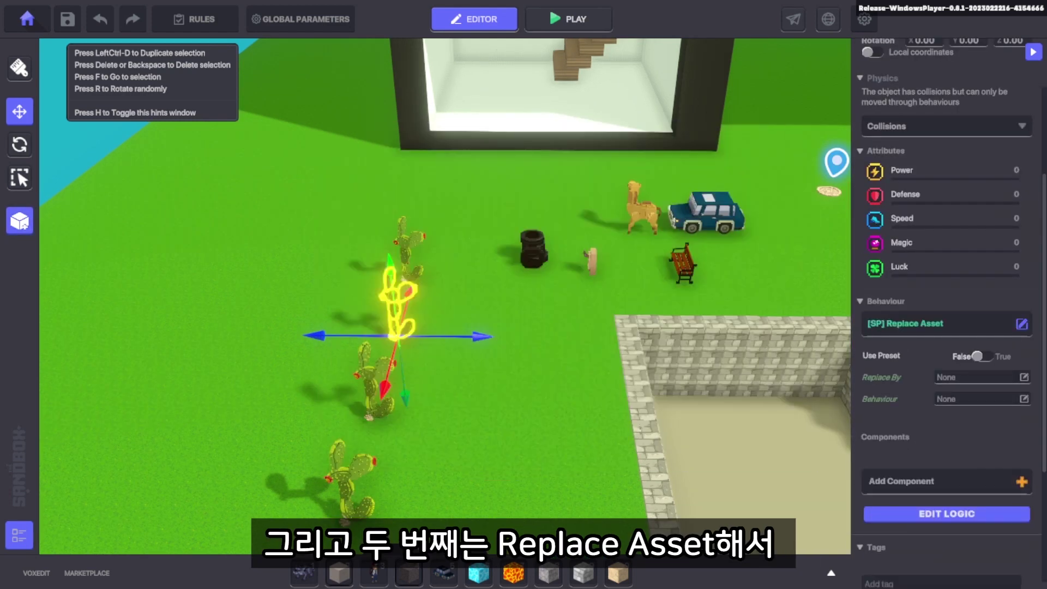
left_click(982, 377)
scroll(654, 273, "down", 1)
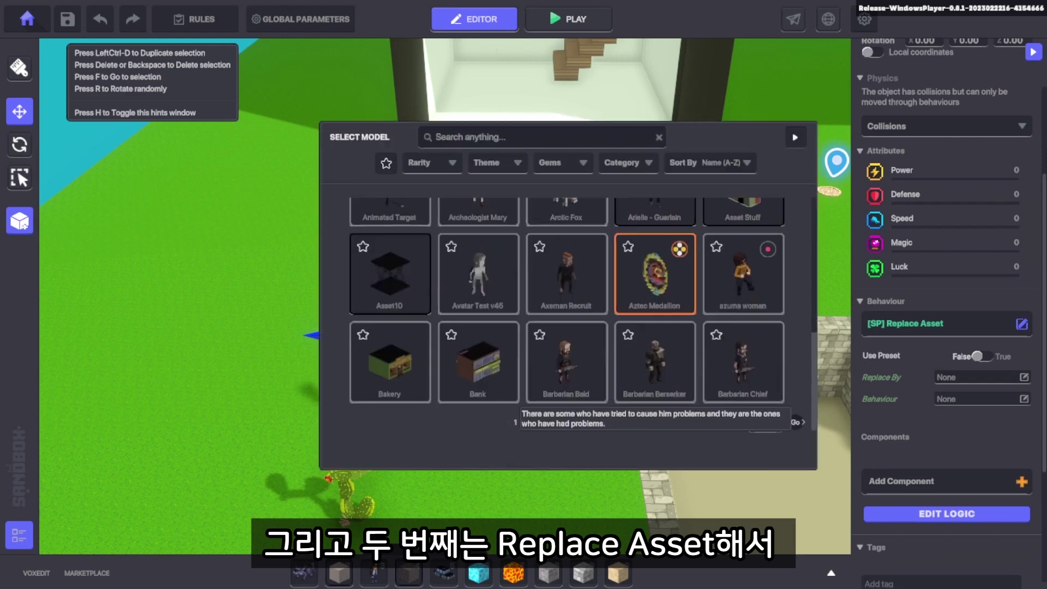
left_click(654, 362)
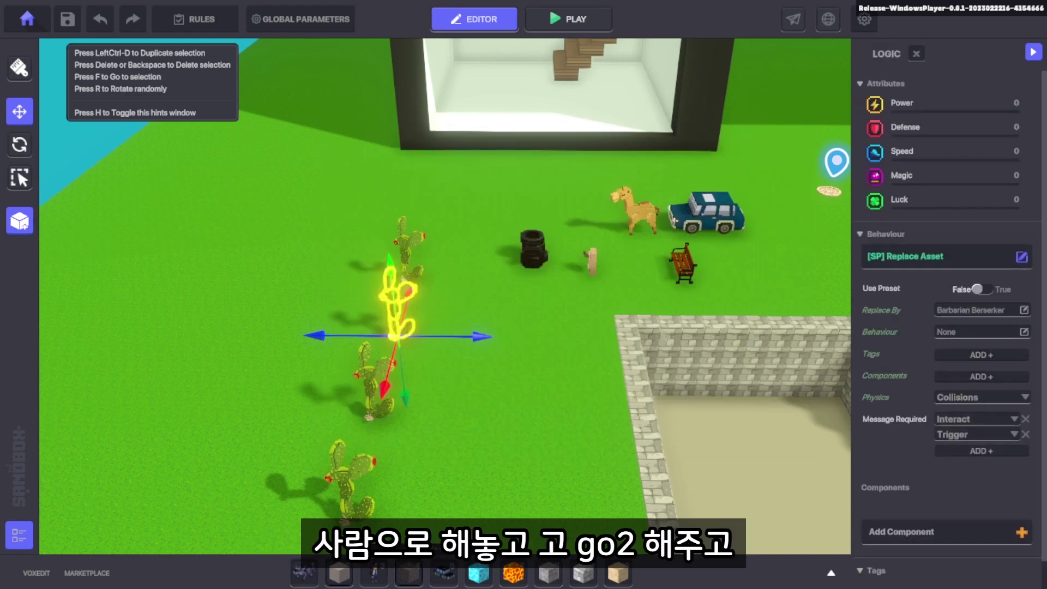
In the second Nopales' logic, remove Interact and Trigger and add the new message go2 as Message Required.
left_click(1025, 418)
left_click(1025, 419)
left_click(981, 420)
left_click(982, 419)
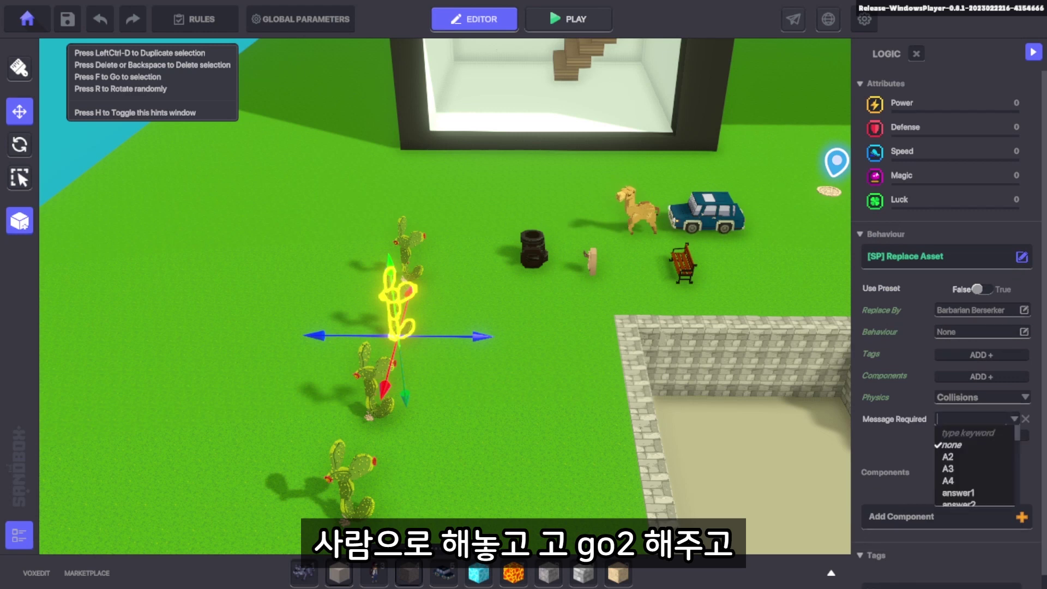
type("go2")
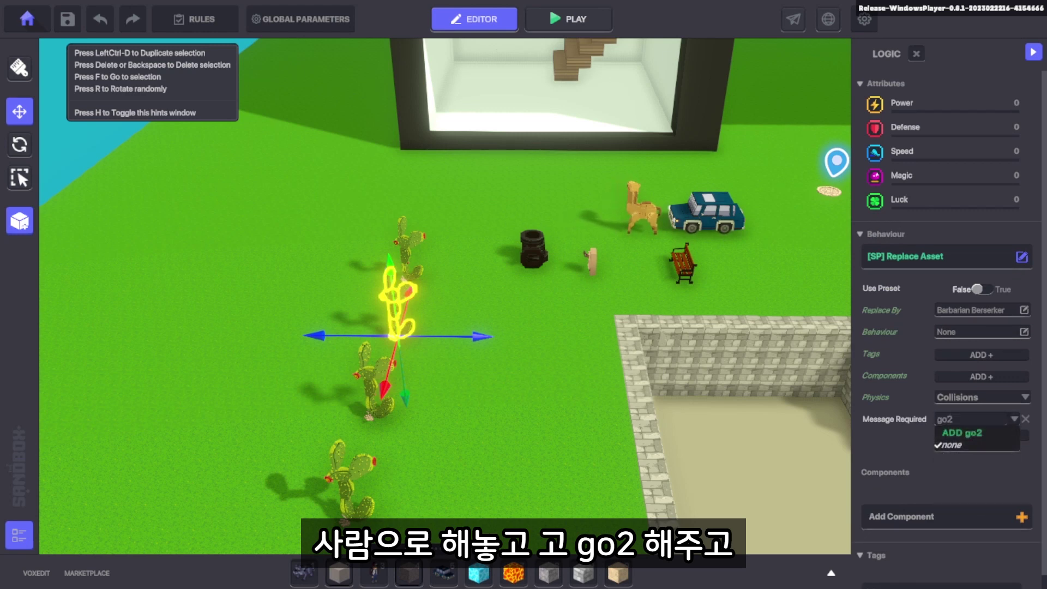
key("Return")
key("f")
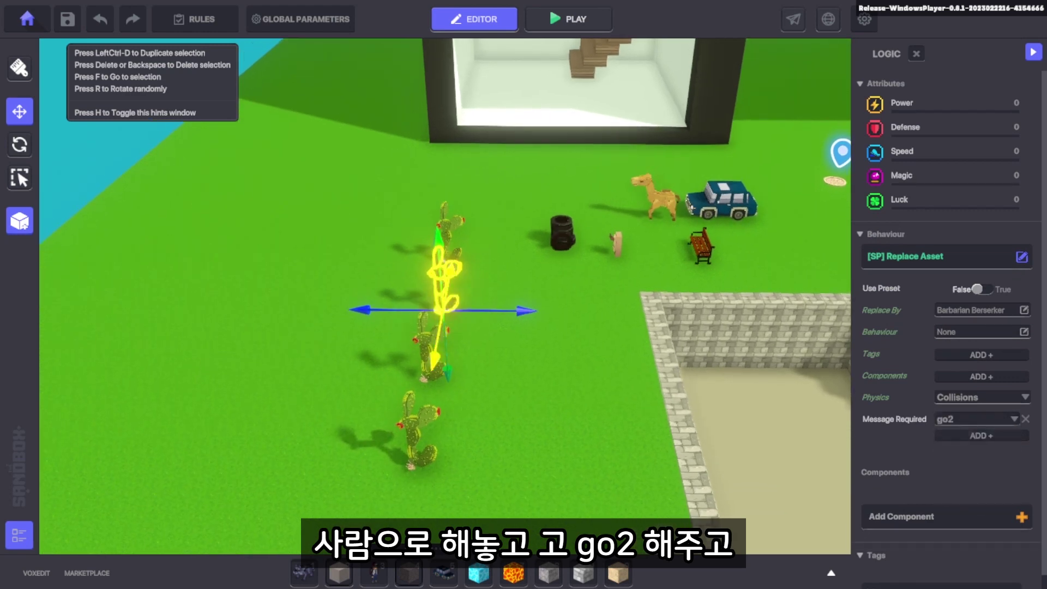
Give the third Nopales the [SP] Replace Asset behaviour with Blue Booster and set its Message Required to go3.
left_click(428, 349)
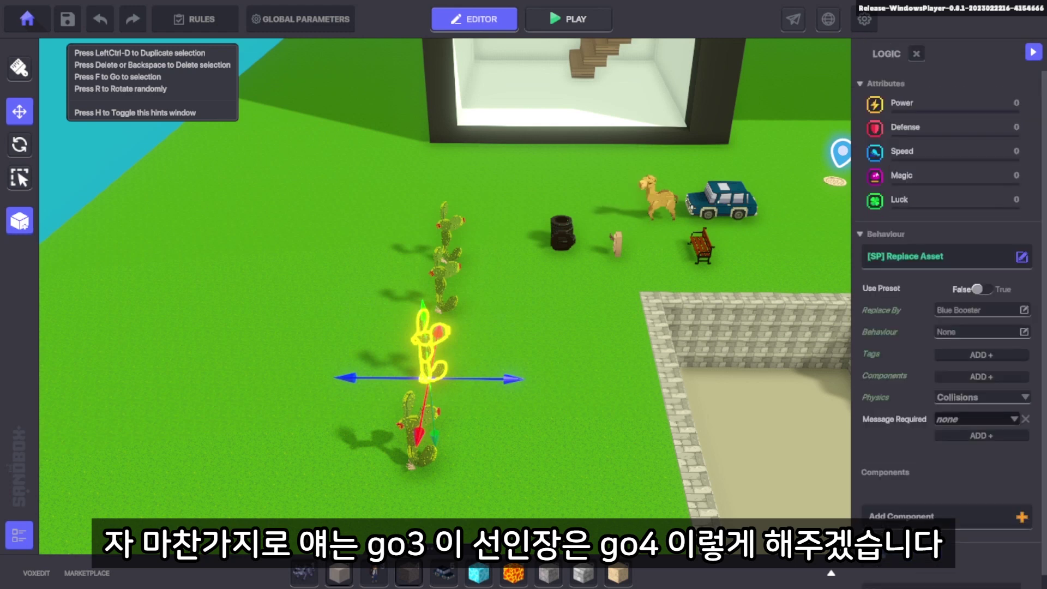
left_click(975, 419)
type("g")
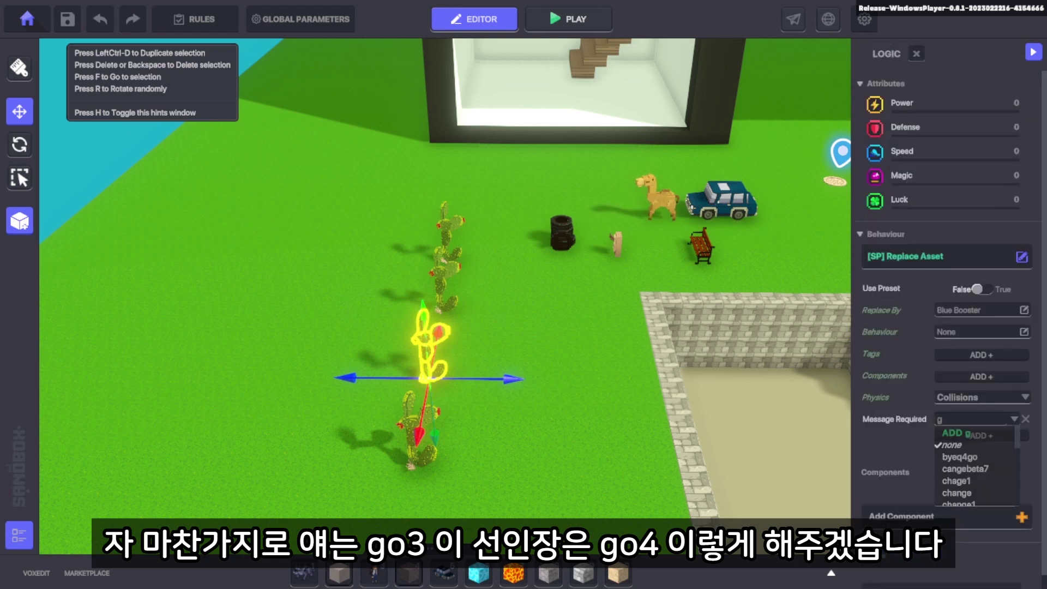
type("o3")
key("Return")
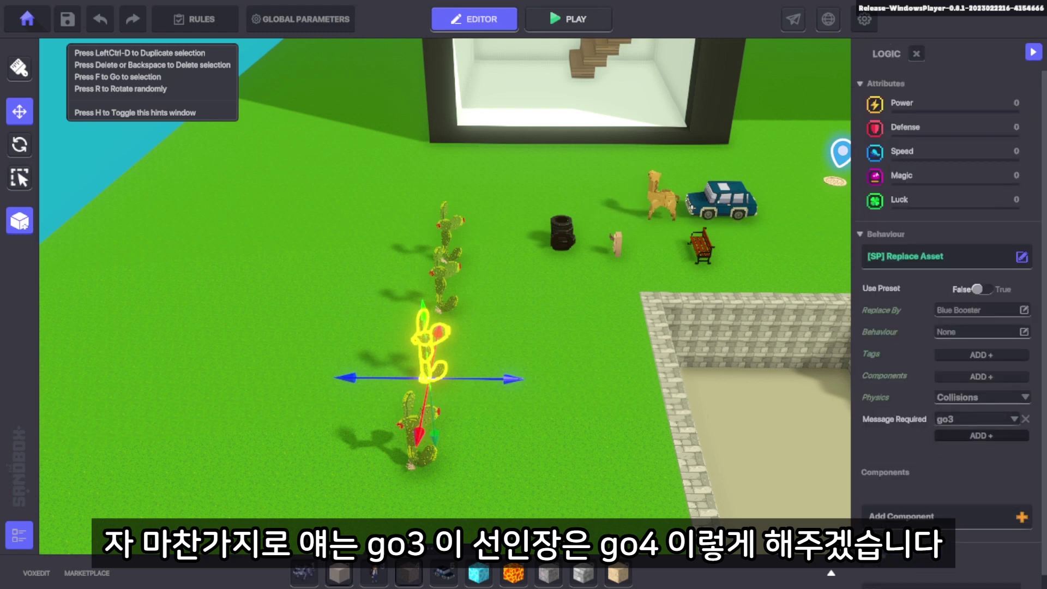
Give the fourth Nopales the [SP] Replace Asset behaviour with Ancient Artifact and set its Message Required to go4.
left_click(414, 430)
scroll(947, 327, "down", 3)
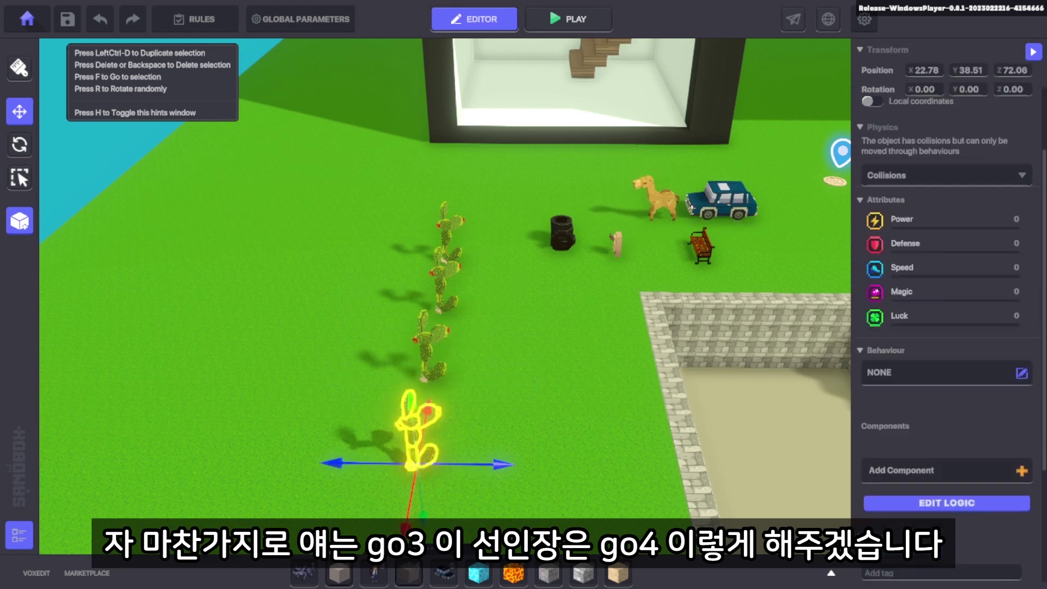
left_click(975, 418)
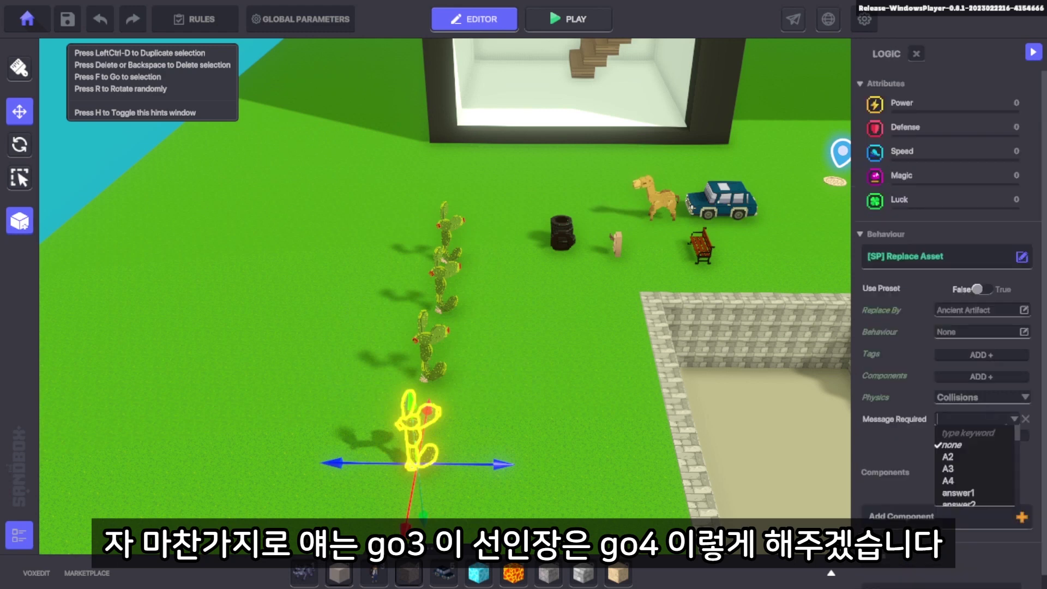
type("go")
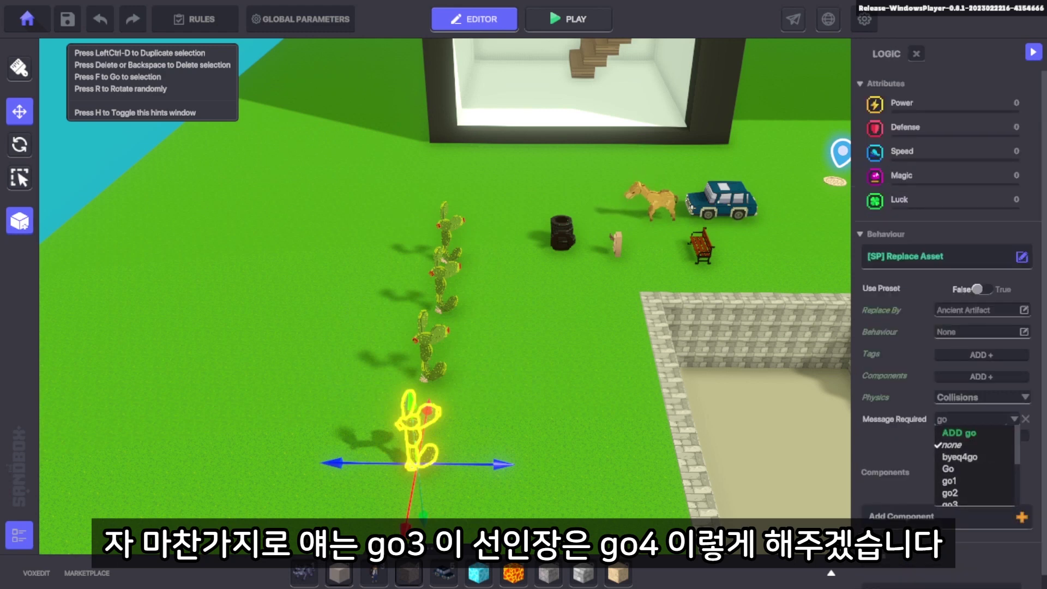
type("4")
key("Return")
key("d")
key("w")
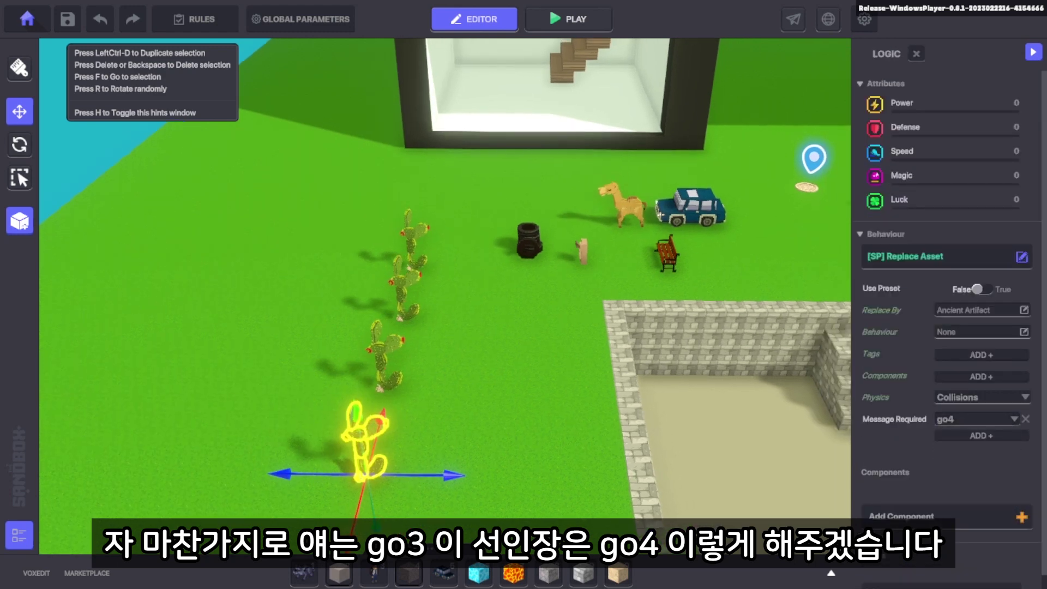
Set the tire pile's first timed event to go1 at 0:10 sending message go1, and make the behaviour wait for Interact.
left_click(529, 237)
scroll(946, 328, "down", 5)
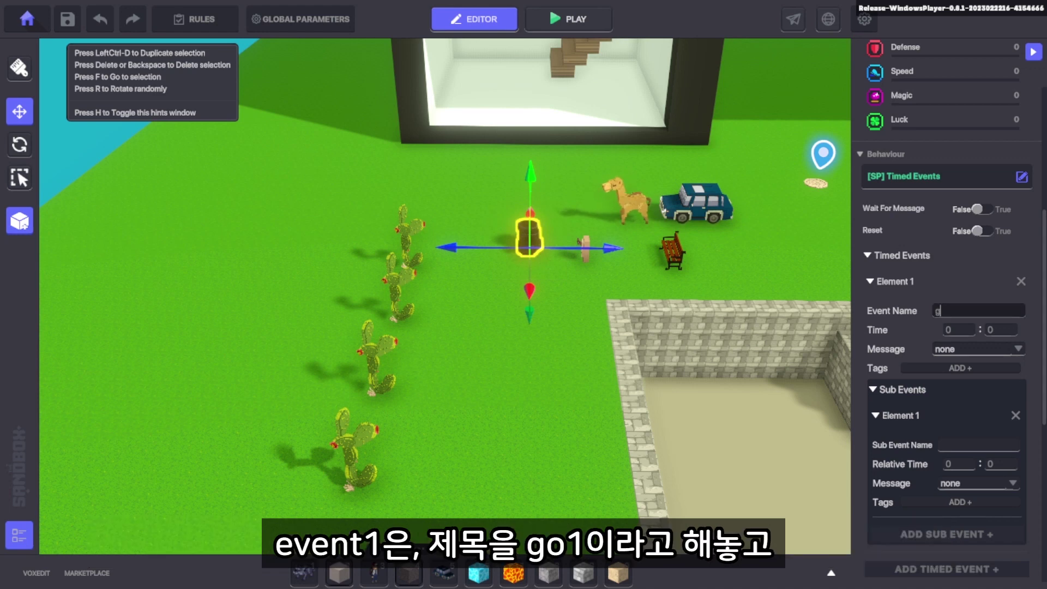
key("Return")
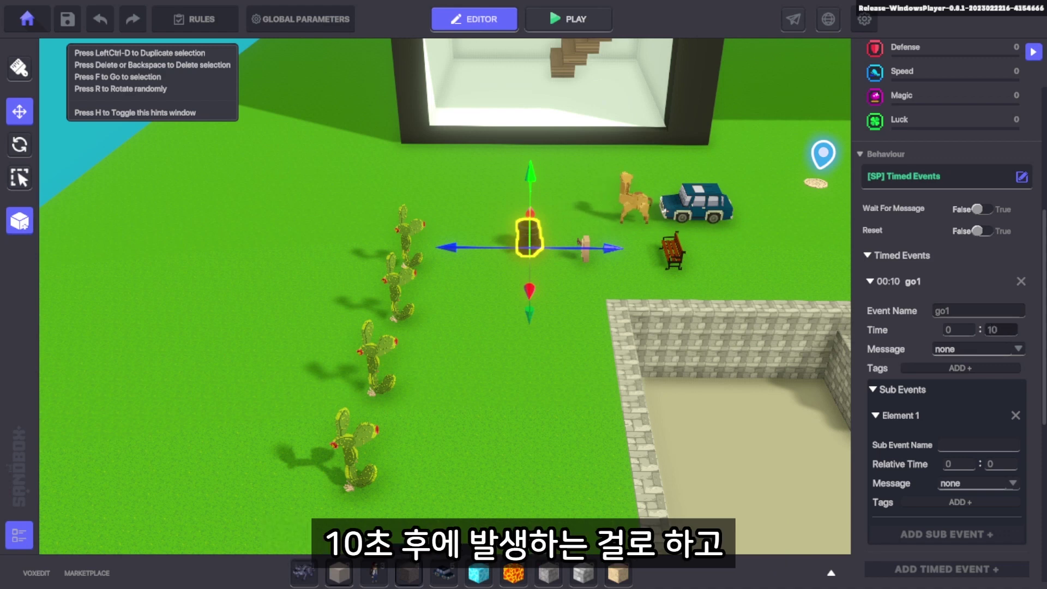
left_click(972, 349)
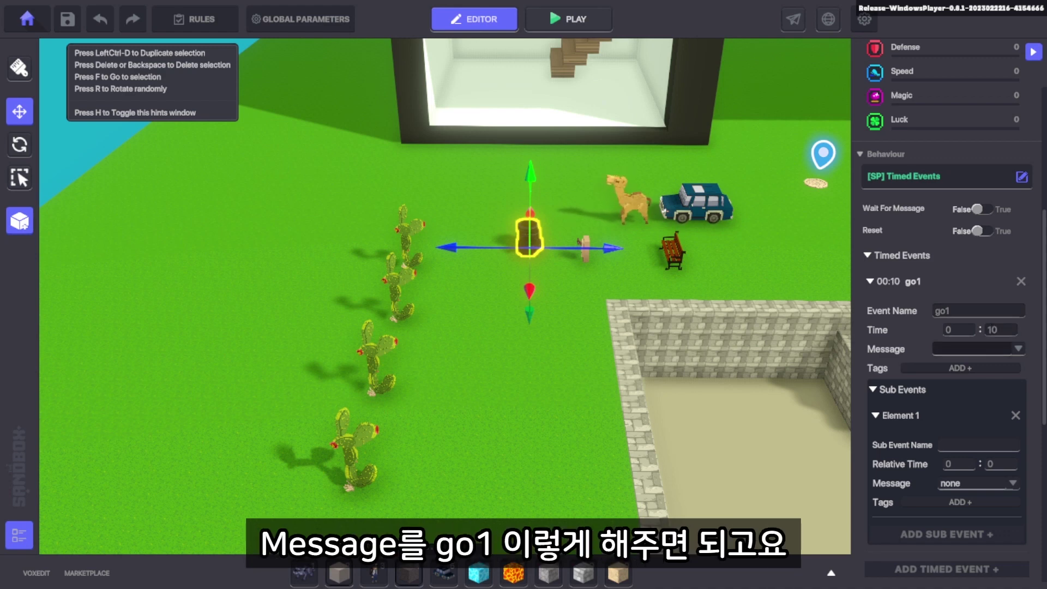
type("go1")
key("Return")
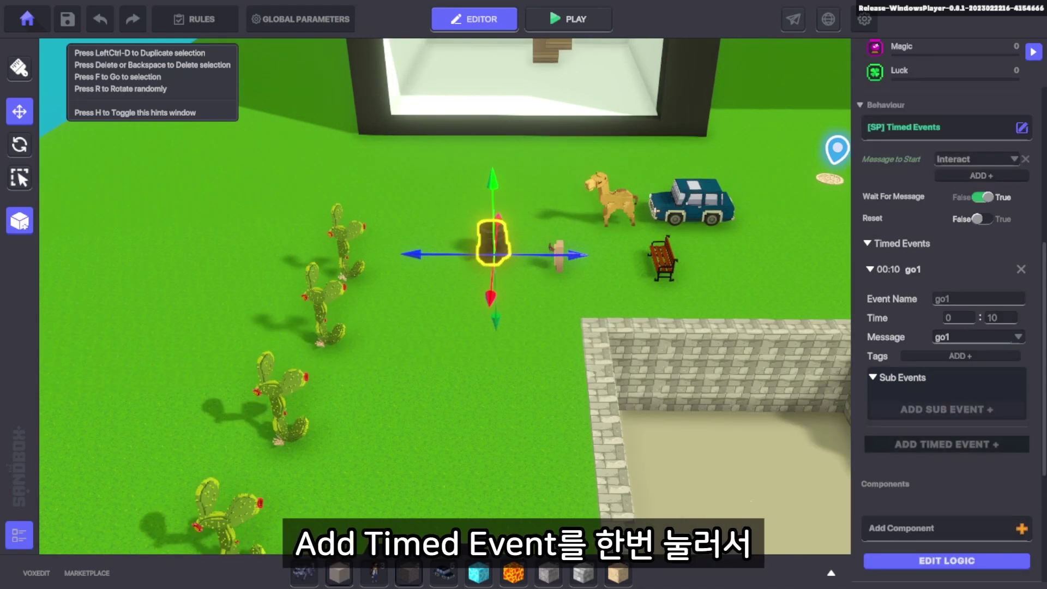
Add a second timed event named go2 to the tire pile at 0:11, sending message go2.
left_click(947, 443)
scroll(897, 333, "down", 3)
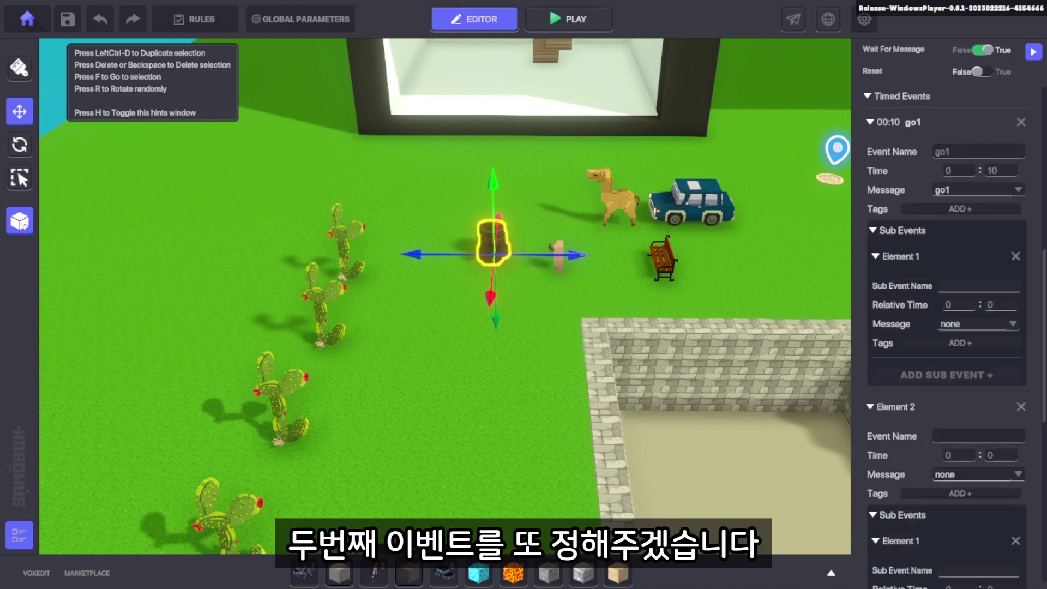
left_click(979, 436)
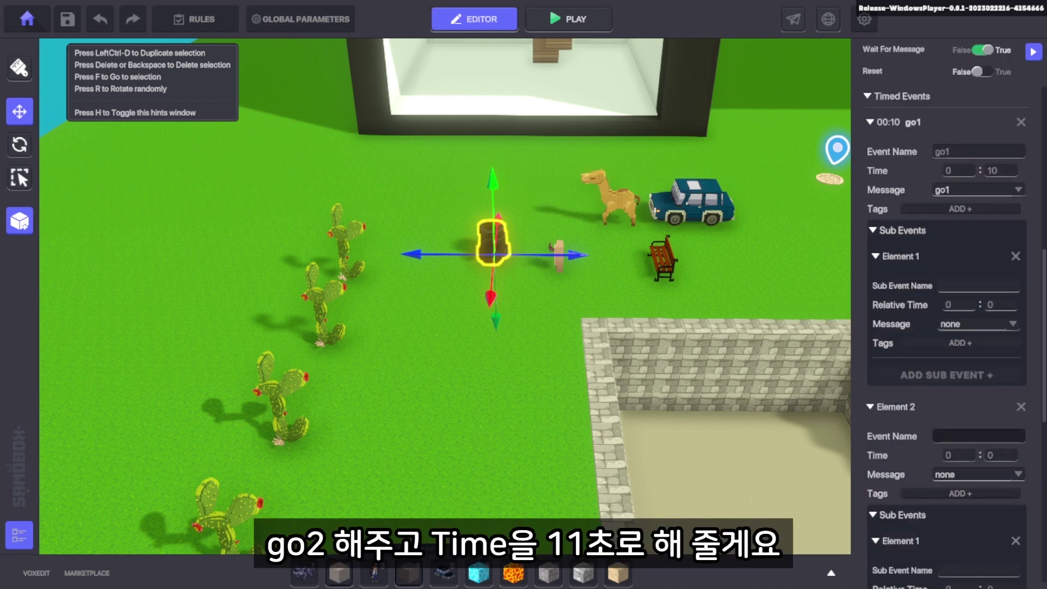
left_click(1000, 455)
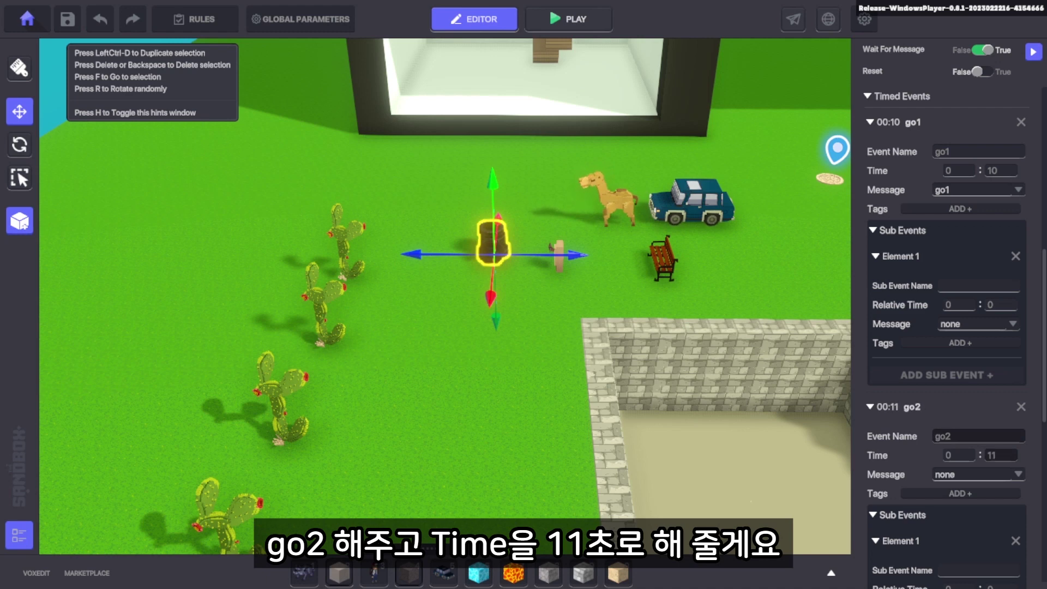
scroll(947, 305, "down", 2)
type("go2")
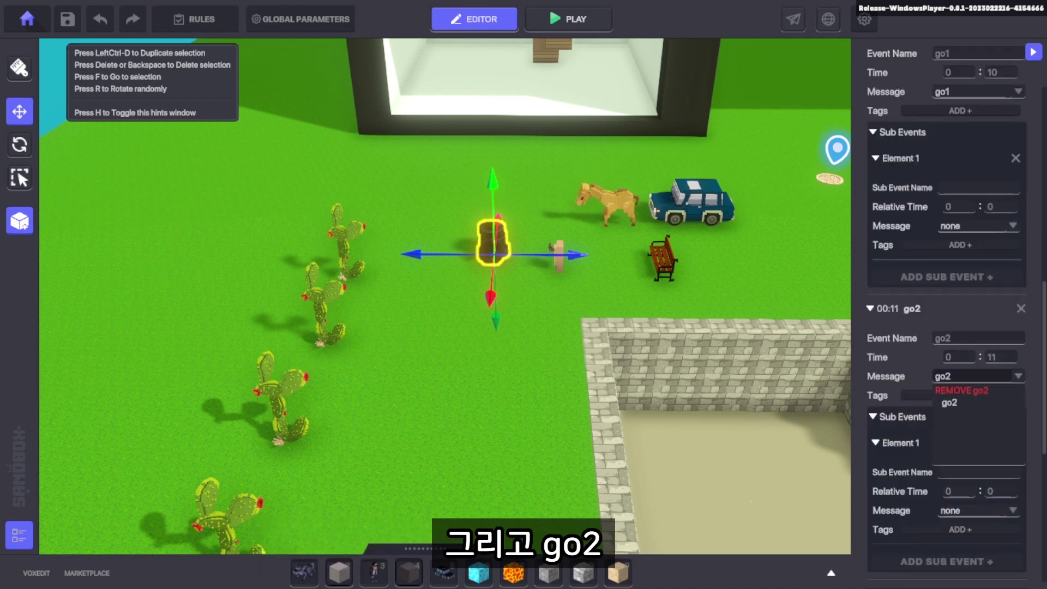
key("Return")
Add a third timed event named go3 to the tire pile at 0:12, sending message go3.
scroll(947, 306, "down", 4)
left_click(947, 400)
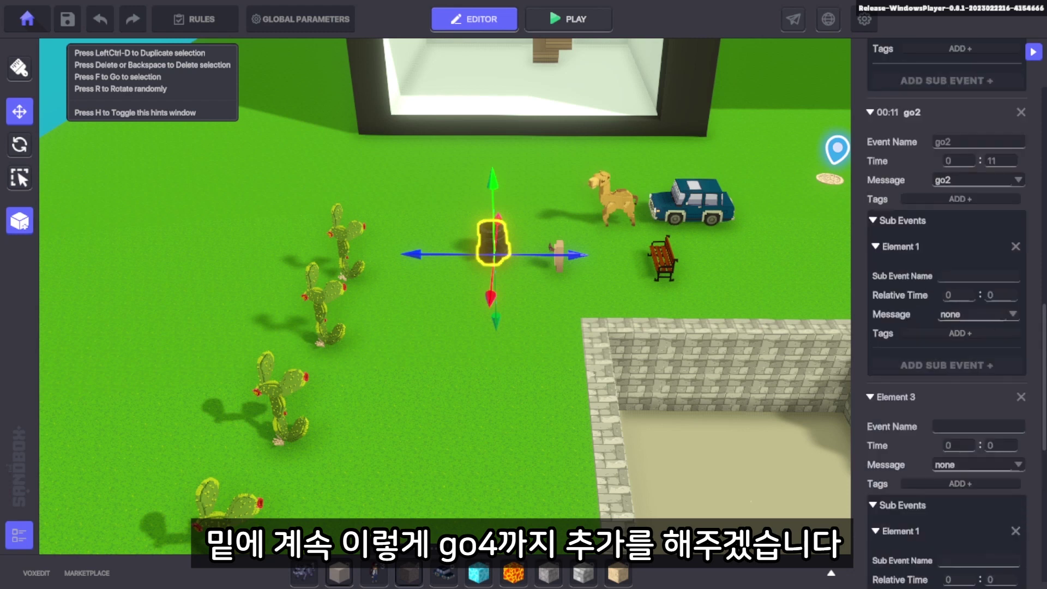
scroll(946, 327, "down", 3)
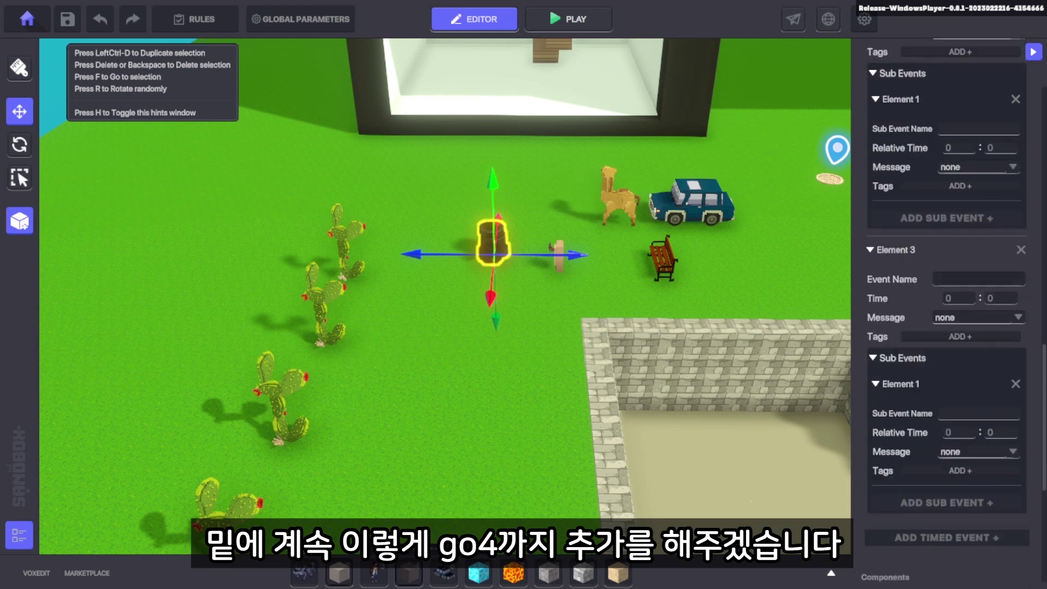
left_click(1001, 298)
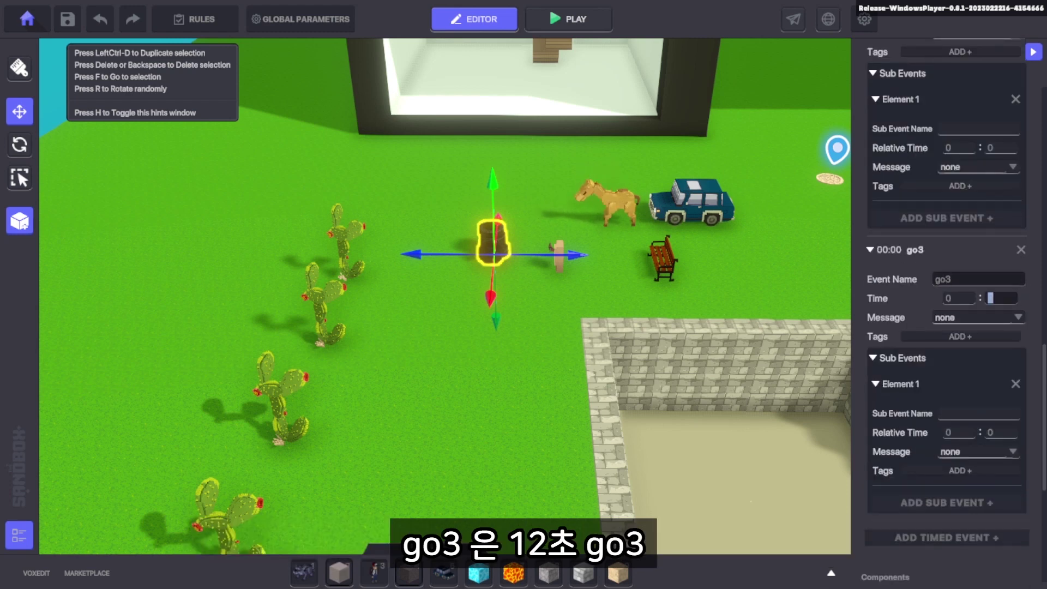
left_click(971, 318)
type("g")
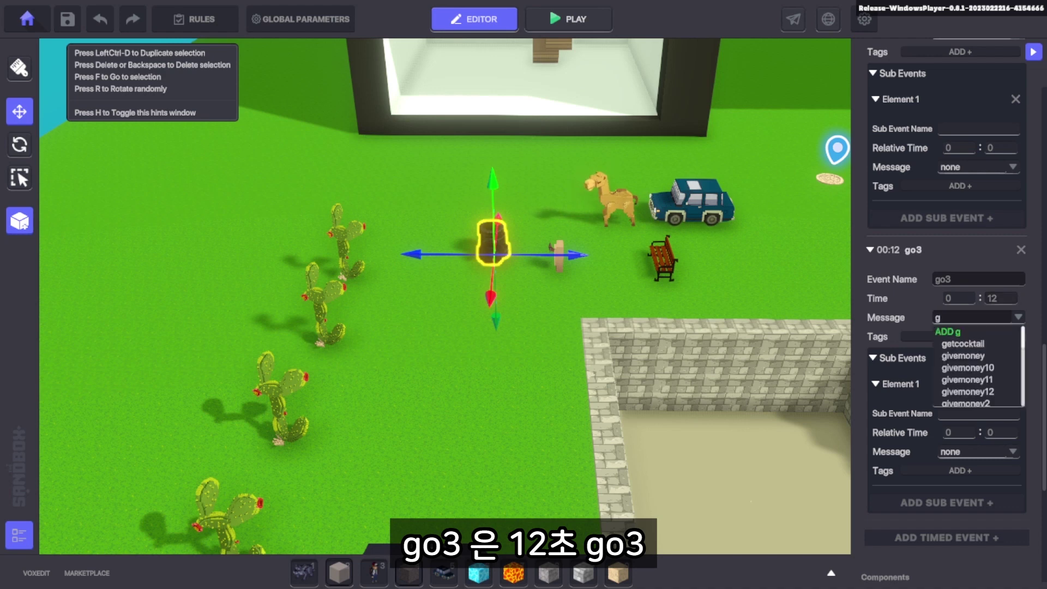
type("o3")
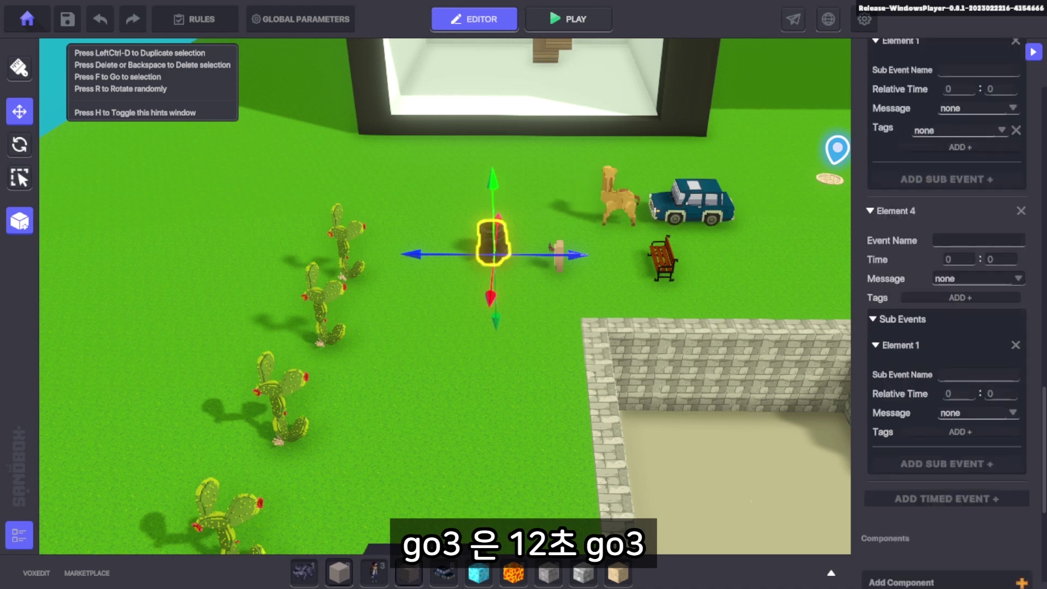
Set up the tire pile's fourth timed event as go4 at 0:13, sending message go4.
left_click(977, 240)
type("go4")
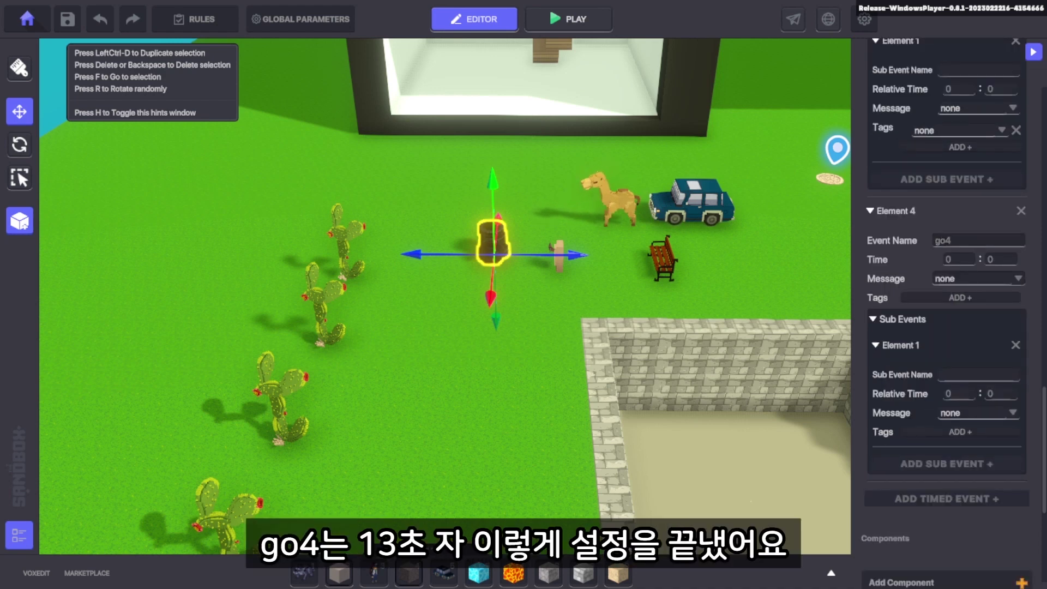
left_click(1001, 259)
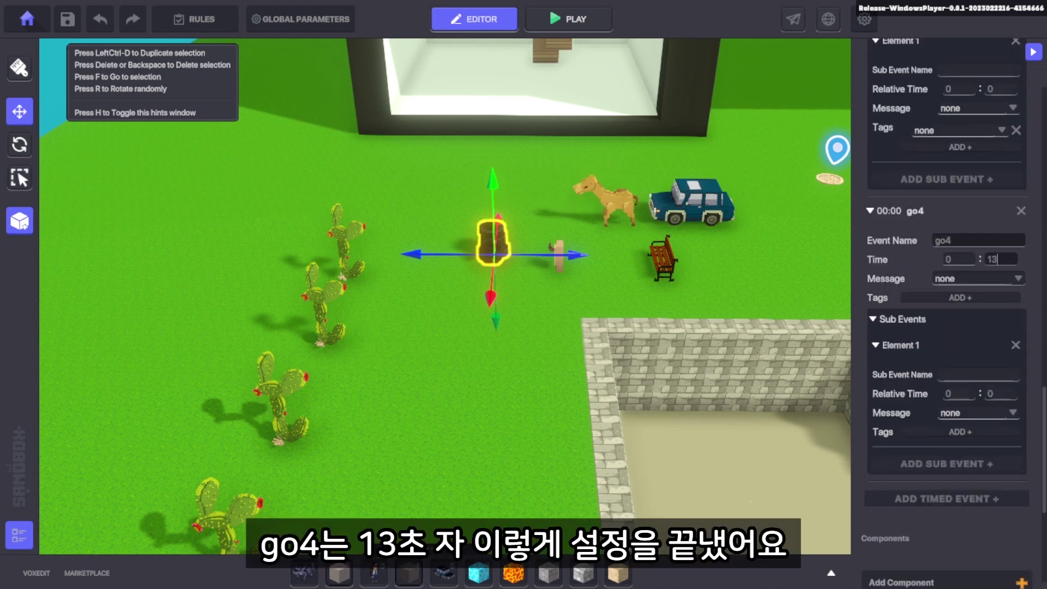
left_click(972, 278)
type("g")
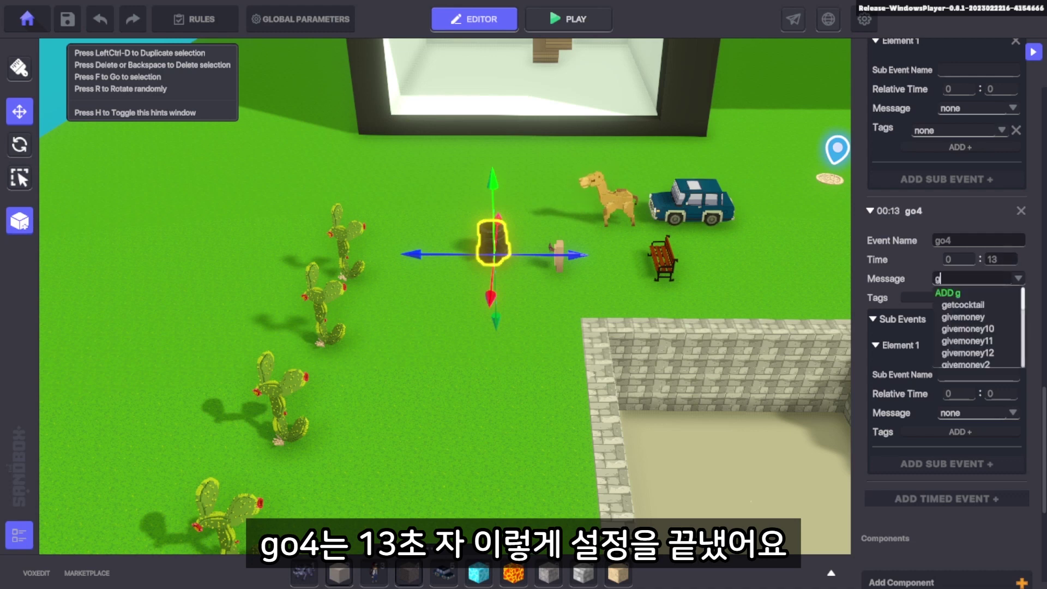
type("o4")
key("Return")
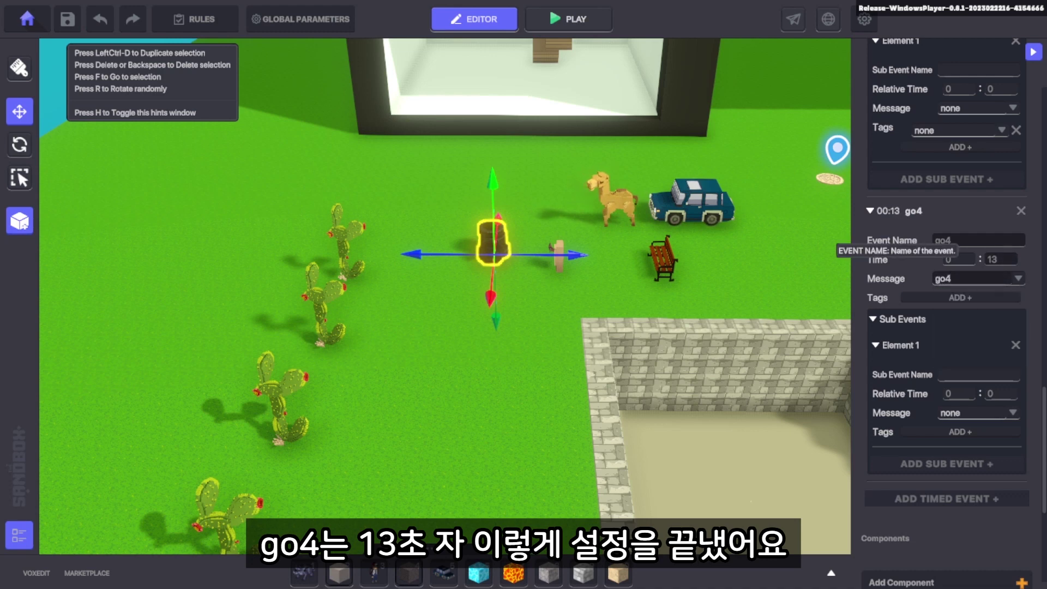
Shift the tire pile slightly away from the lever, towards the row of cacti.
scroll(974, 268, "up", 15)
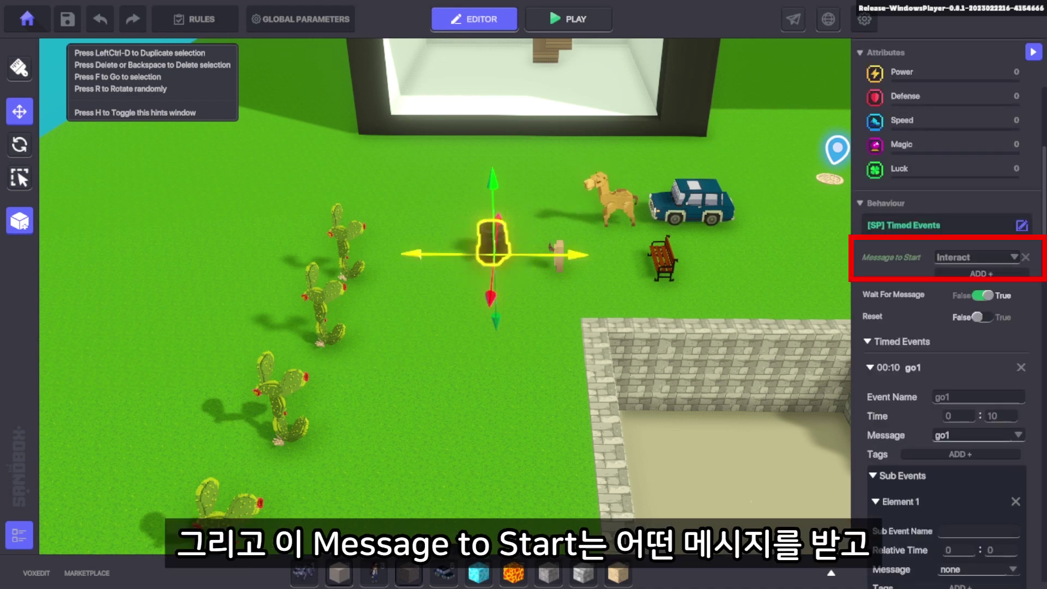
left_click_drag(577, 254, 556, 255)
scroll(445, 296, "up", 2)
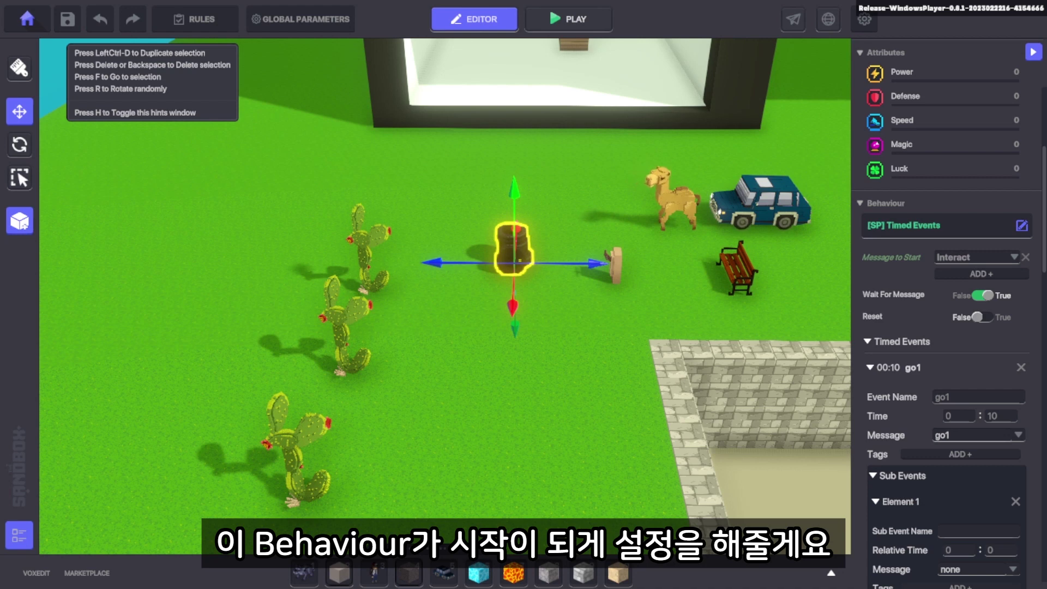
Check the tire pile's timed events from go1 to go4 and save the experience.
scroll(946, 327, "down", 3)
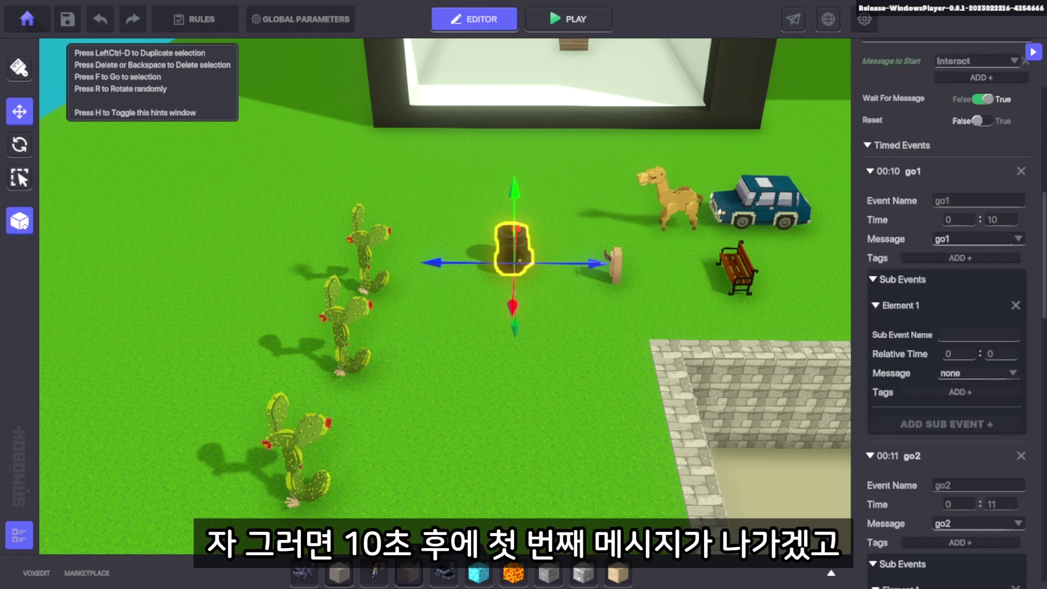
scroll(946, 327, "down", 2)
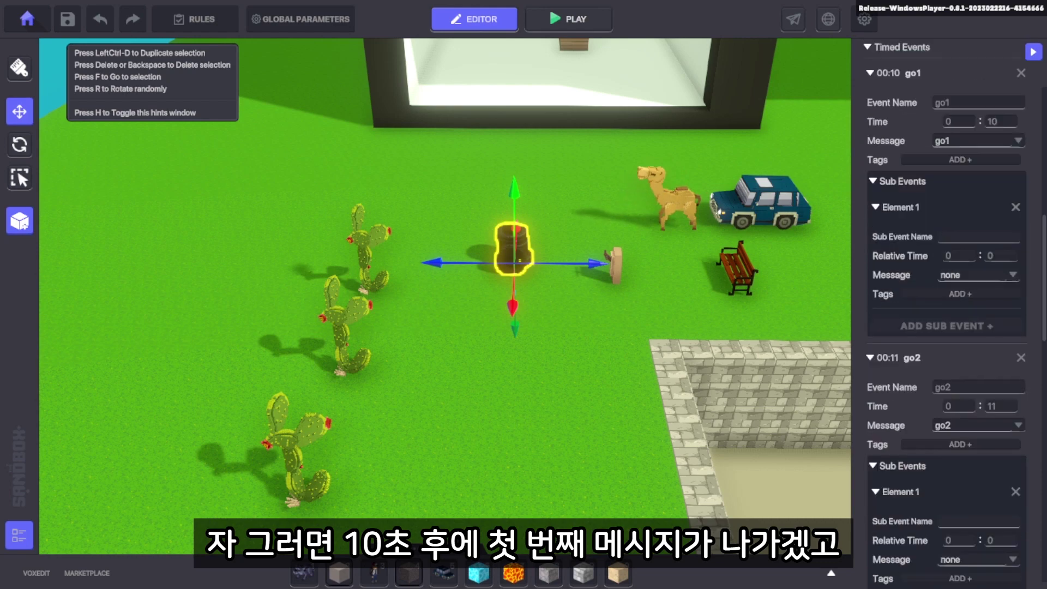
scroll(946, 314, "down", 3)
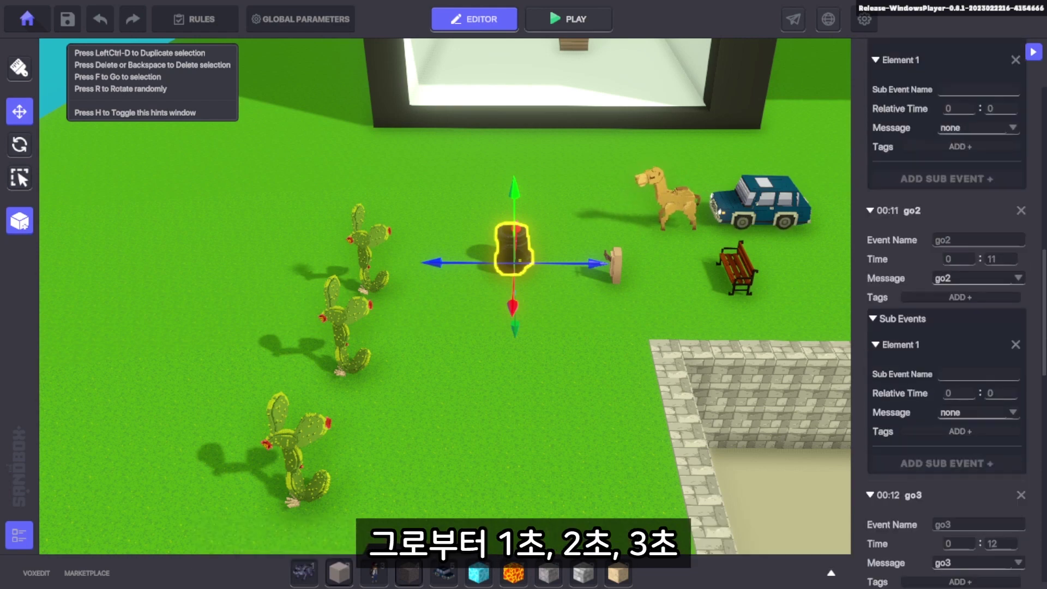
scroll(946, 314, "down", 4)
scroll(946, 313, "down", 9)
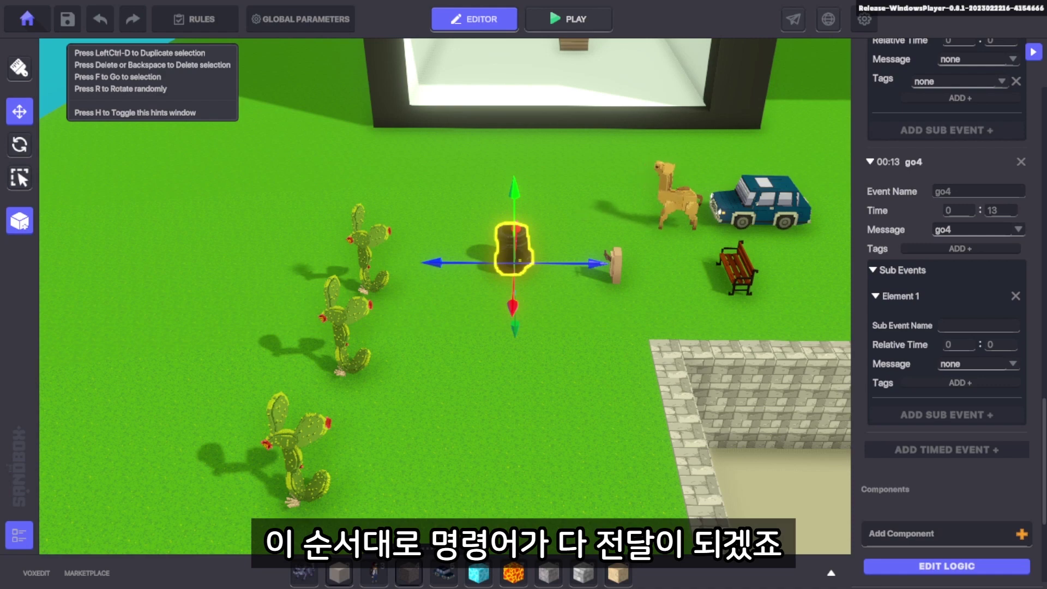
left_click(67, 19)
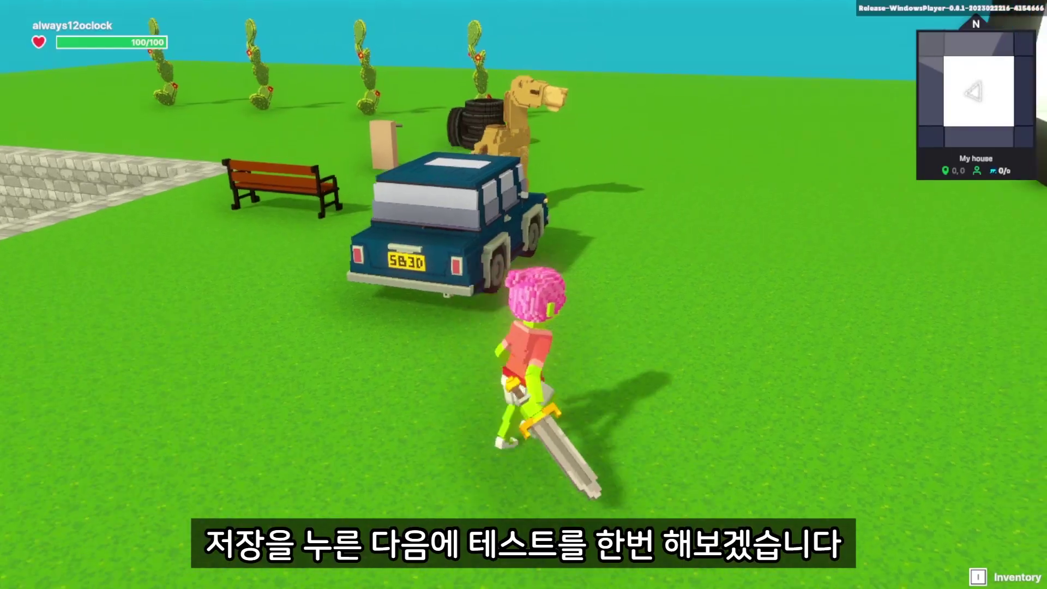
Playtest the scene by walking up to the tire pile, interacting with it and watching the four cacti.
key("w")
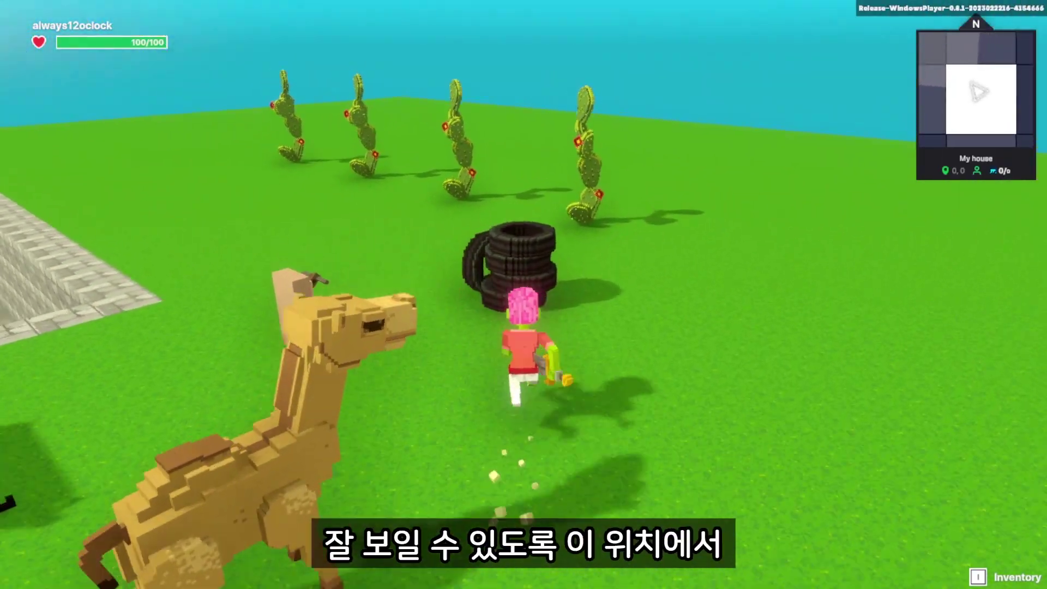
key("w")
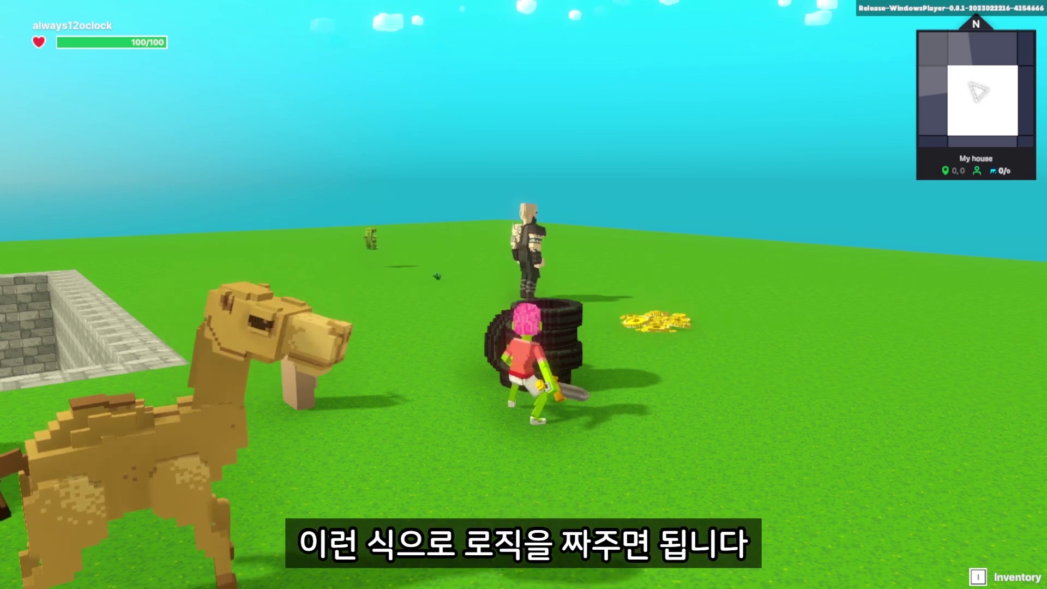
key("d")
key("w")
key("space")
key("d")
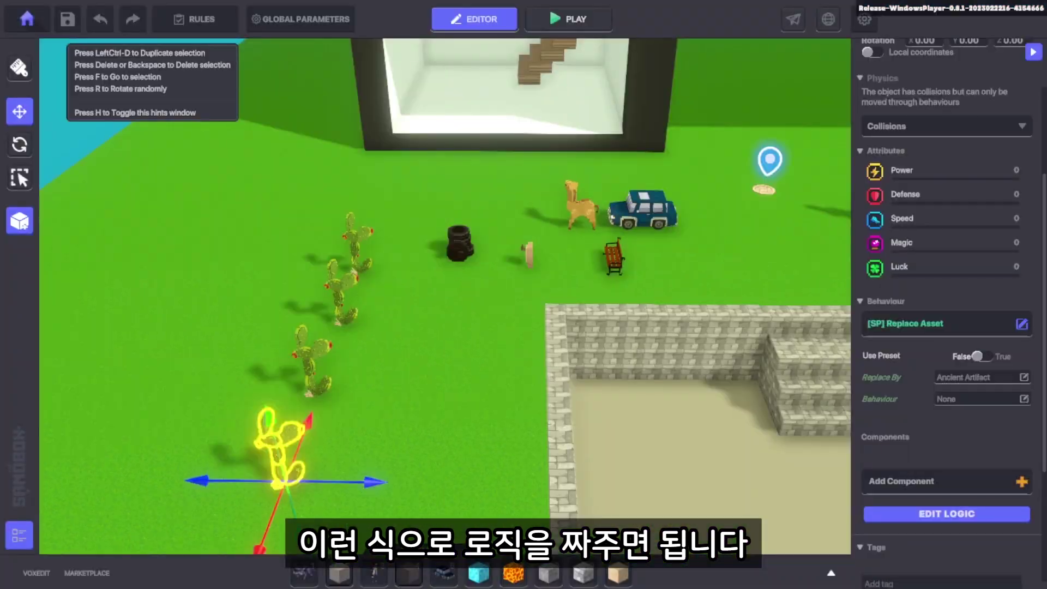
Place the Wheel Gorilla_CF Platformer Set entity on the grass, across the cactus row from the tire pile.
key("Escape")
key("w")
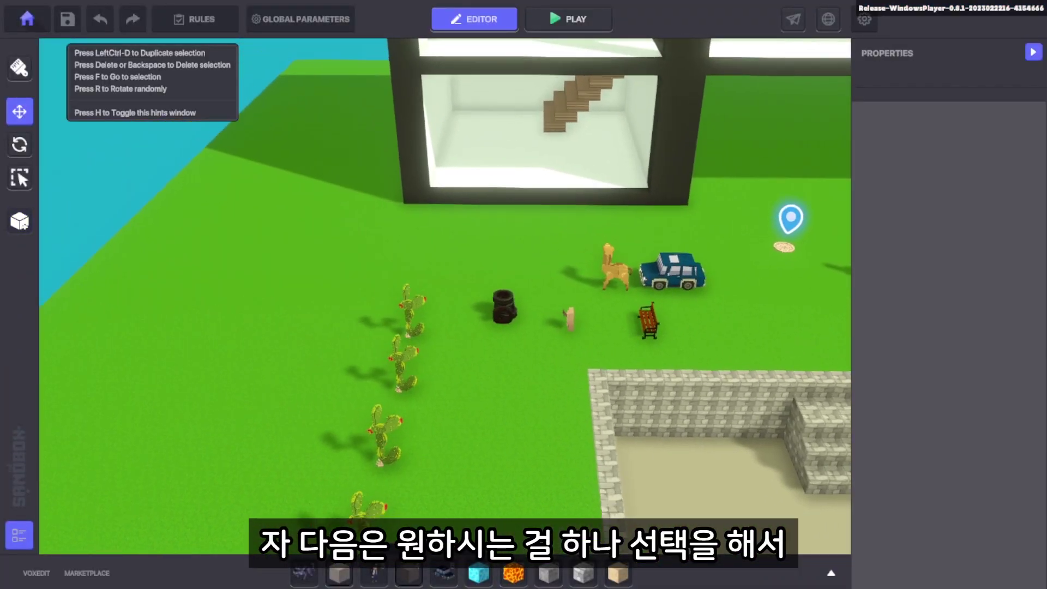
key("Tab")
scroll(507, 523, "down", 5)
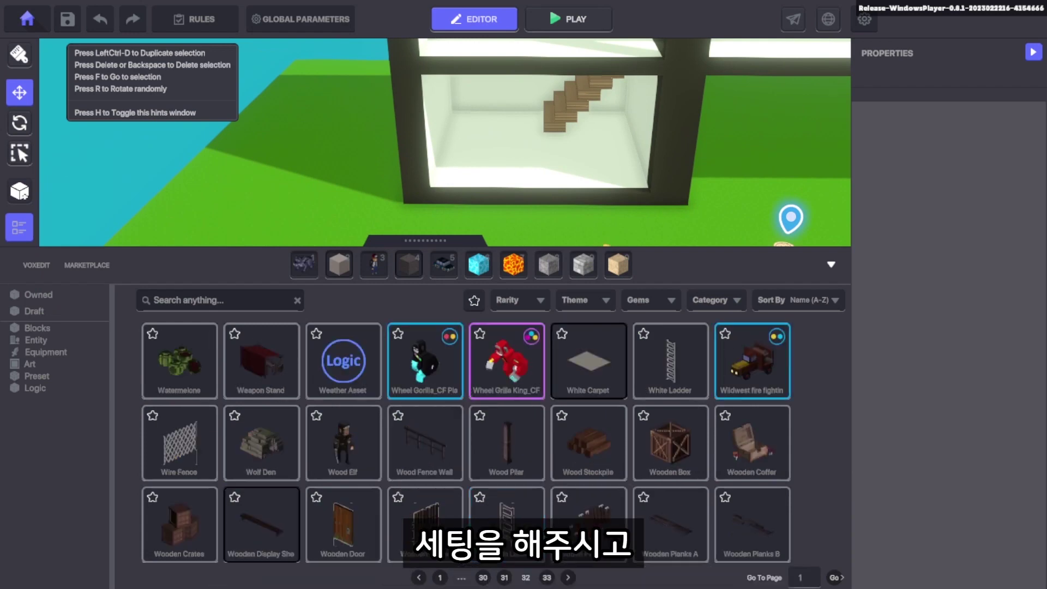
left_click(425, 360)
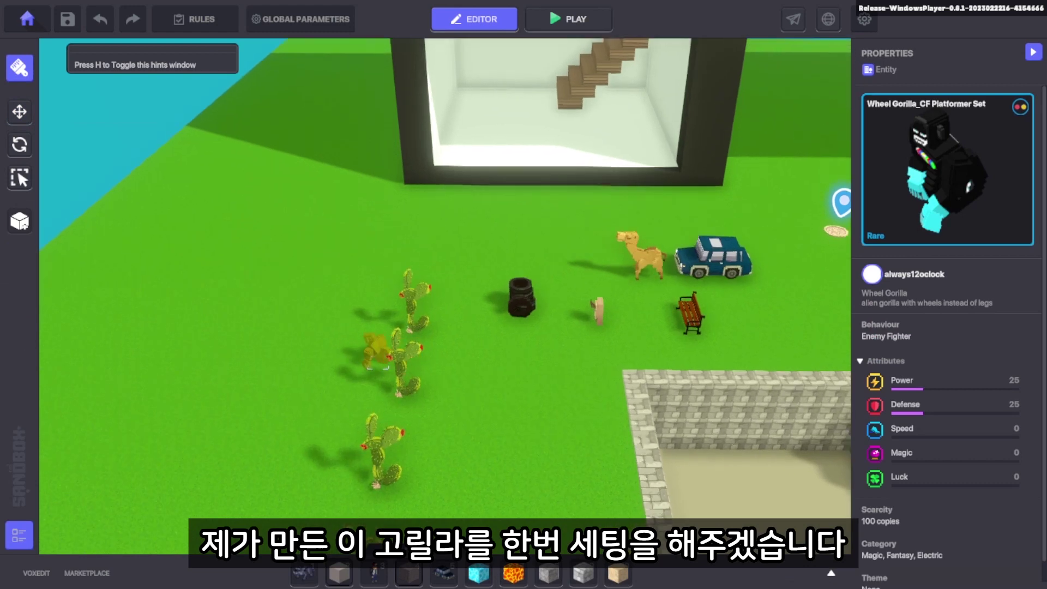
left_click(245, 324)
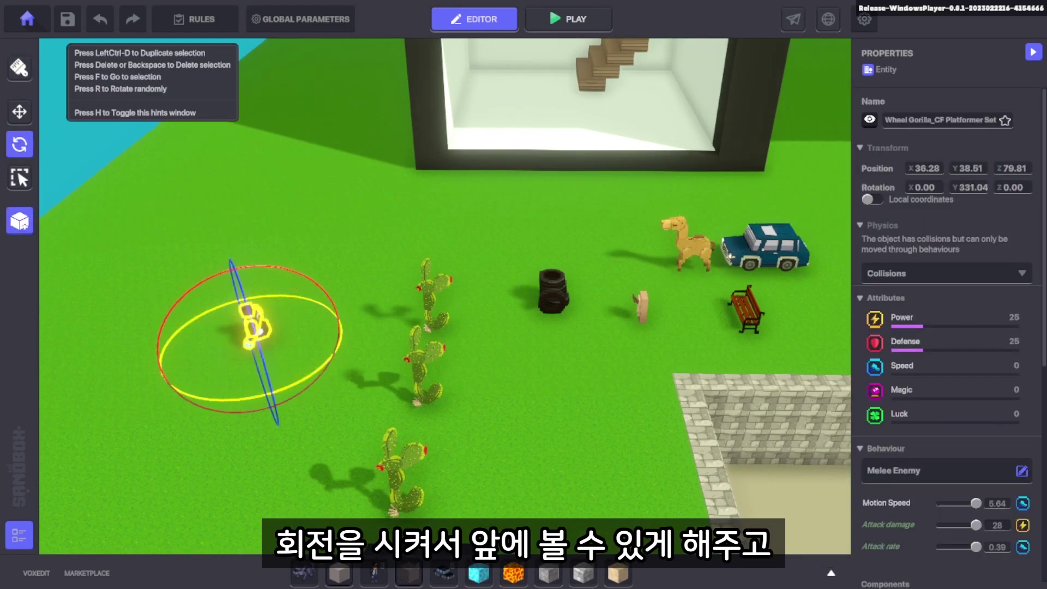
Rotate the Wheel Gorilla around its vertical axis to a Y rotation of about 175.68.
left_click_drag(235, 400, 262, 399)
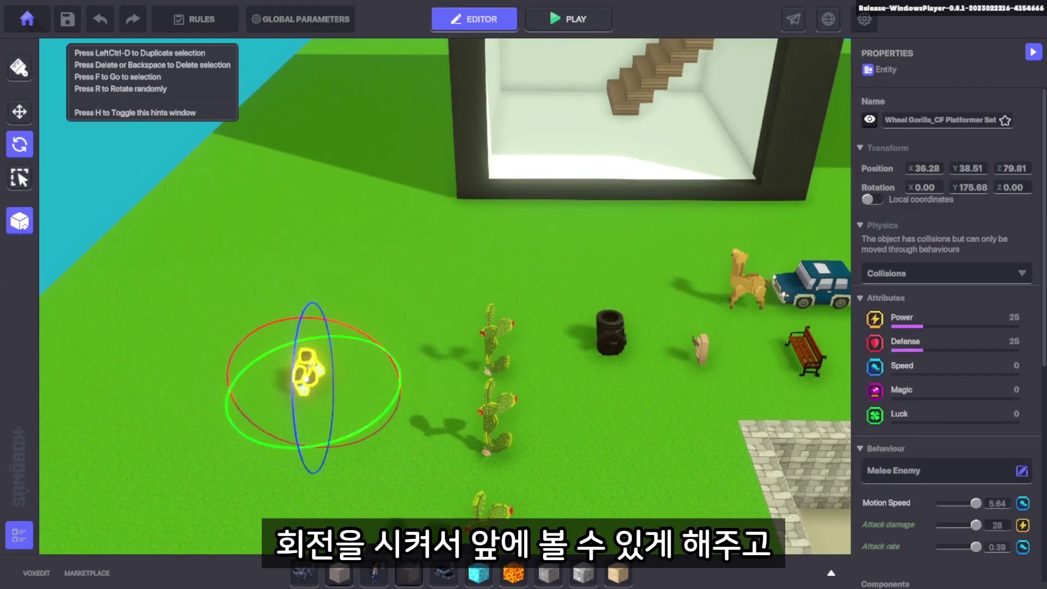
key("Escape")
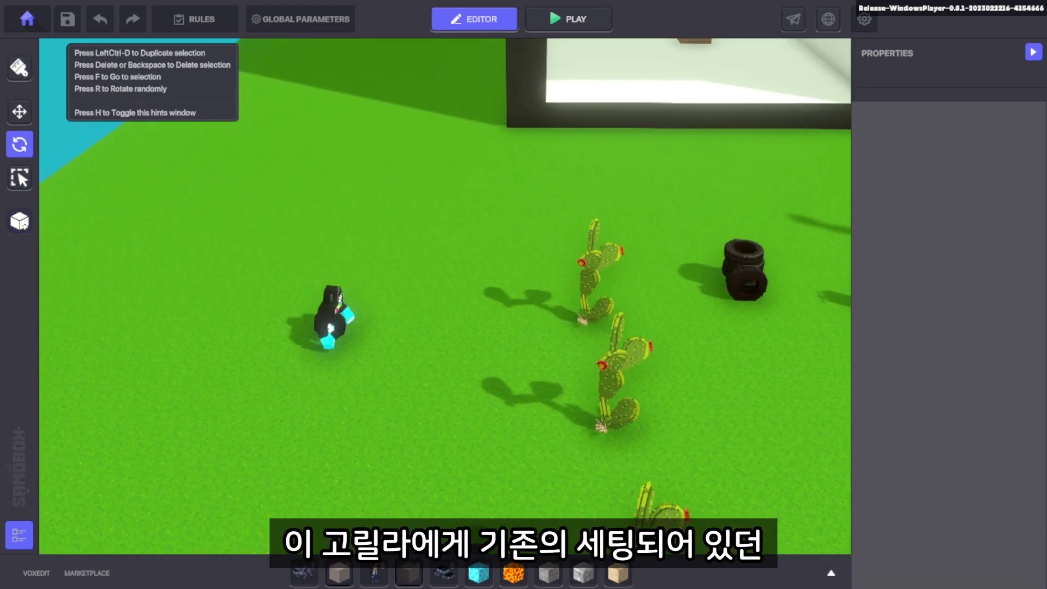
Remove the gorilla's Health component and set its behaviour to None.
left_click(332, 314)
scroll(938, 327, "down", 5)
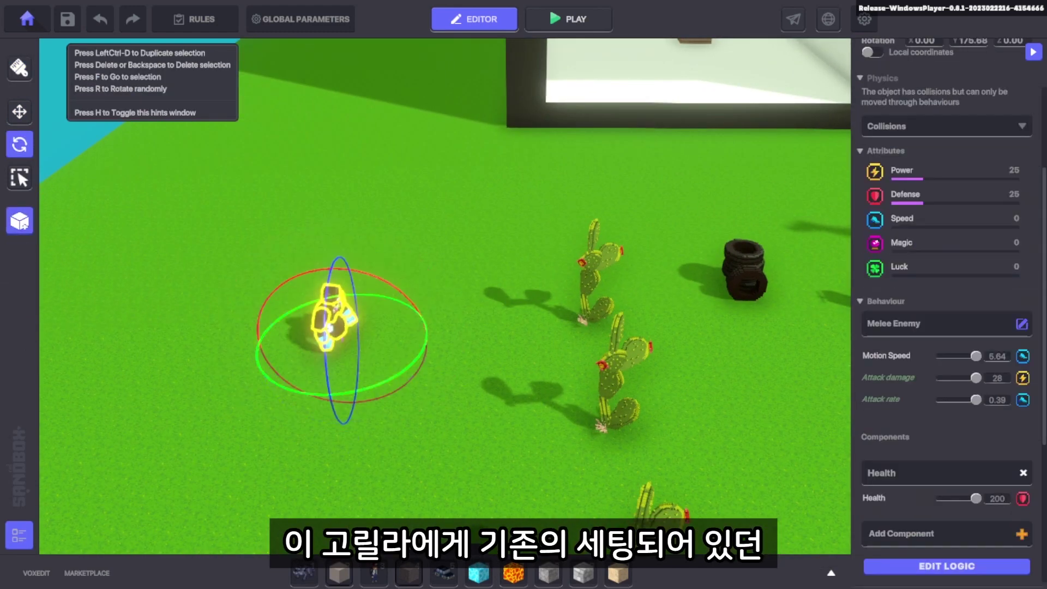
left_click(1023, 473)
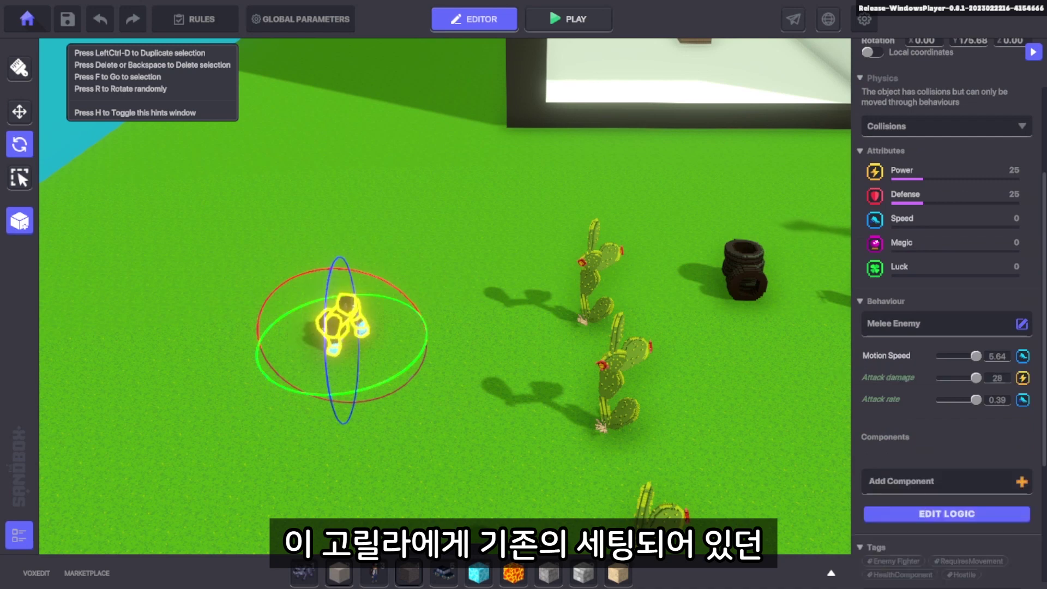
left_click(1022, 324)
left_click(386, 262)
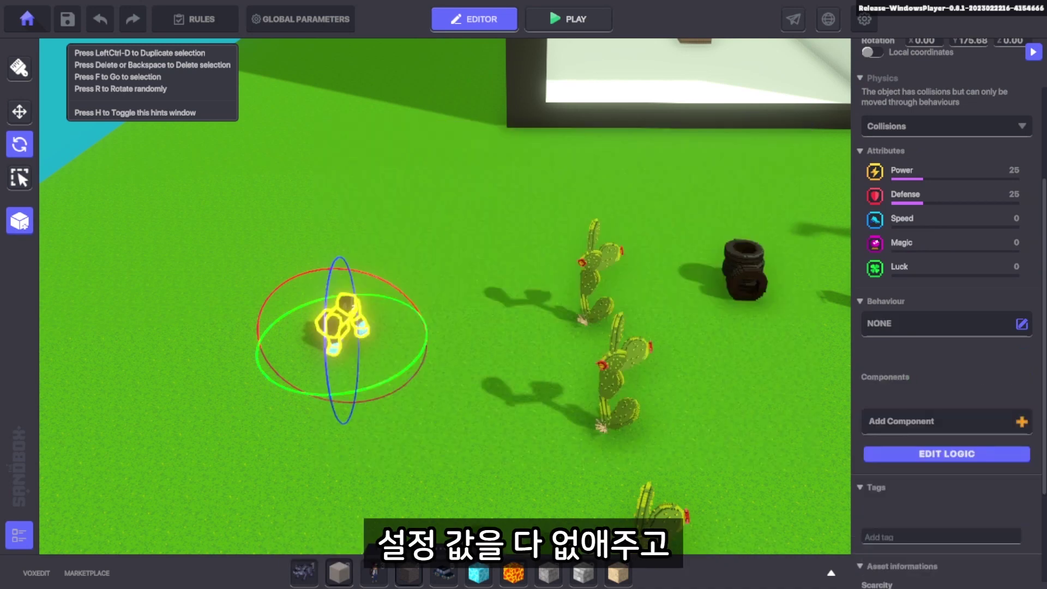
Assign the [SP] Visual FX behaviour to the gorilla.
left_click(1022, 324)
scroll(734, 387, "down", 2)
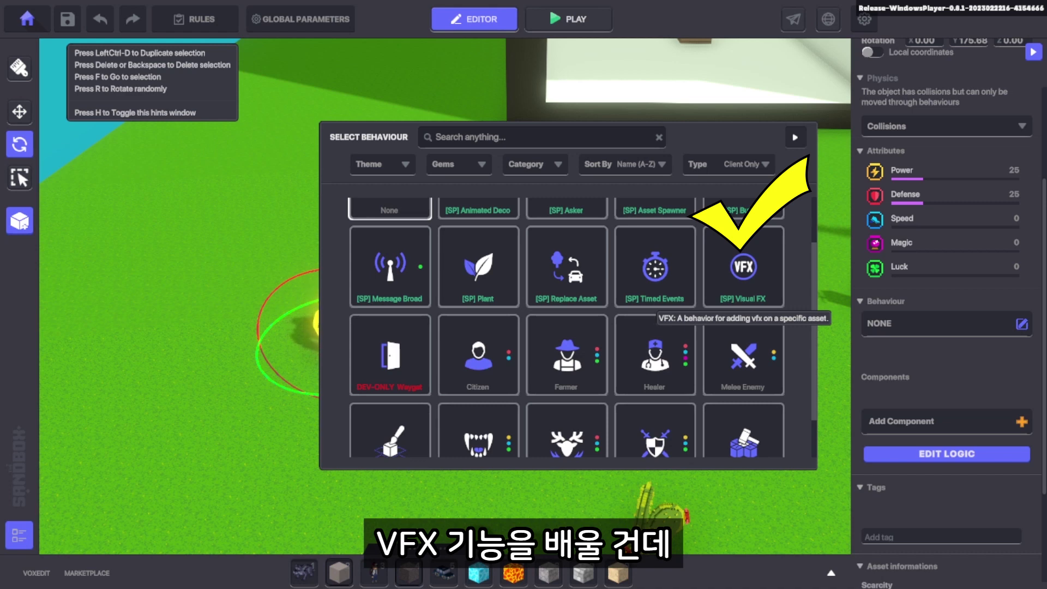
left_click(743, 268)
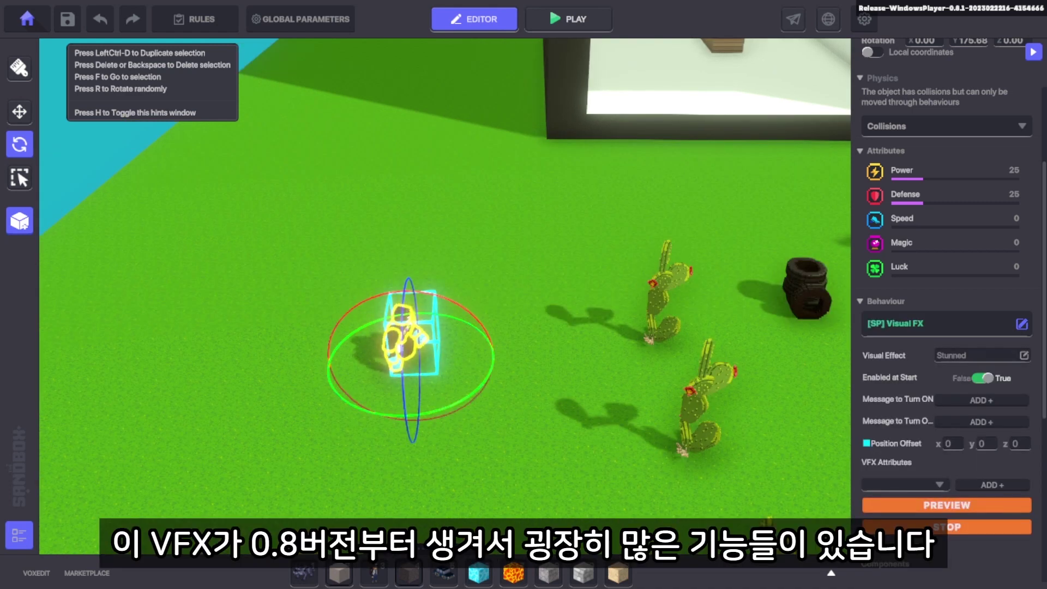
Set the gorilla's visual effect to AmbientBubbles and preview it in the scene.
middle_click_drag(491, 338, 484, 227)
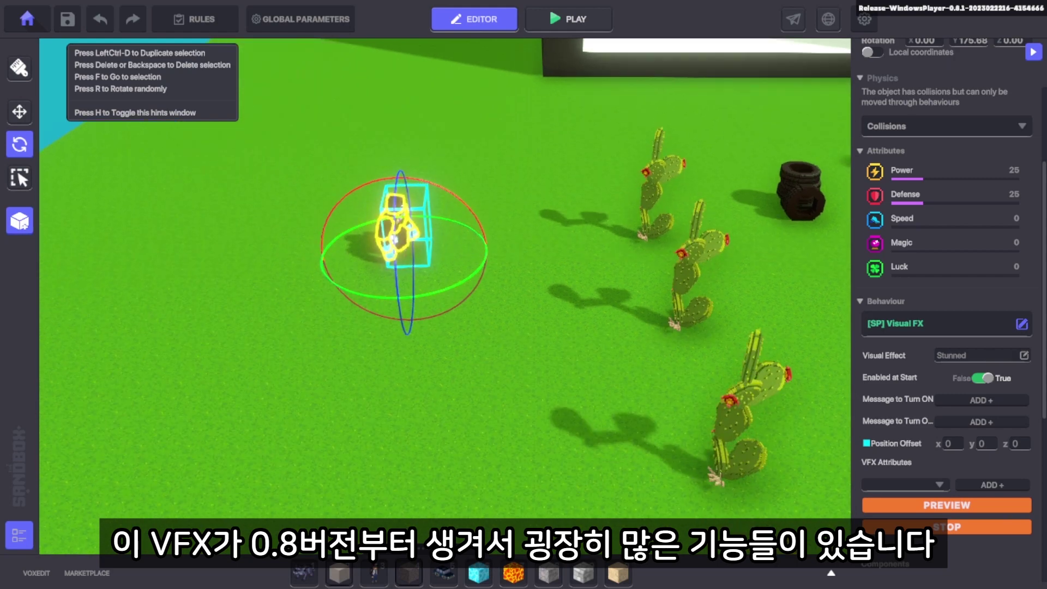
right_click_drag(523, 231, 444, 218)
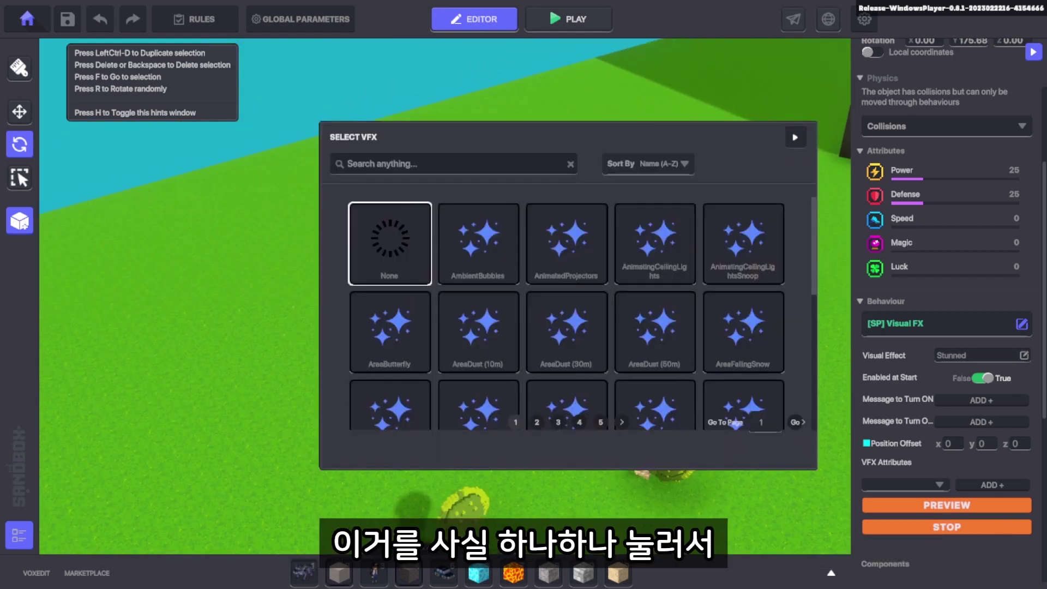
left_click(478, 244)
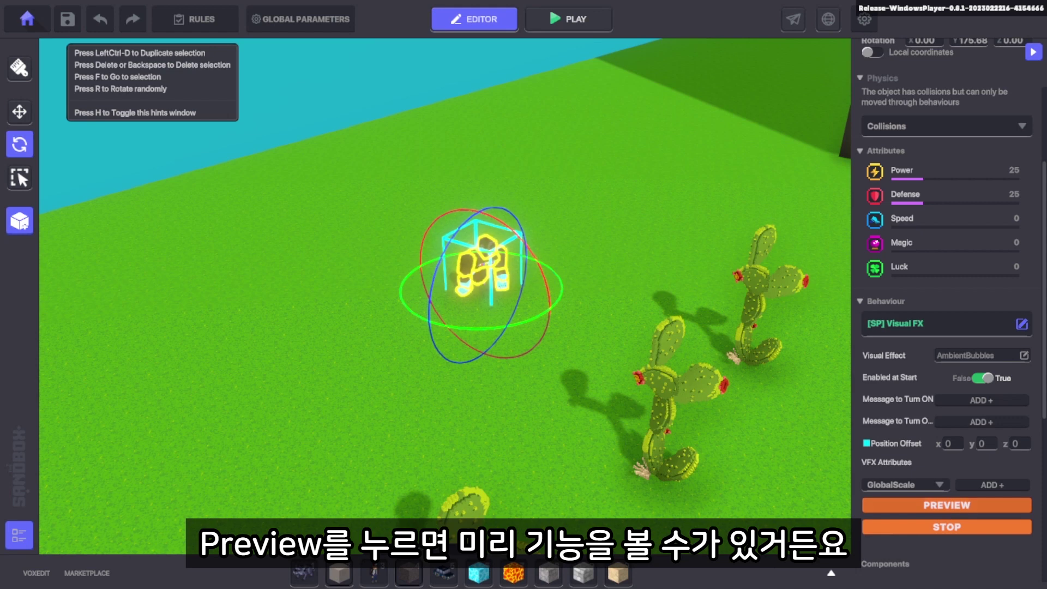
scroll(507, 278, "up", 3)
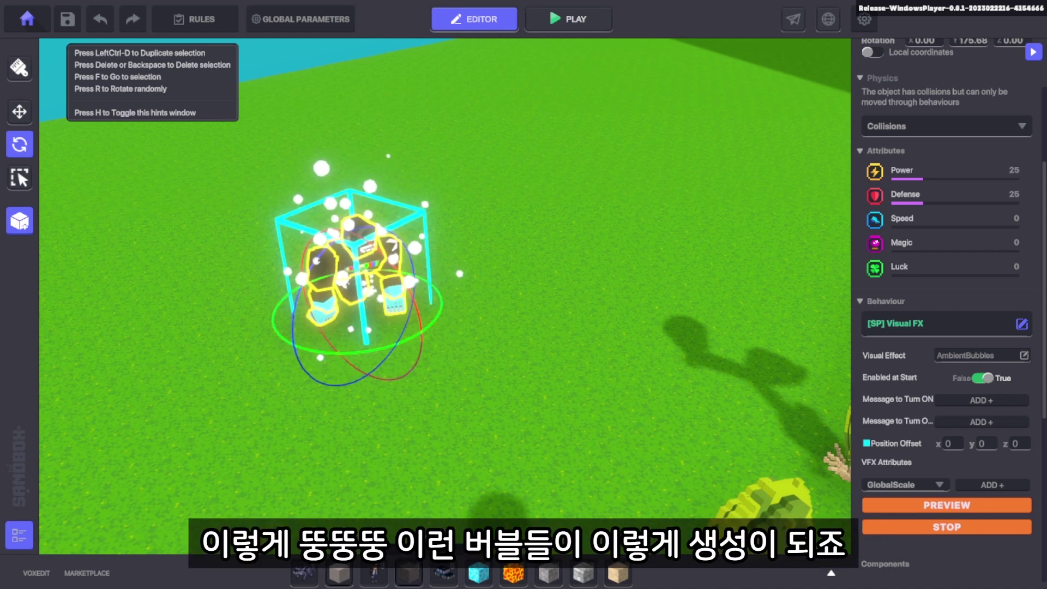
Try the AnimatedProjectors and AreaDust (50m) visual effects on the gorilla.
left_click(1024, 355)
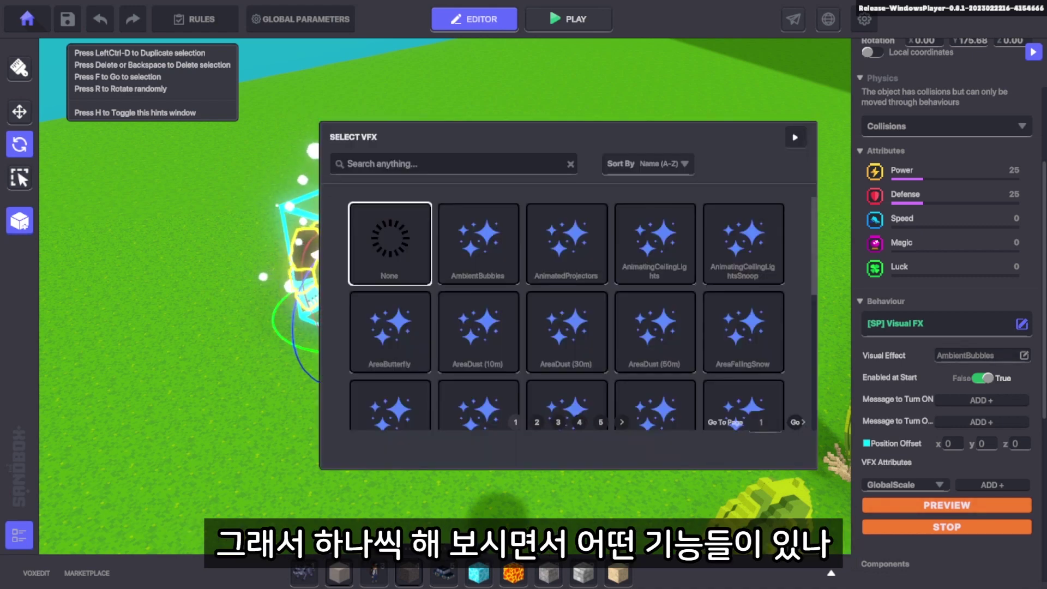
left_click(567, 242)
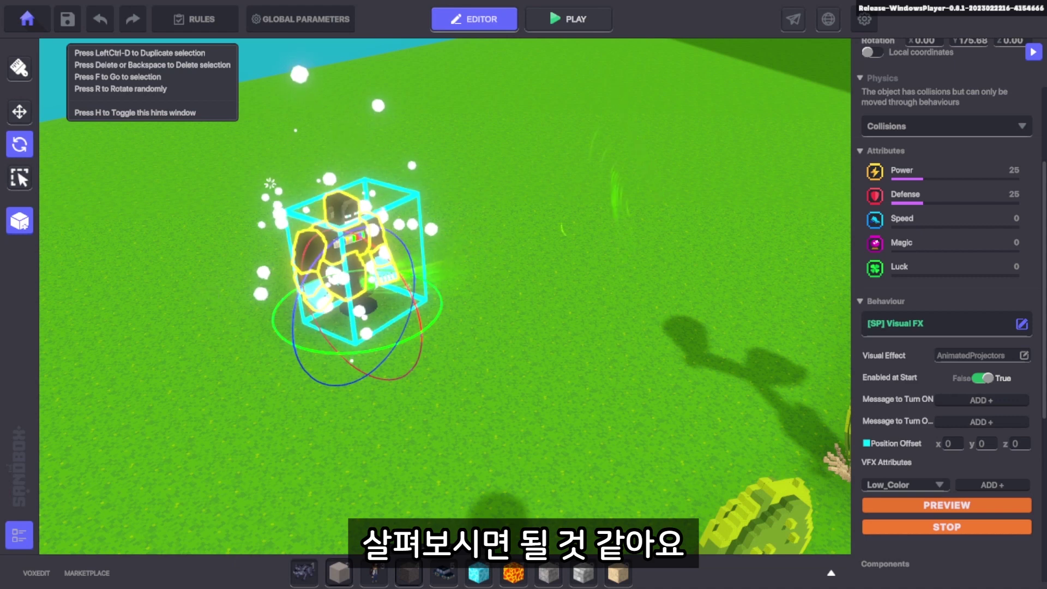
left_click(1024, 356)
left_click(654, 334)
Search the visual effects for "rain", choose Rainbow for the gorilla and preview it.
left_click(1025, 355)
scroll(567, 313, "down", 4)
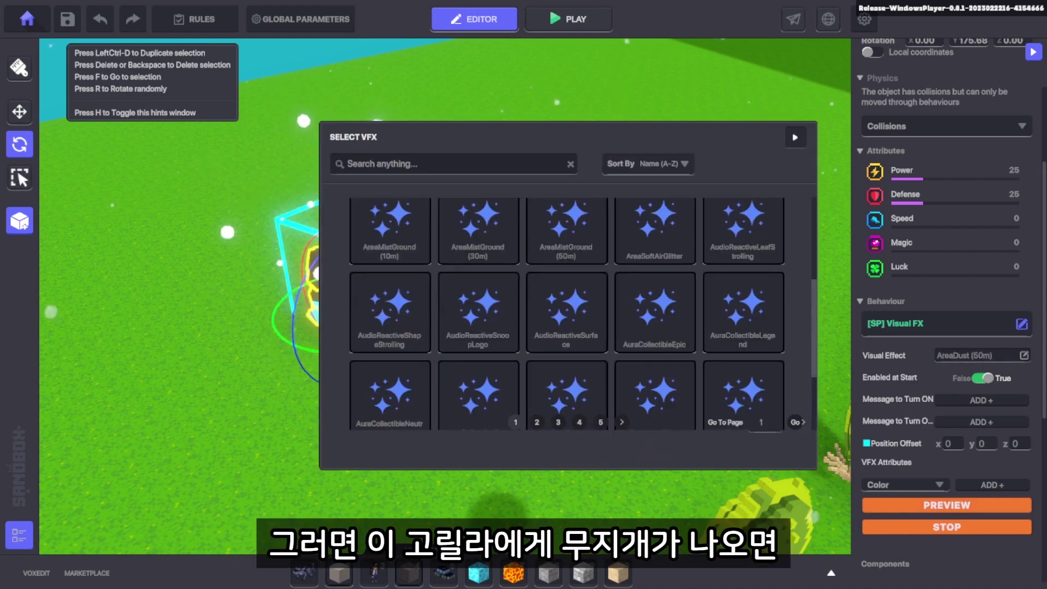
left_click(579, 422)
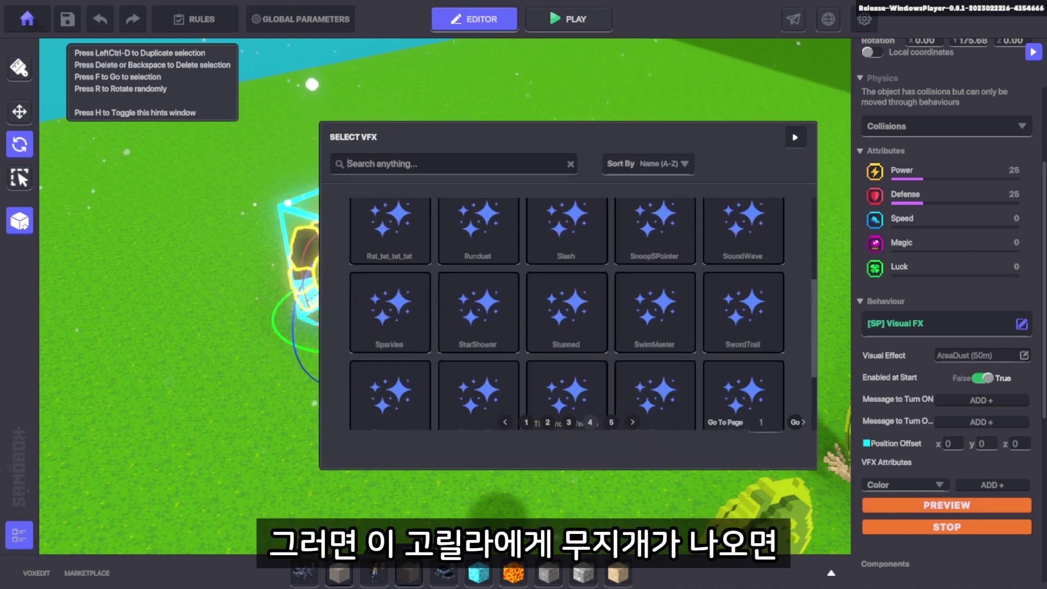
left_click(381, 164)
type("ra")
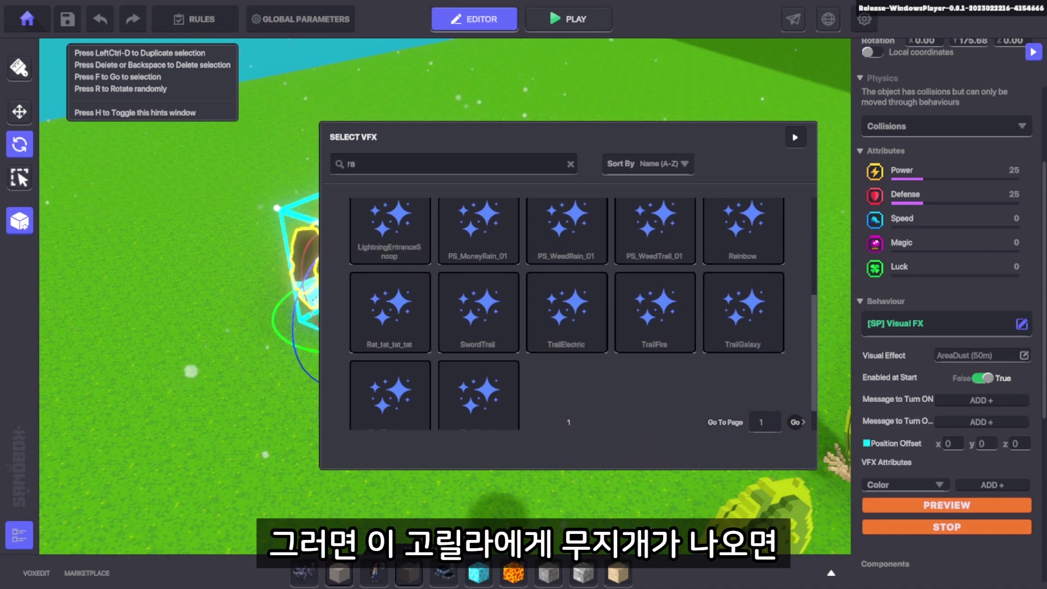
type("in")
left_click(611, 244)
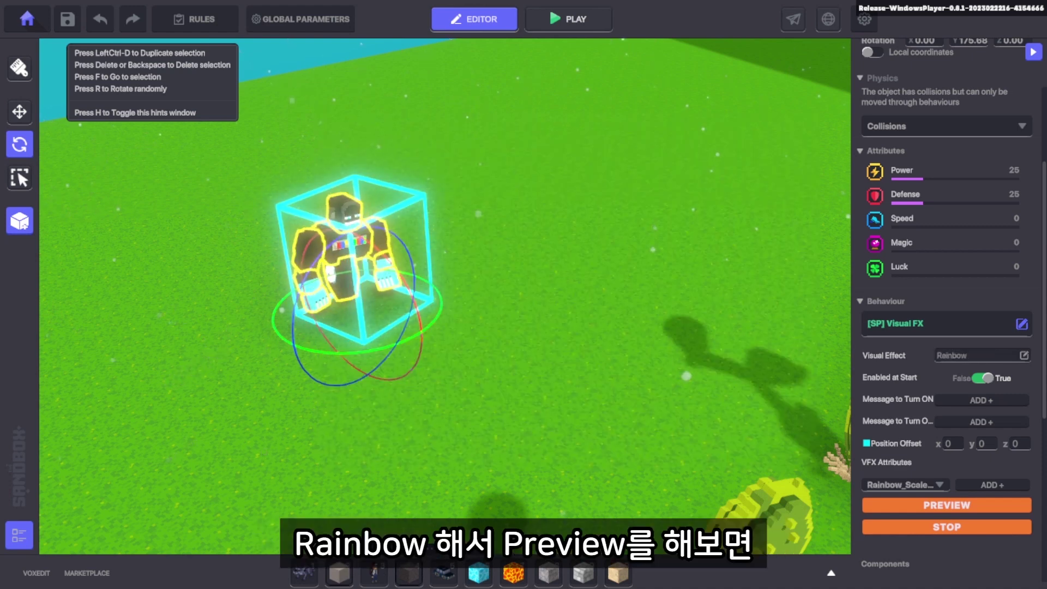
left_click(946, 505)
right_click_drag(600, 295, 491, 295)
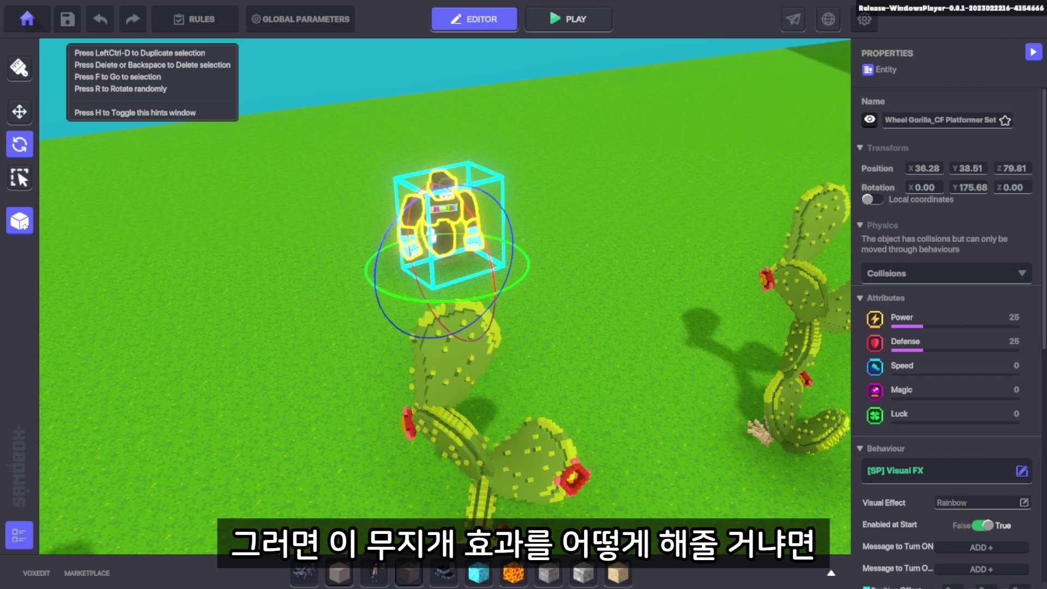
Turn off Enabled at Start for the gorilla's Rainbow effect and set its Message to Turn ON to go1.
scroll(946, 327, "down", 3)
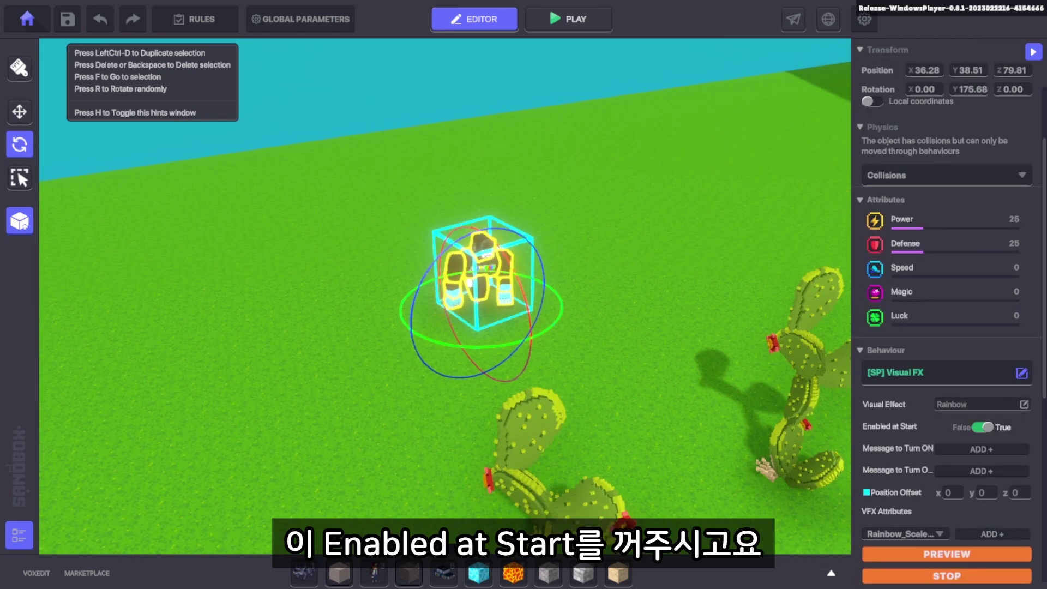
left_click(983, 428)
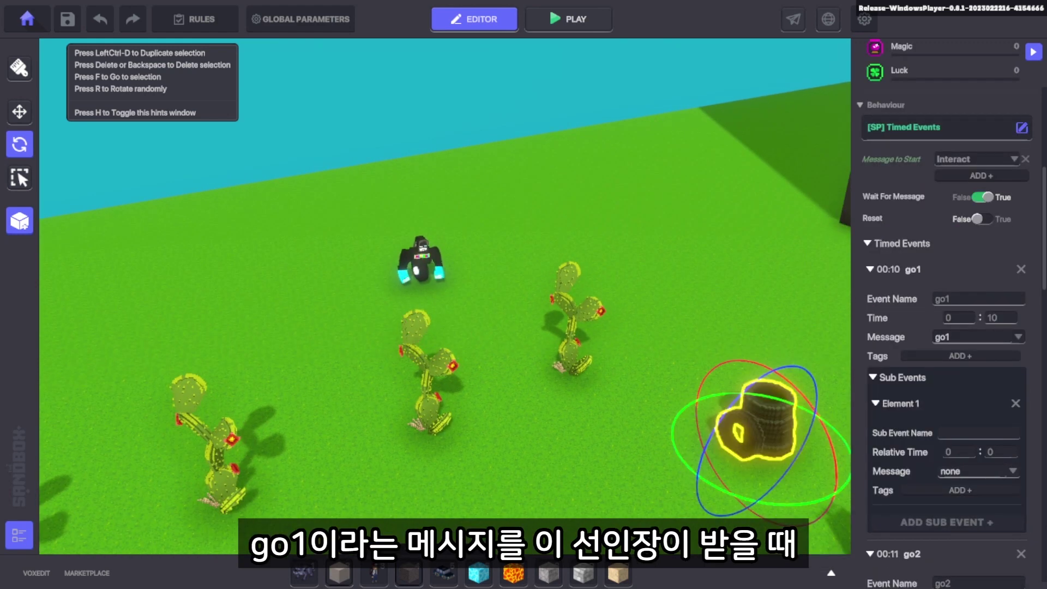
left_click(421, 262)
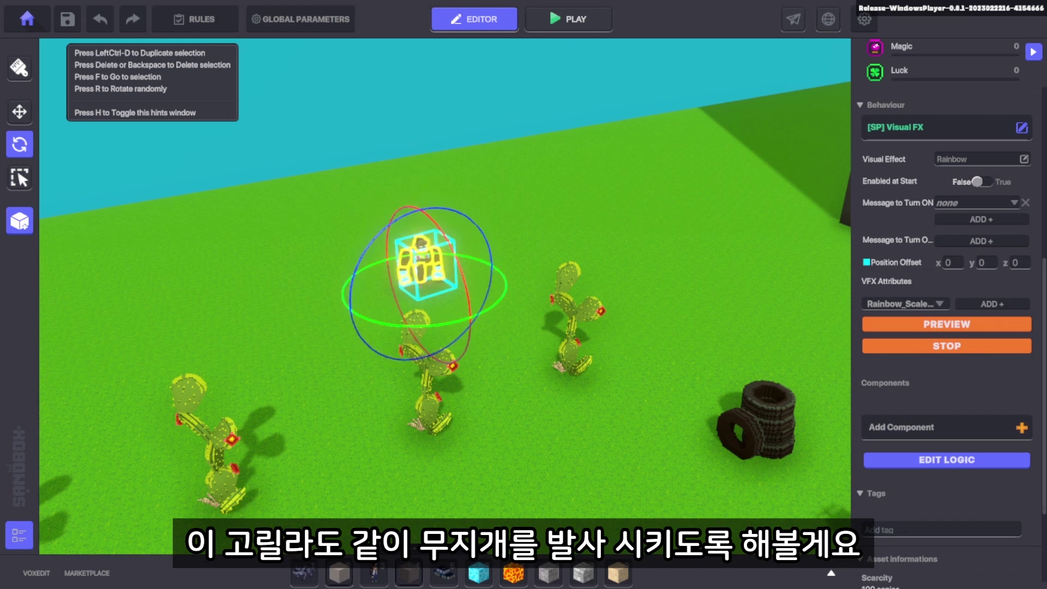
left_click(973, 202)
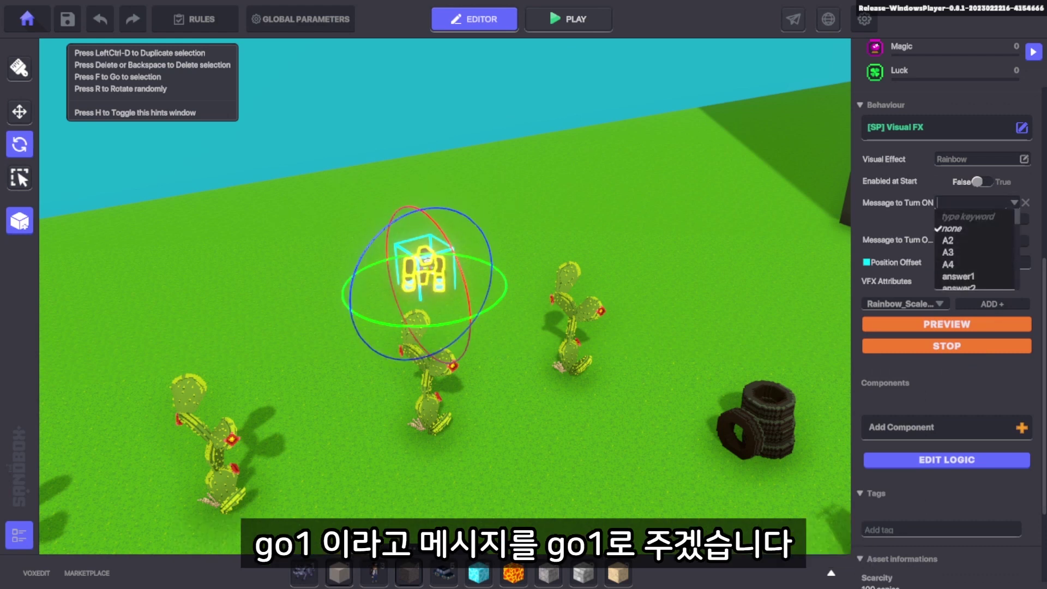
type("go1")
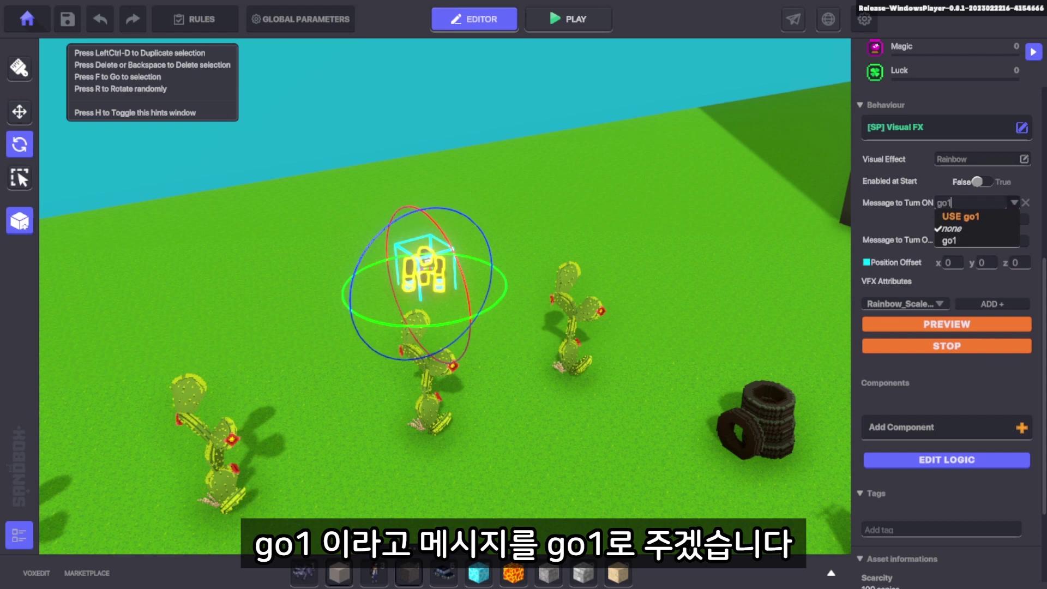
key("Return")
key("a")
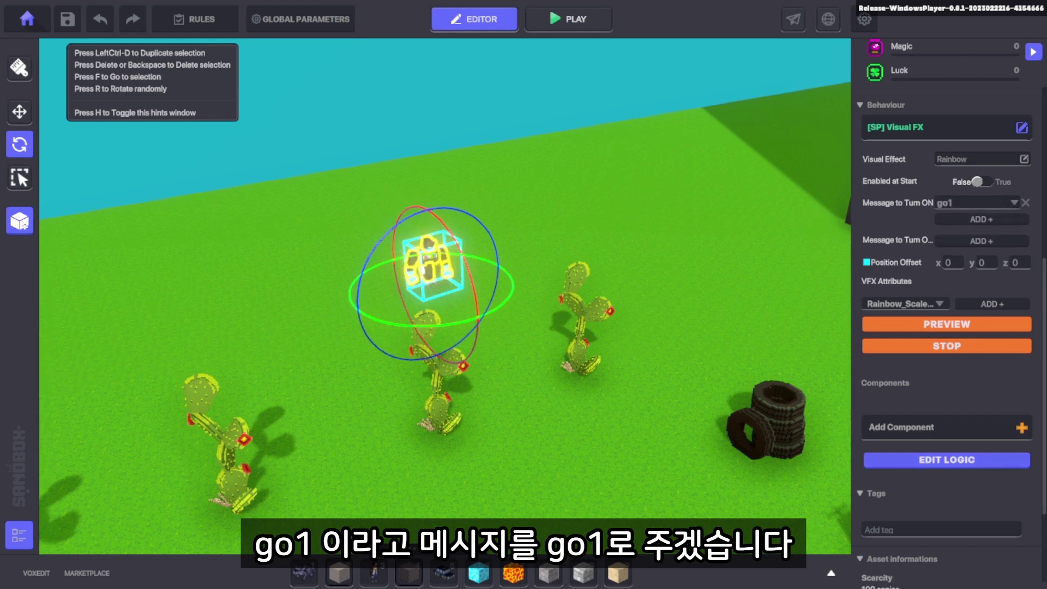
Add the Rainbow_Brightness VFX attribute to the gorilla's Rainbow effect in its logic settings.
scroll(946, 300, "up", 3)
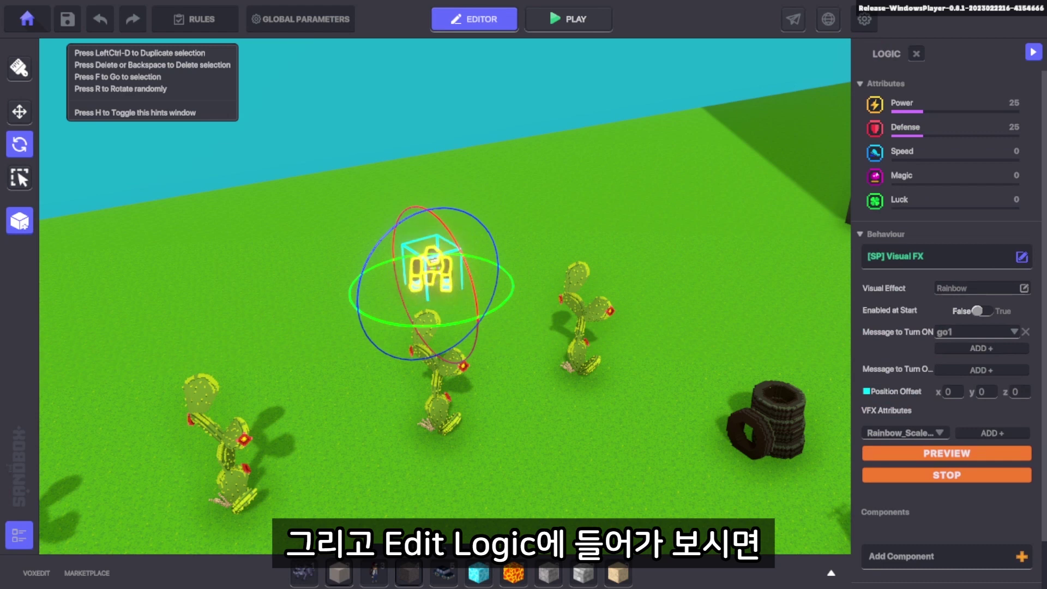
scroll(459, 328, "up", 3)
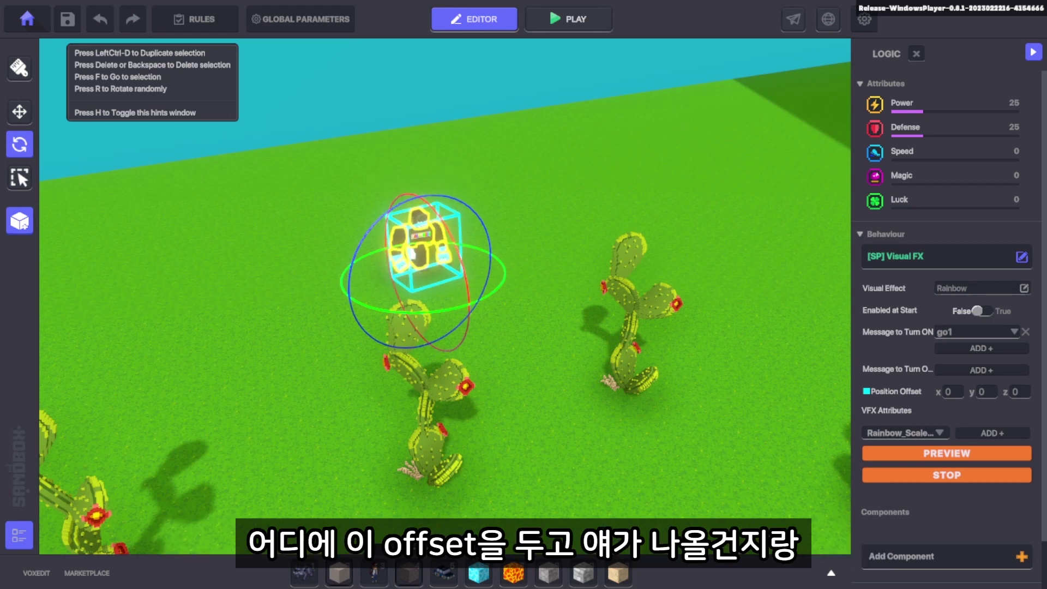
scroll(949, 328, "down", 1)
left_click(934, 422)
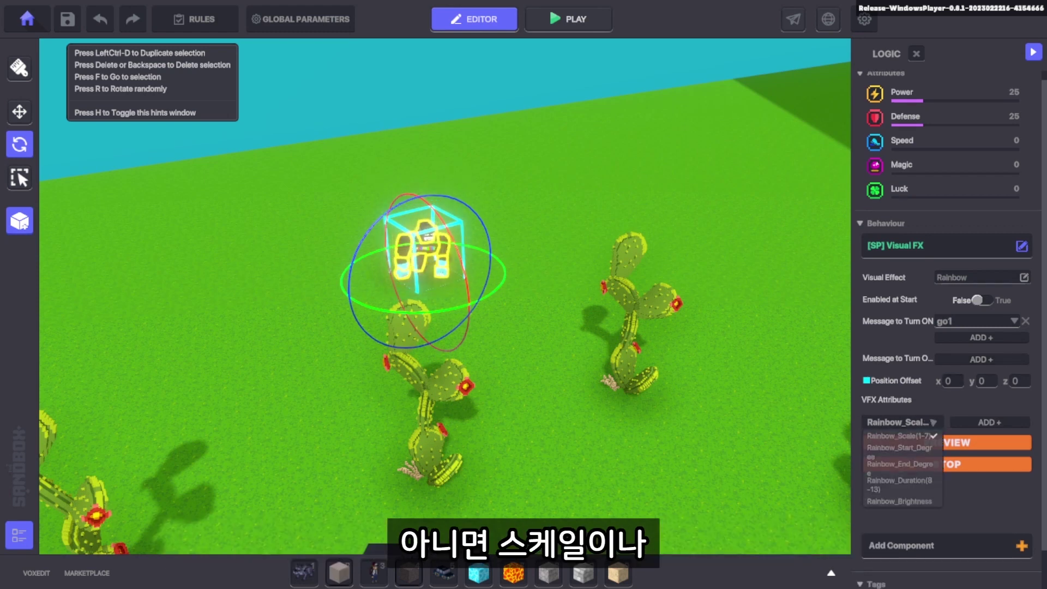
left_click(900, 501)
left_click(989, 422)
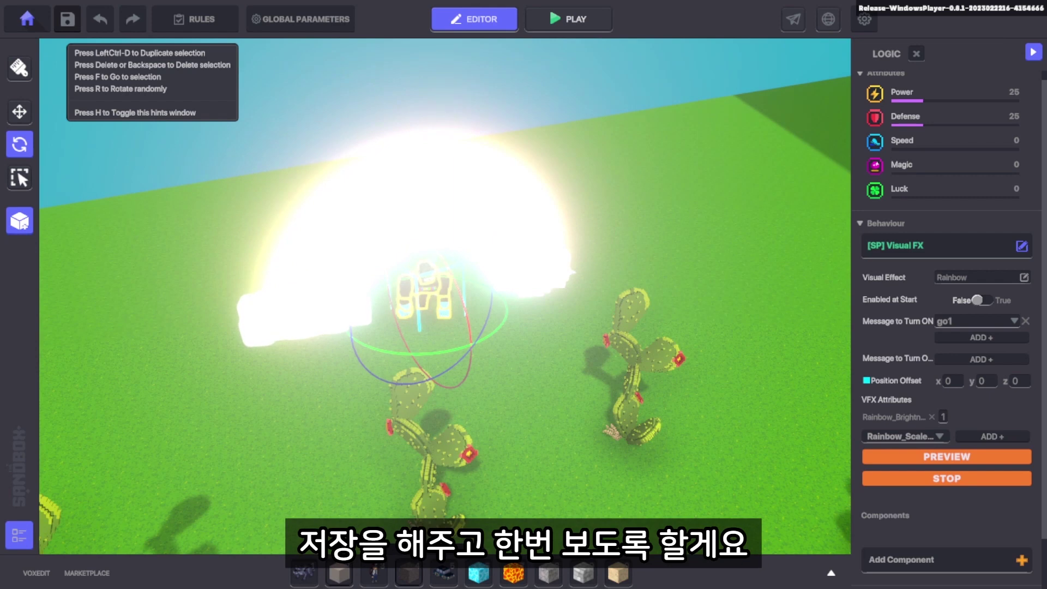
Save the experience and playtest it, walking up to the tire pile to trigger the gorilla's rainbow.
left_click(67, 19)
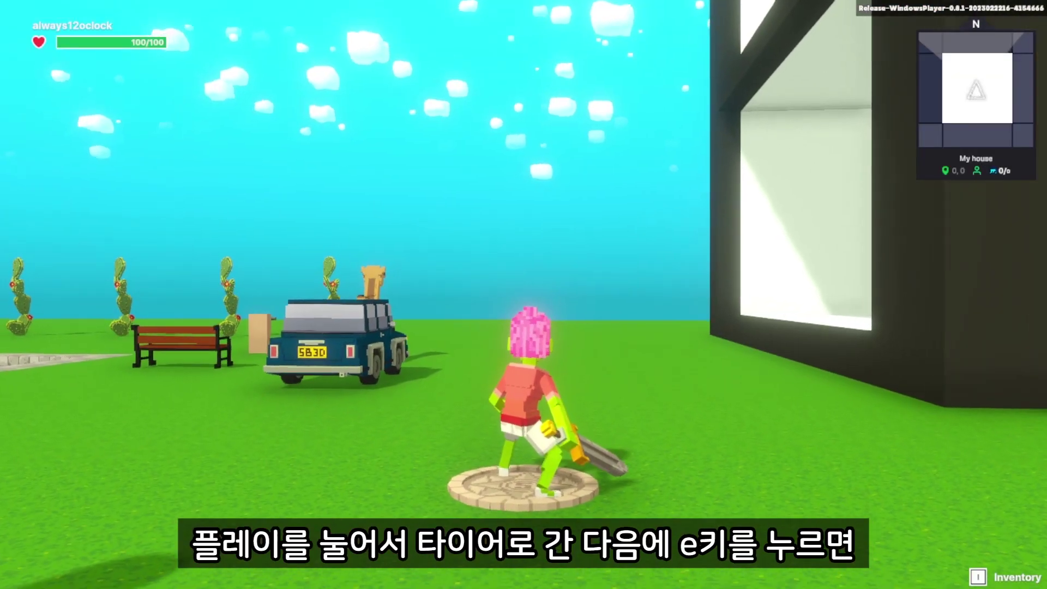
key("w")
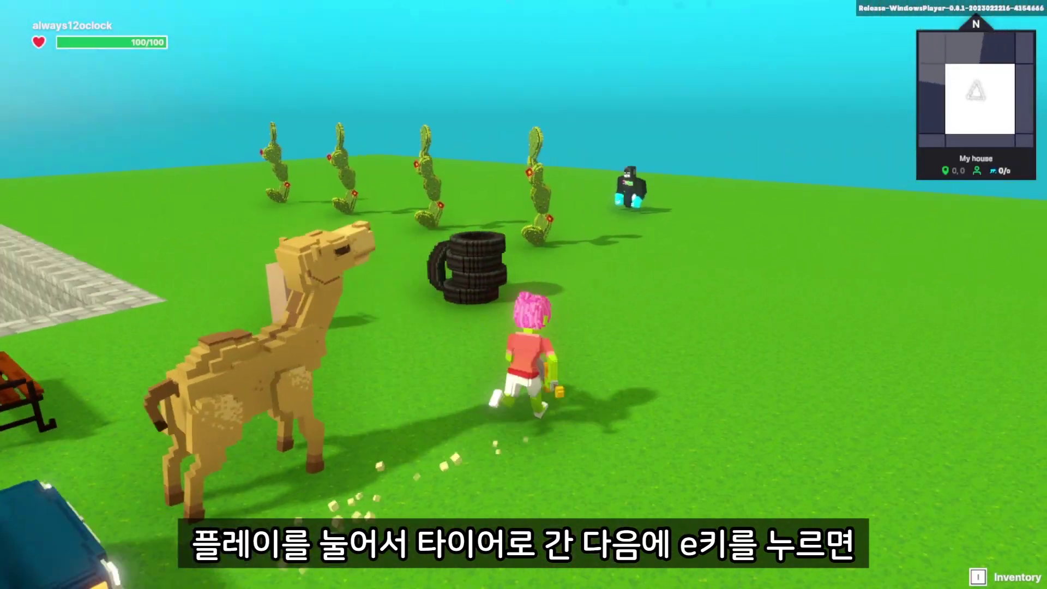
key("w")
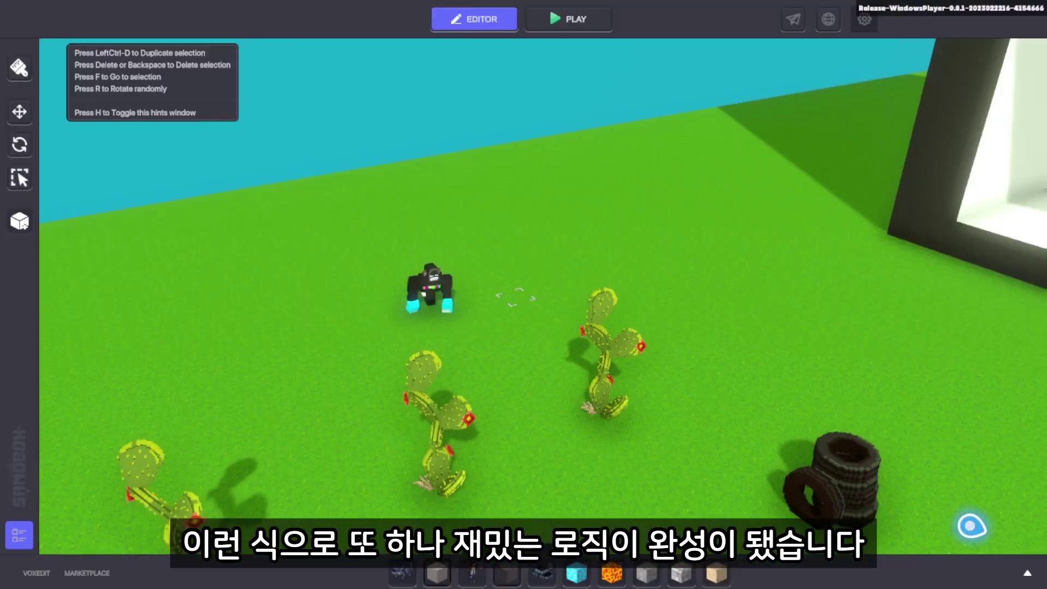
Place a Wood Pilar entity on the grass beside the gorilla, behind the row of cacti.
scroll(515, 297, "down", 3)
middle_click_drag(570, 396, 619, 313)
right_click_drag(619, 313, 671, 380)
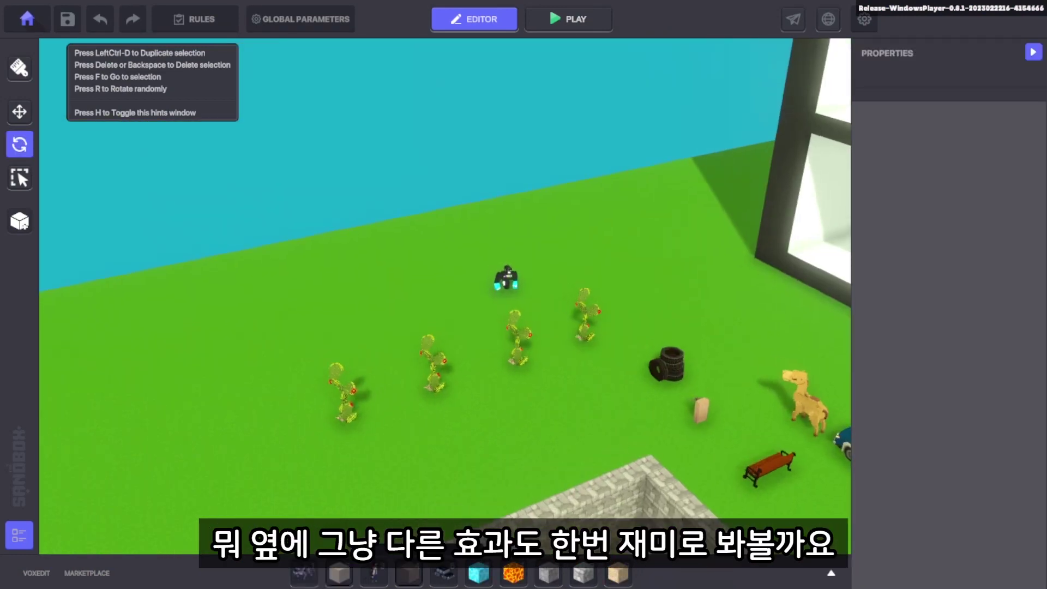
scroll(515, 298, "up", 5)
right_click_drag(515, 297, 537, 302)
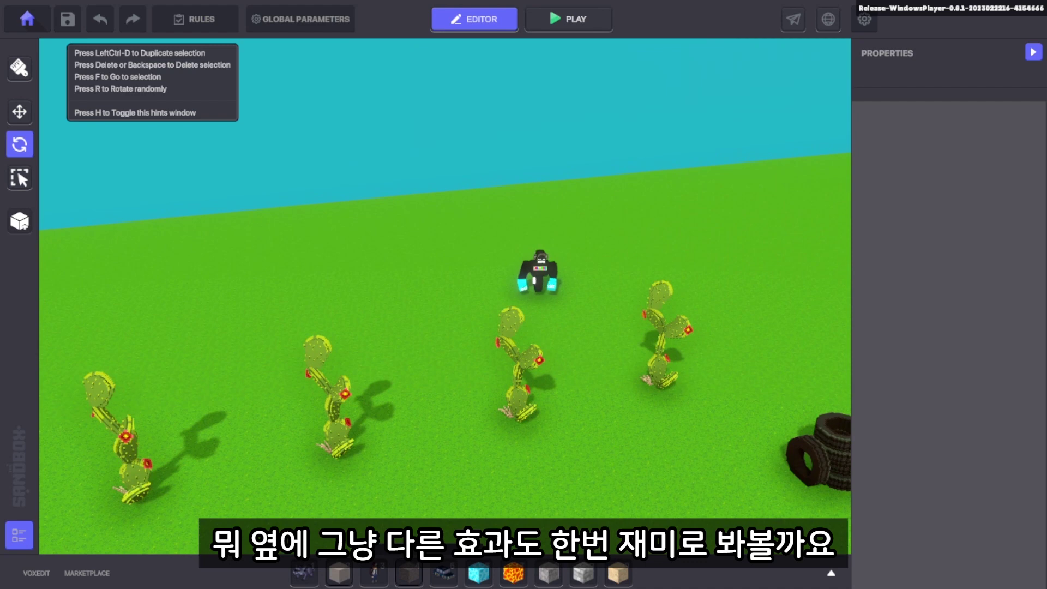
key("Tab")
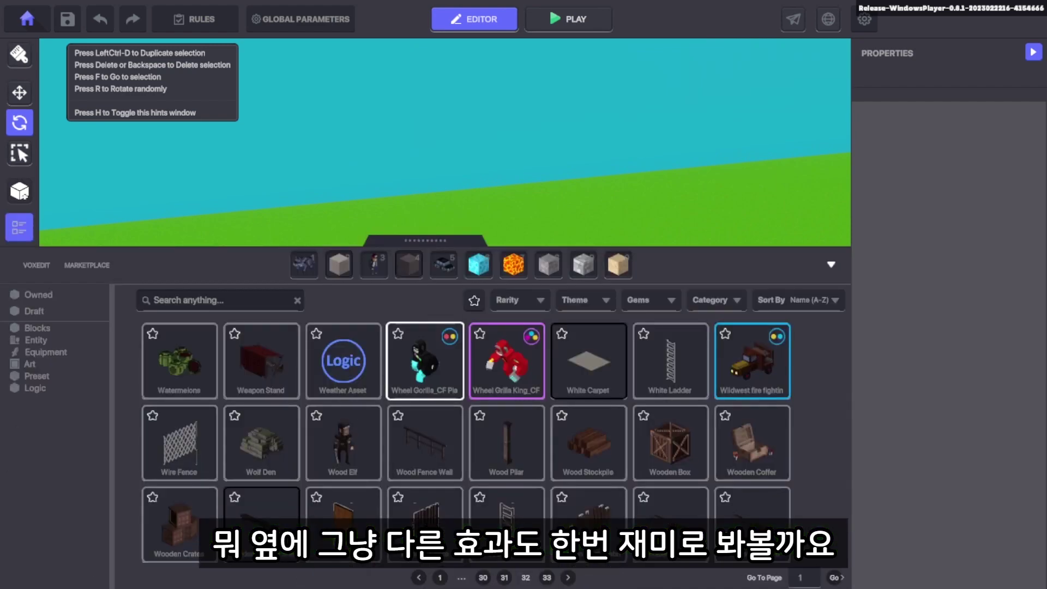
left_click(506, 443)
left_click(831, 265)
left_click(441, 314)
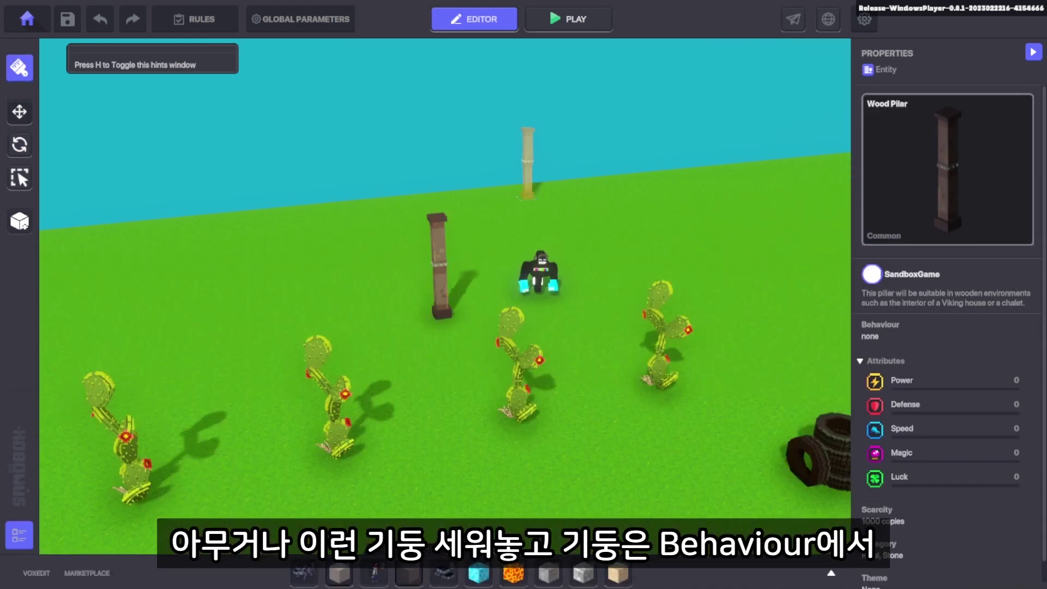
Assign the Visual FX behaviour to the Wood Pilar standing beside the gorilla.
key("Escape")
left_click(440, 272)
scroll(948, 322, "down", 3)
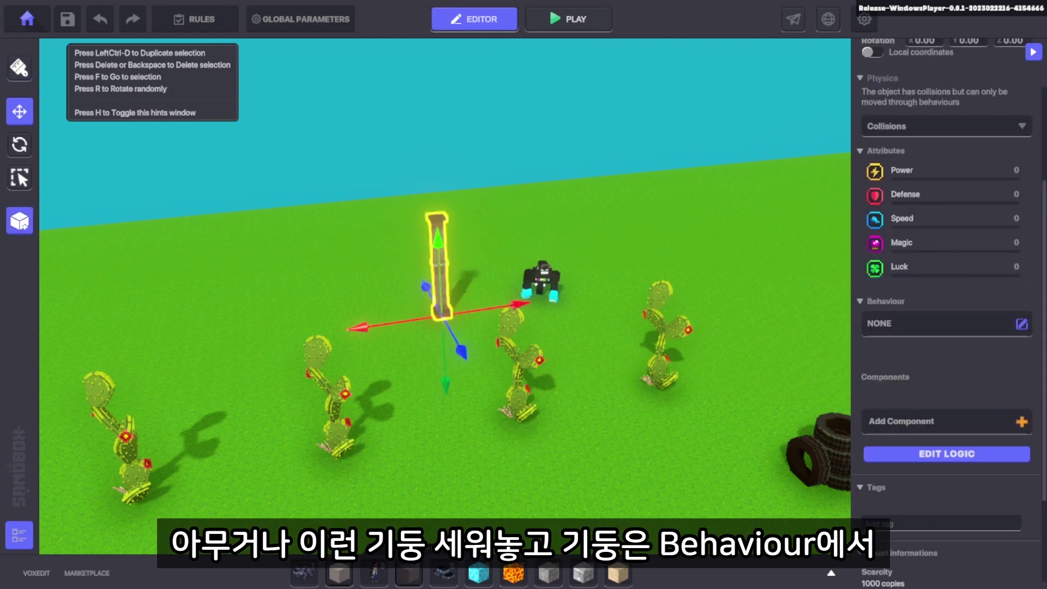
left_click(1021, 324)
left_click(743, 270)
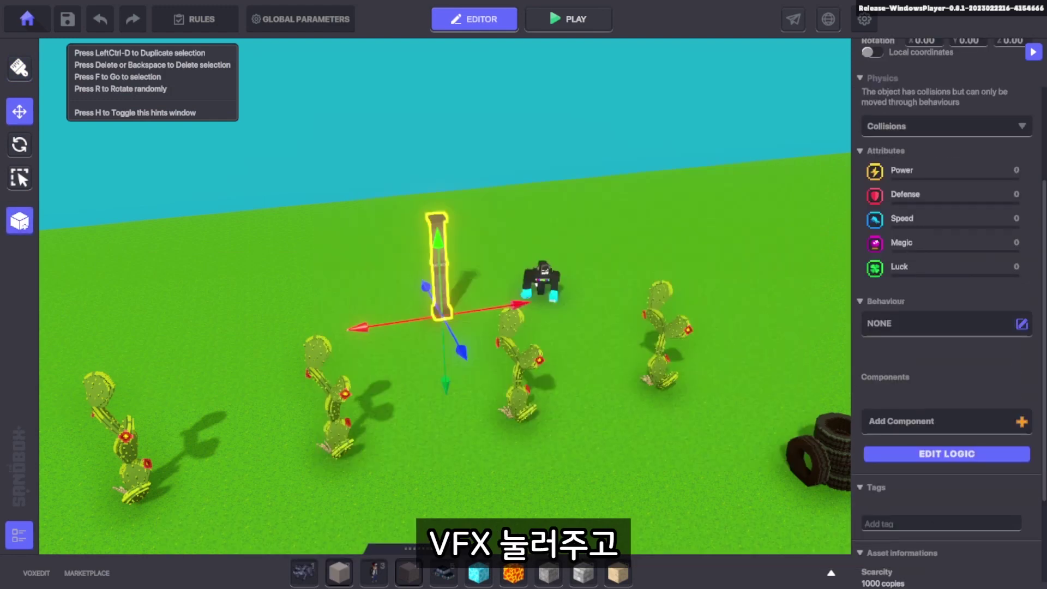
Find the fire effects, set the pillar's Visual Effect to FireMedium and preview it.
left_click(1024, 355)
scroll(567, 314, "down", 10)
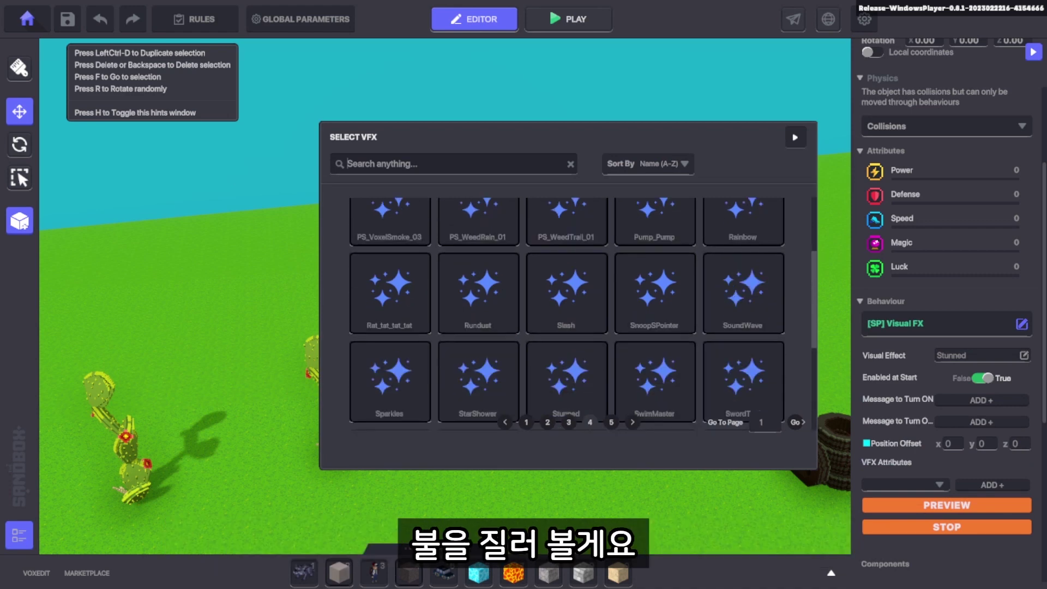
type("fire")
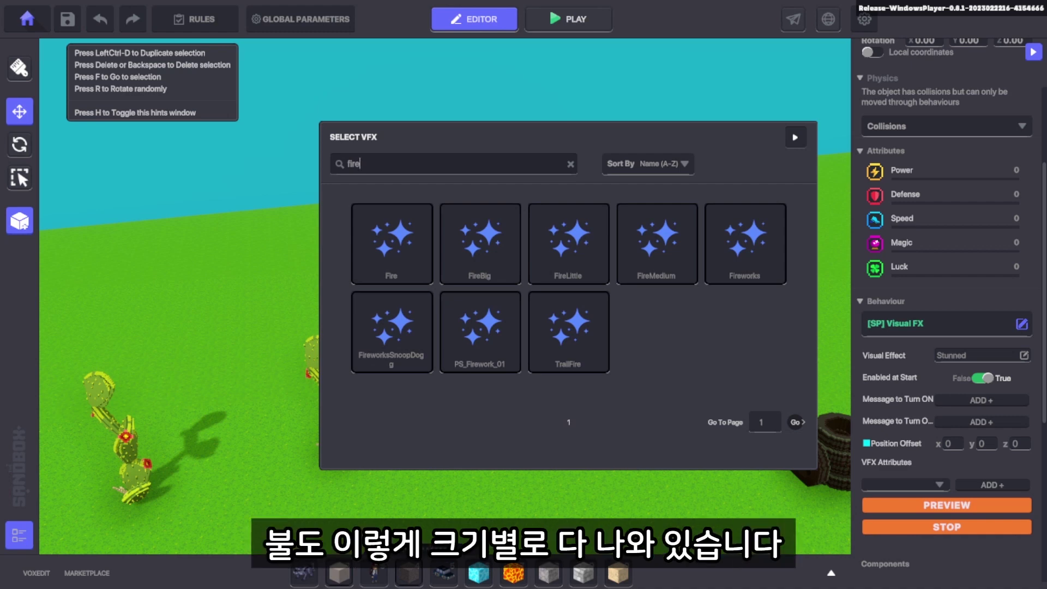
left_click(657, 244)
left_click(947, 505)
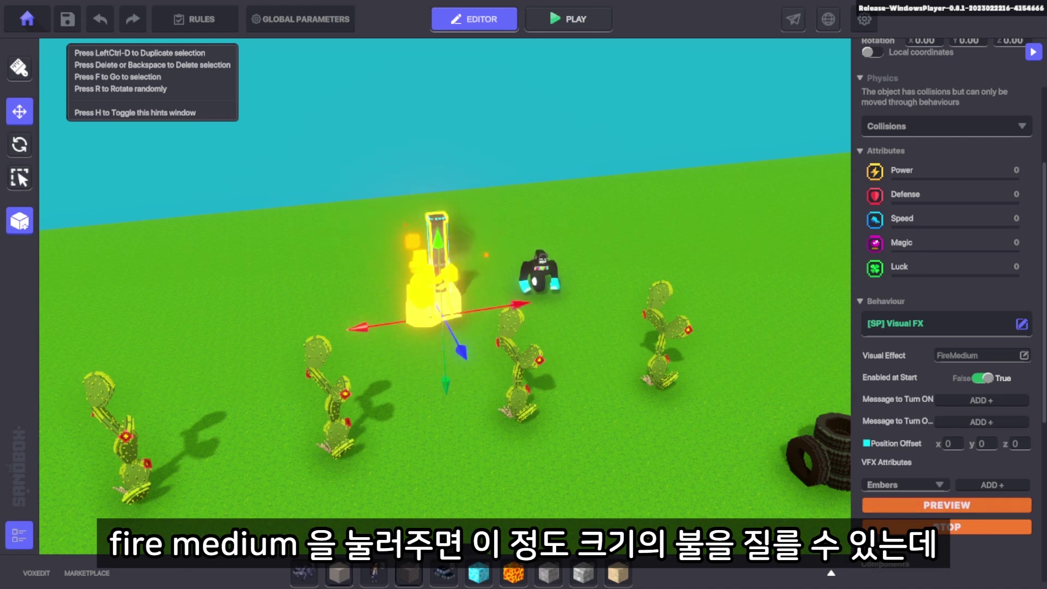
Turn off Enabled at Start for the pillar's fire effect and set its Message to Turn ON to go2.
left_click(982, 378)
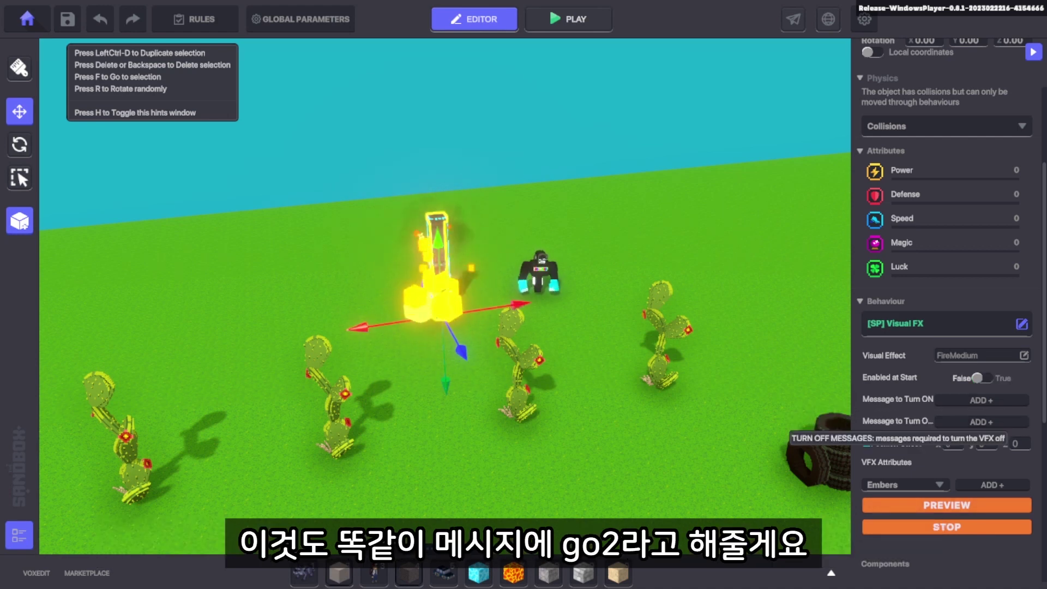
left_click(982, 400)
type("go2")
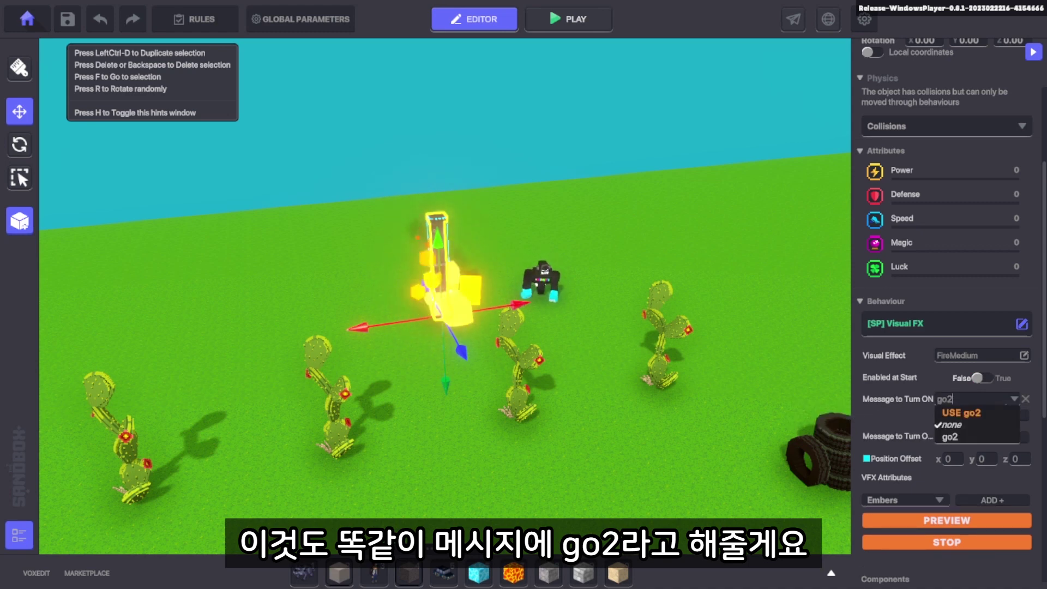
key("Return")
Place a Watermelons entity on the grass behind the cacti, on the pillar's side away from the gorilla, and give it the Visual FX behaviour.
scroll(445, 296, "down", 3)
middle_click_drag(524, 316, 632, 294)
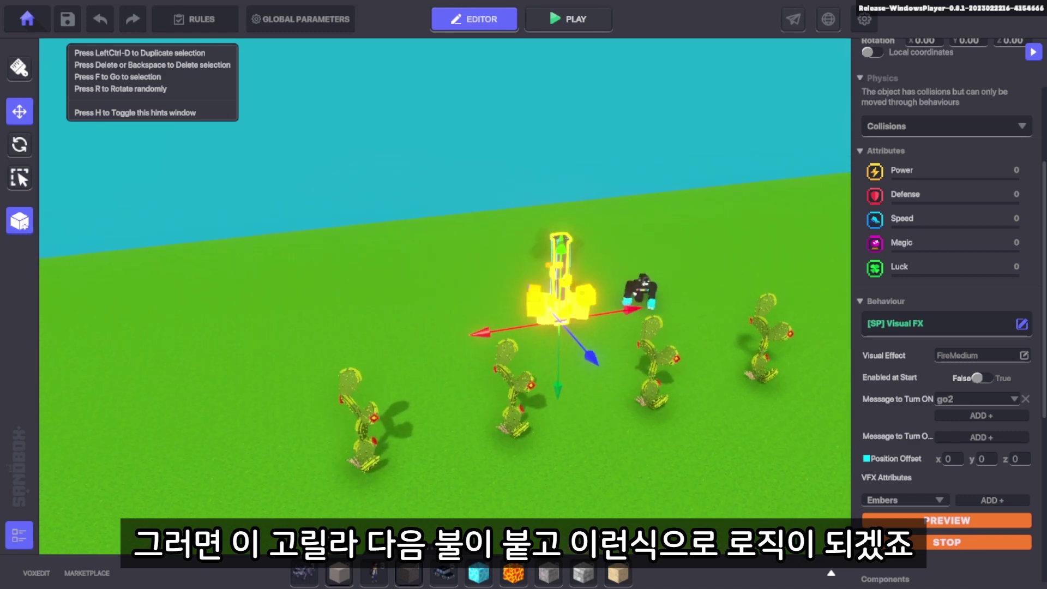
key("Tab")
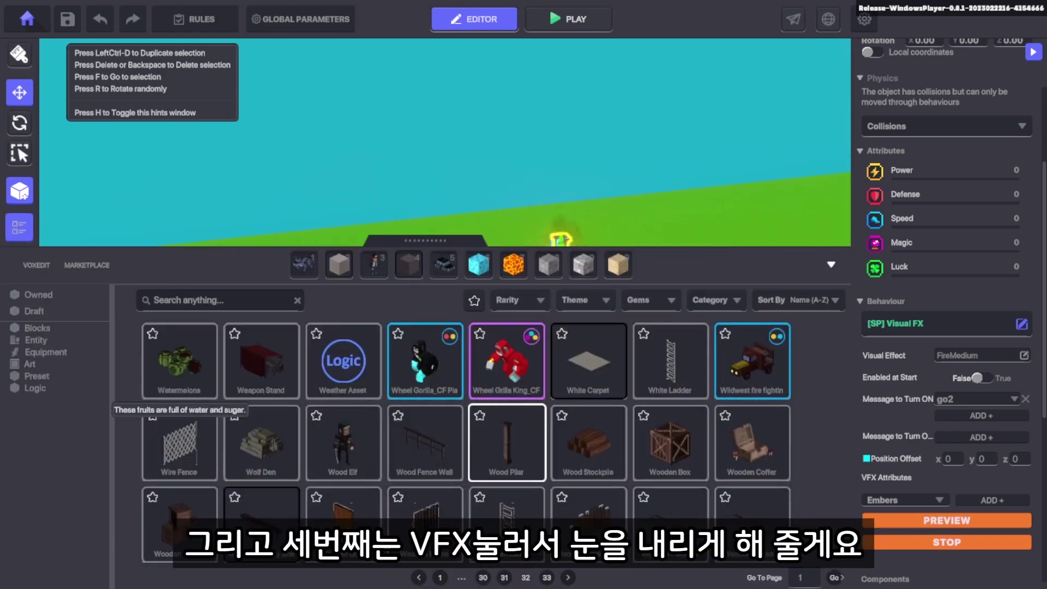
left_click(180, 361)
left_click(831, 264)
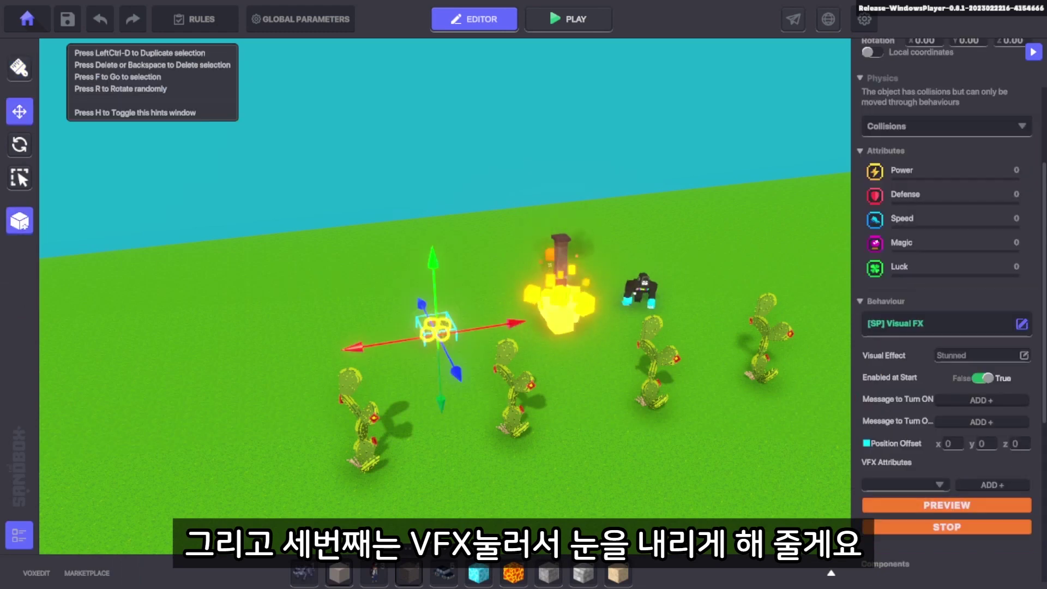
Search the visual effects for snow and set the watermelons' Visual Effect to AreaFallingSnow.
left_click(1024, 355)
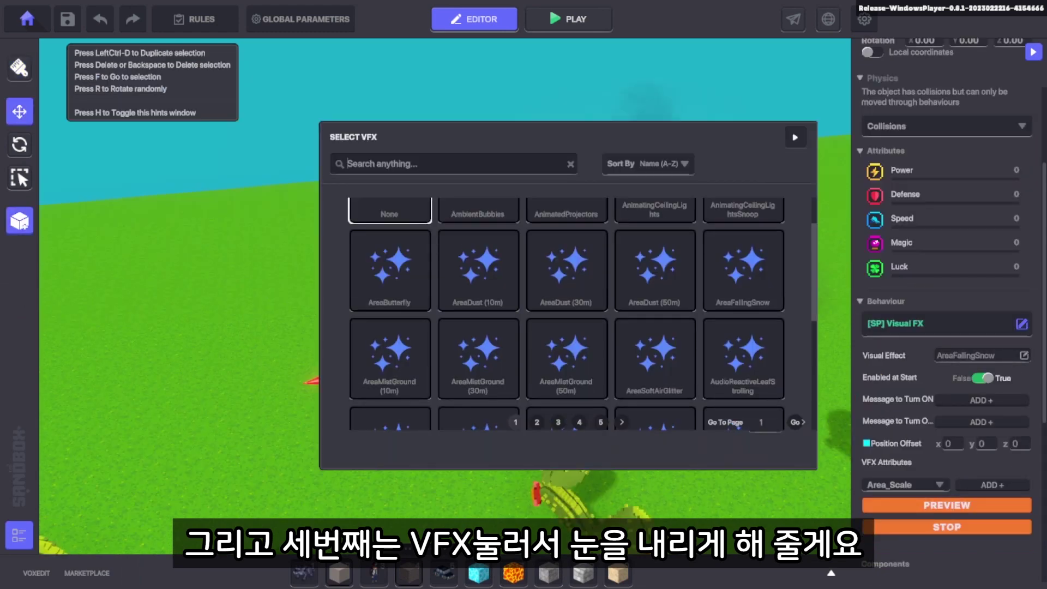
type("snow")
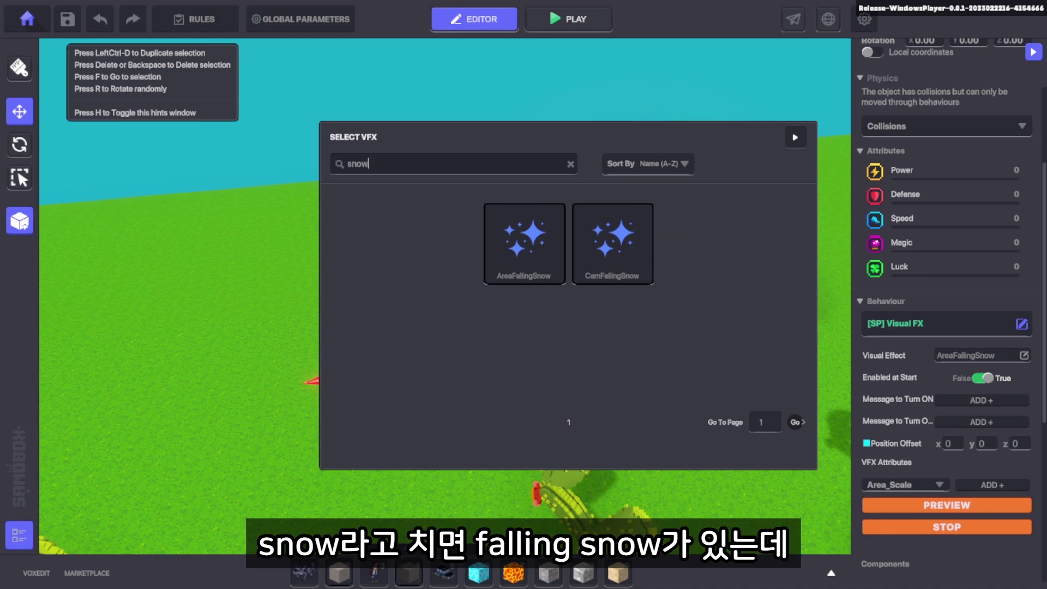
left_click(524, 244)
Turn off Enabled at Start for the watermelons' snow effect, set its Message to Turn ON to go3, and preview it.
left_click(982, 378)
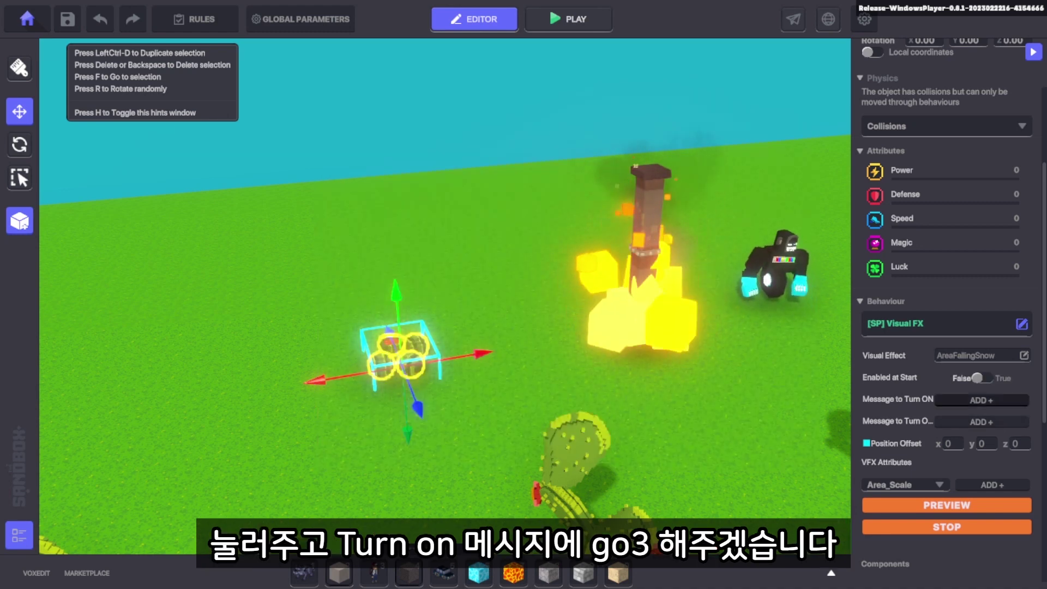
left_click(982, 401)
left_click(976, 399)
type("go3")
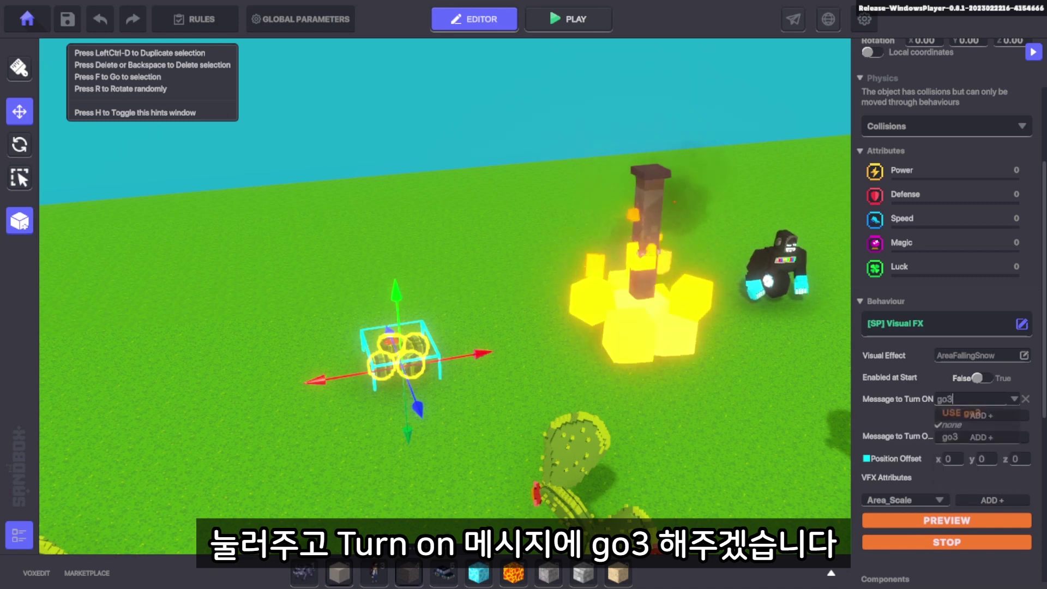
key("Return")
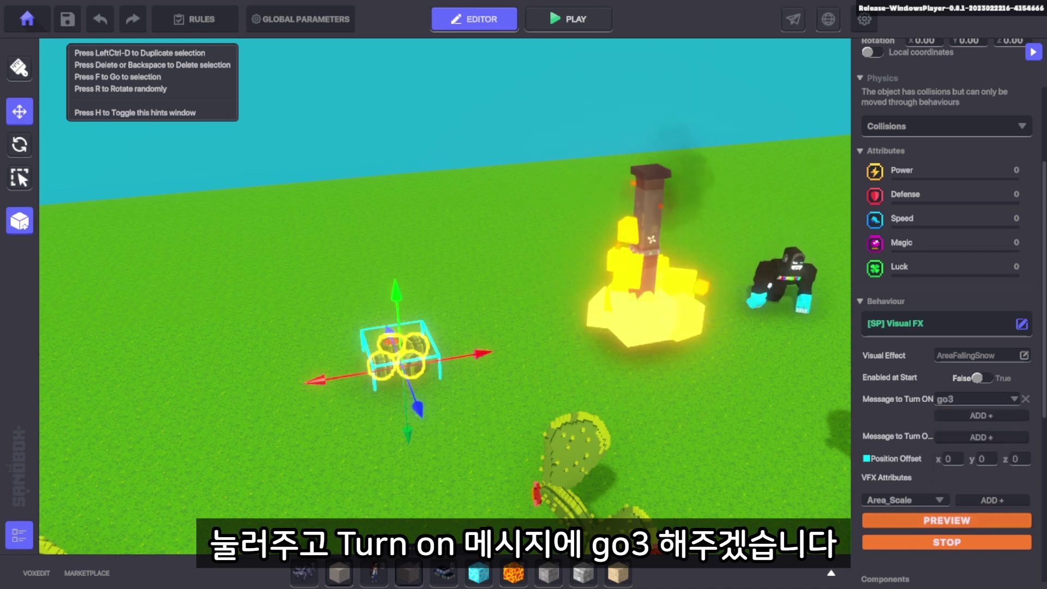
scroll(445, 296, "down", 2)
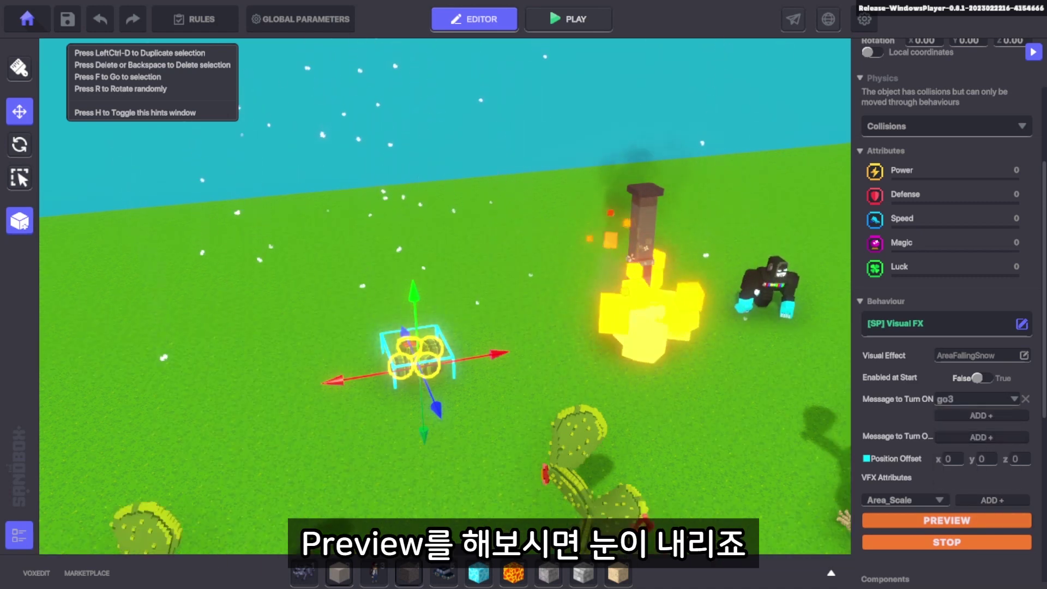
Save the experience and playtest it, triggering the rainbow, fire and snow effects and walking around the pillar and watermelons.
key("ctrl+s")
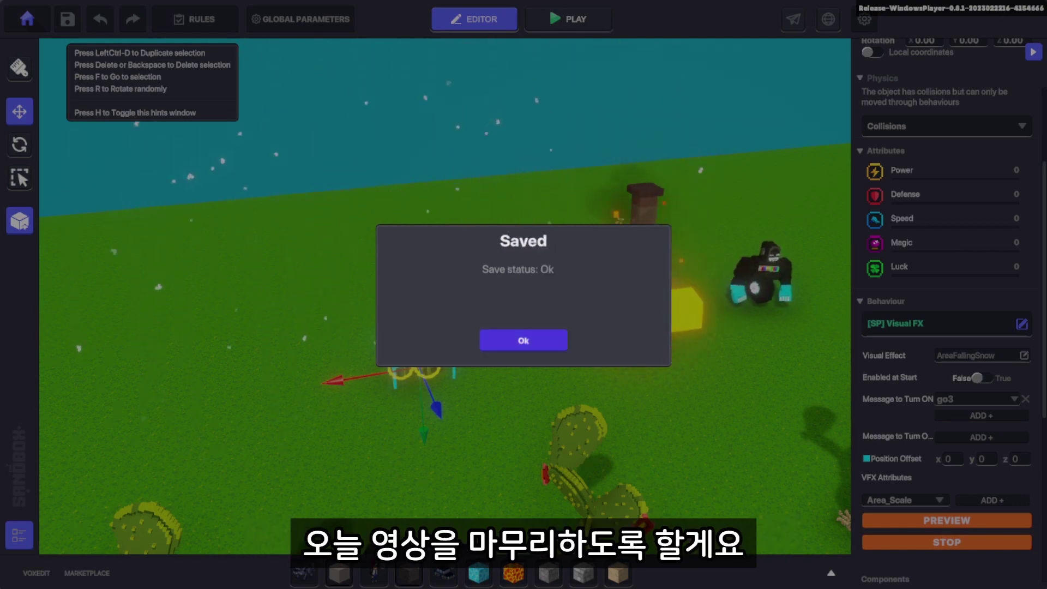
key("Return")
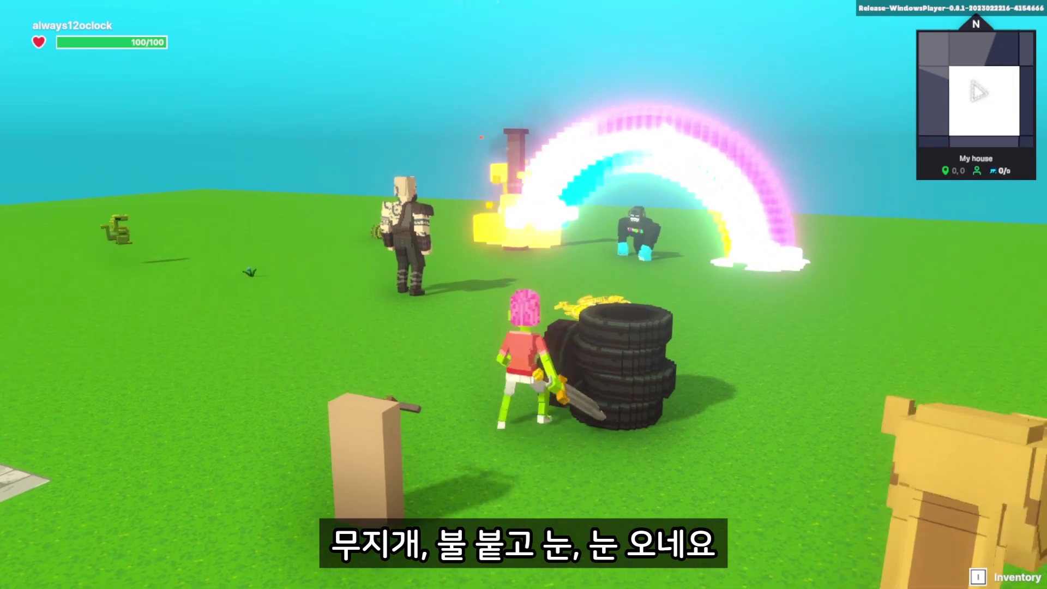
key("a")
key("w")
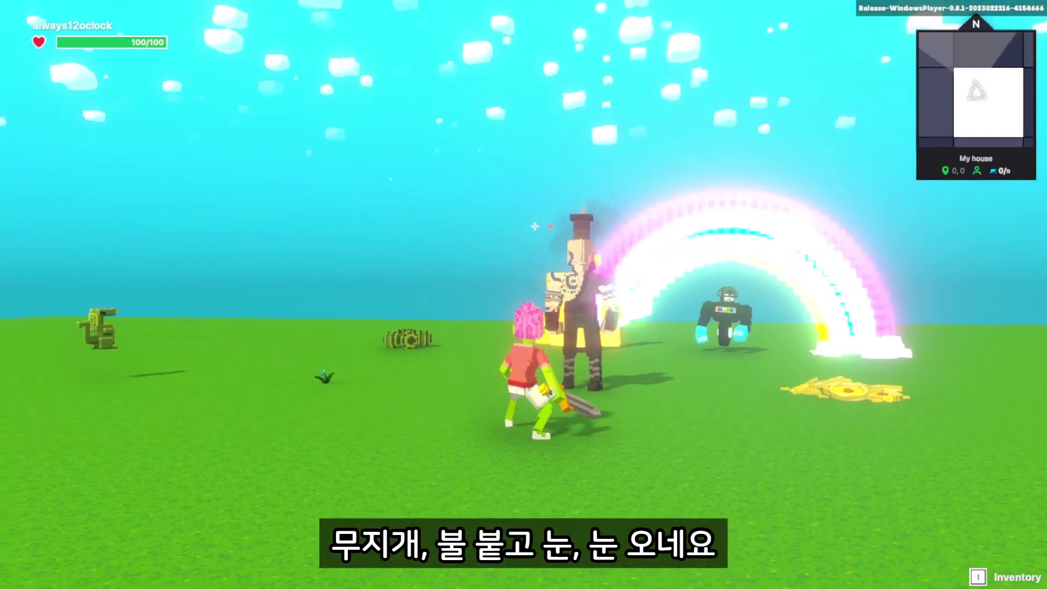
key("w")
key("w")
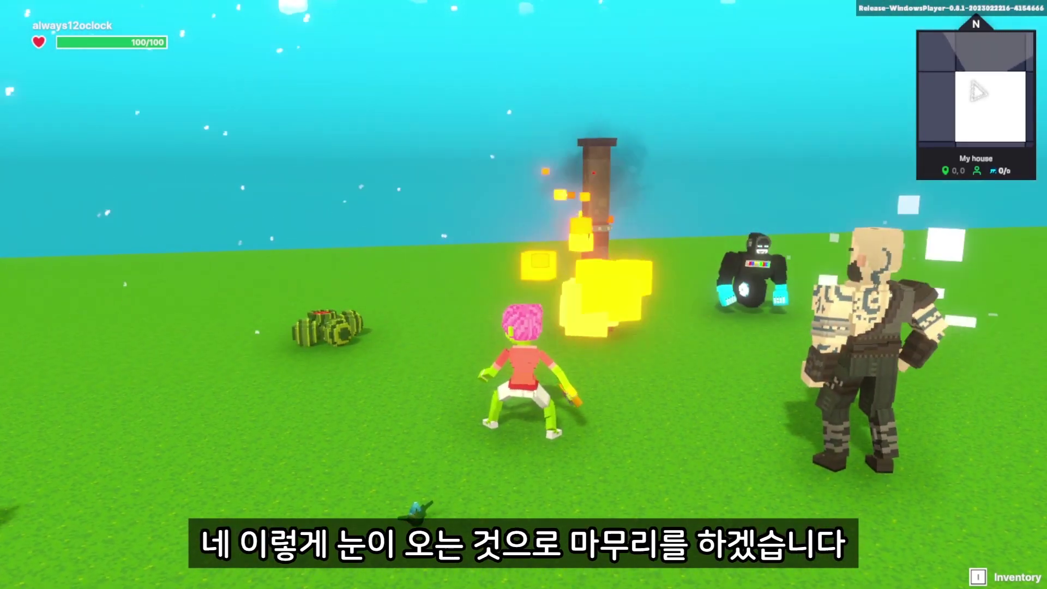
key("s")
key("a")
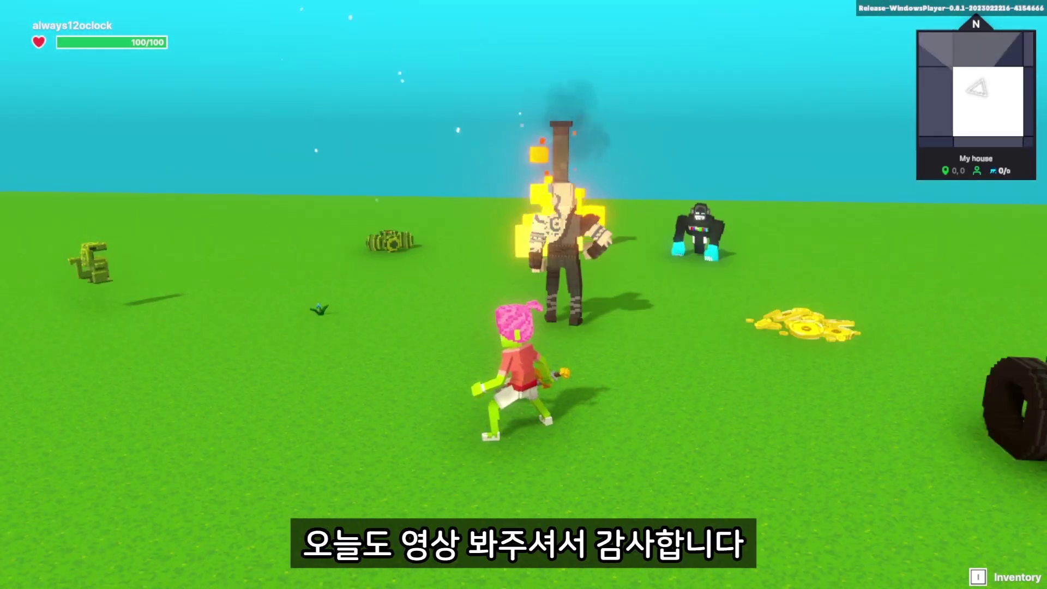
key("w")
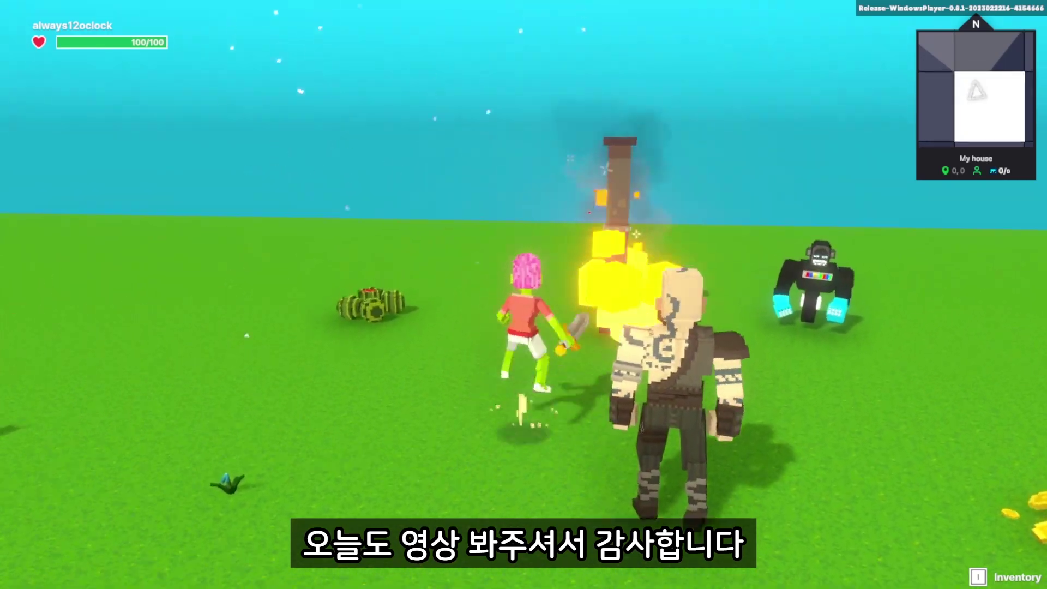